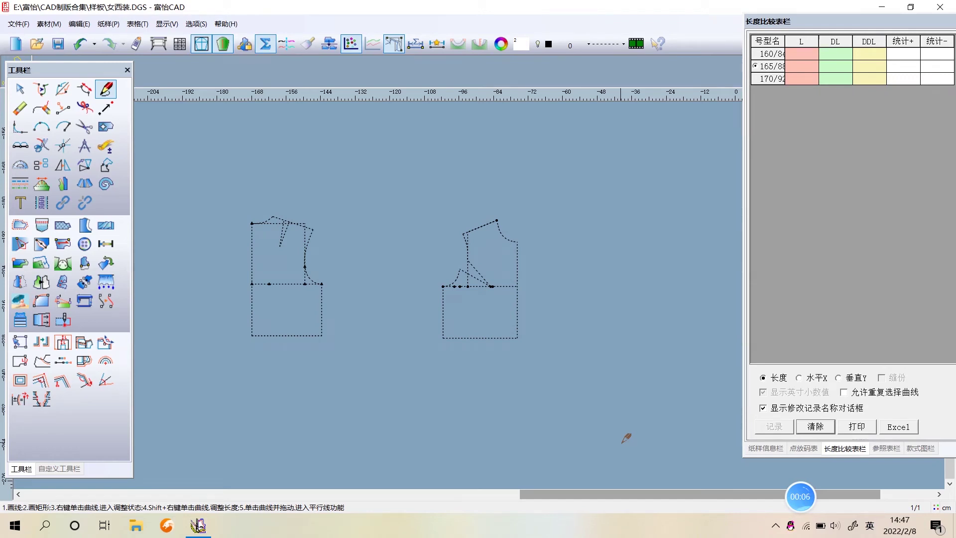
Step: Check the garment size chart measurements, then close it
left_click(139, 22)
left_click(150, 43)
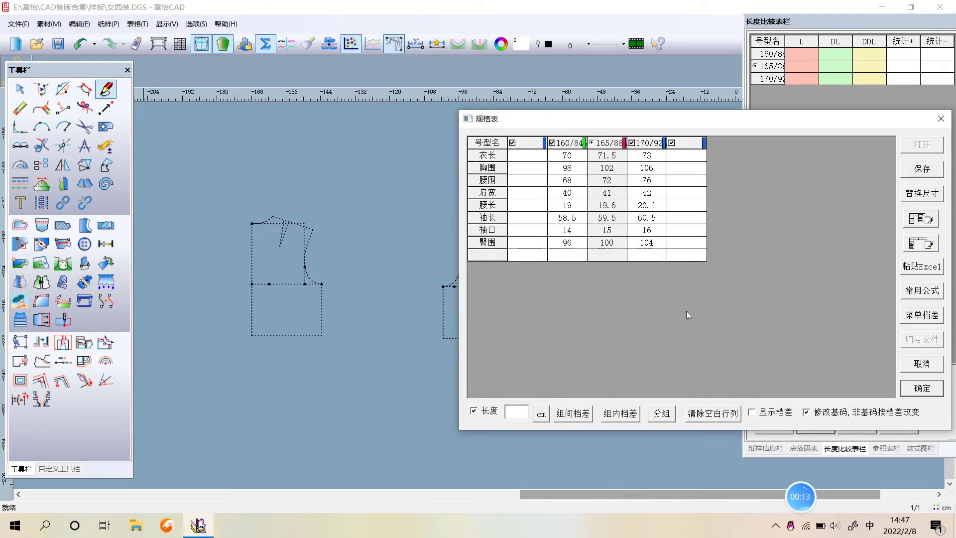
left_click(938, 390)
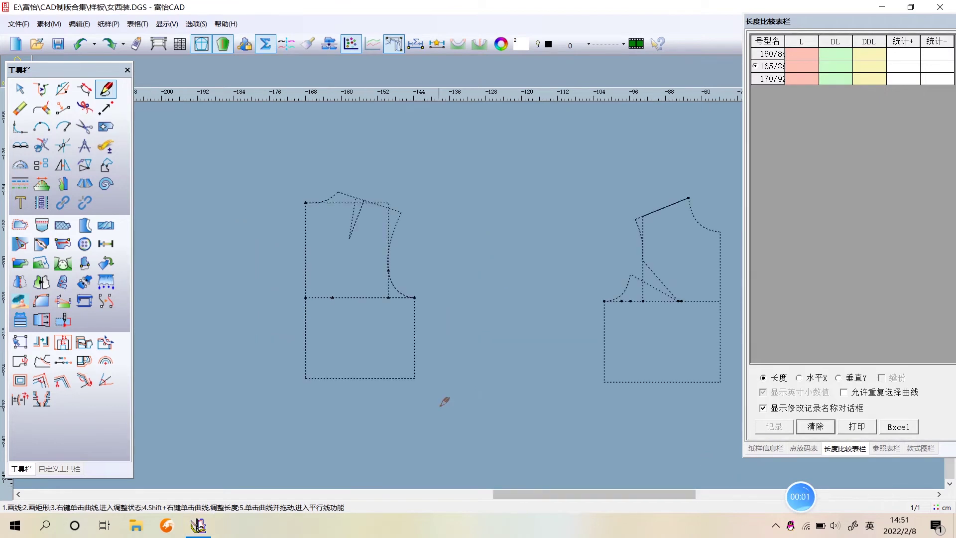
Step: Draw a horizontal line from the shoulder dart tip to the armhole side line
scroll(419, 290, "up", 1)
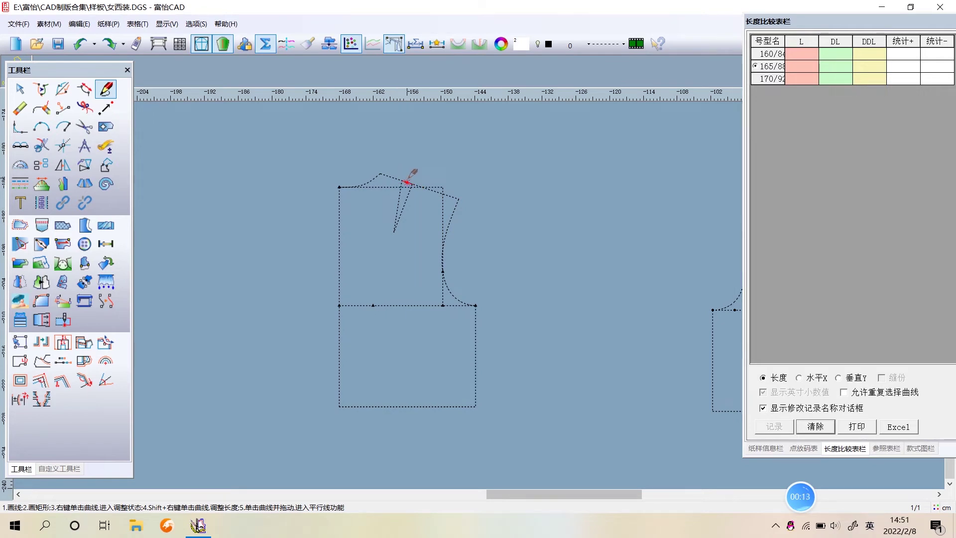
key("shift")
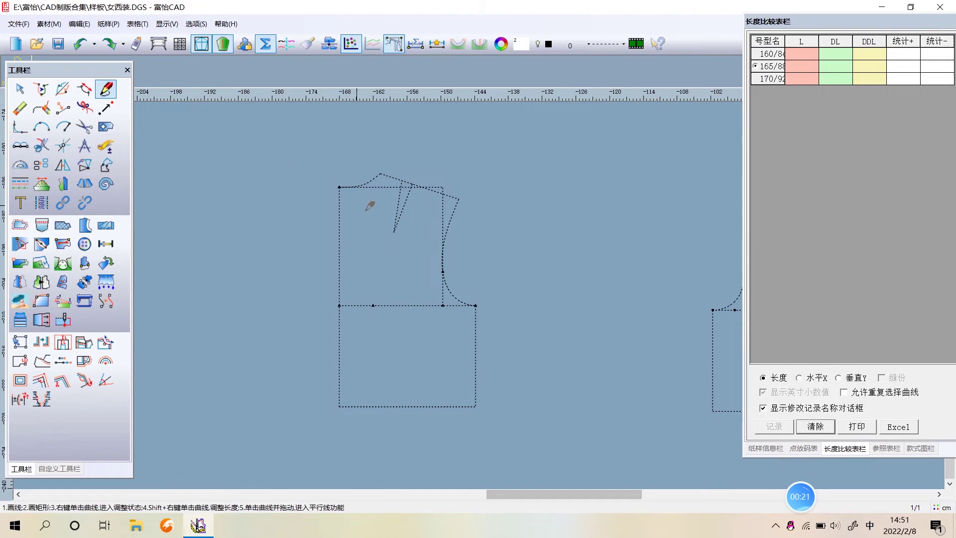
left_click(393, 232)
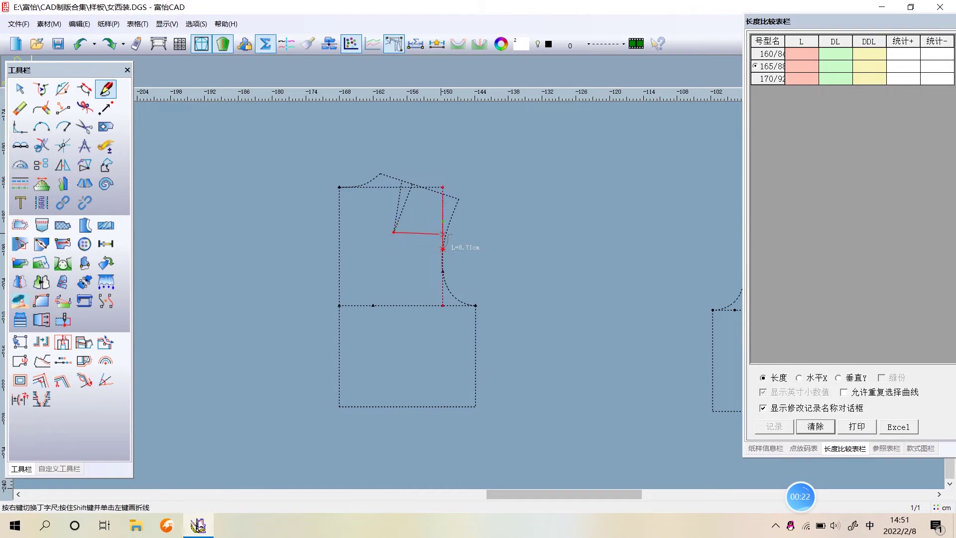
left_click(432, 232)
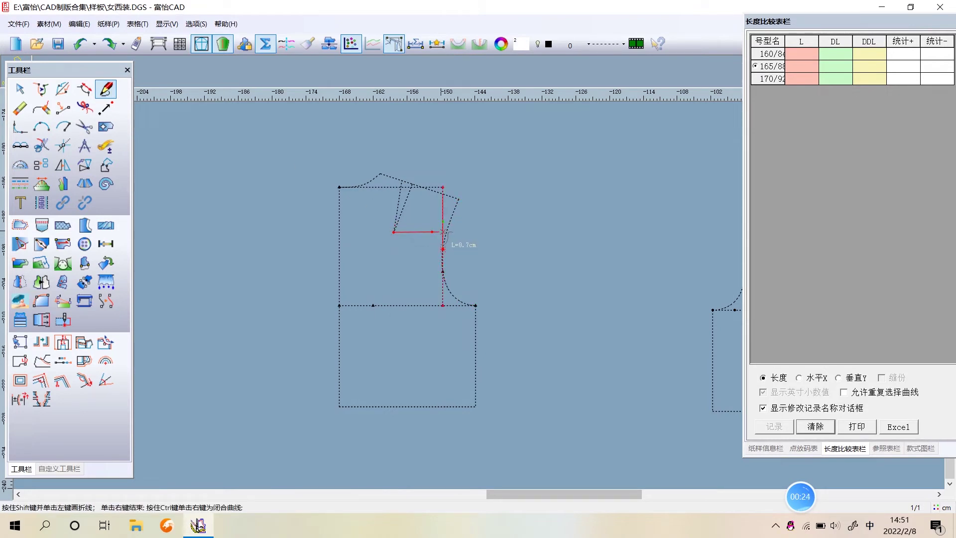
left_click(443, 232)
right_click(442, 232)
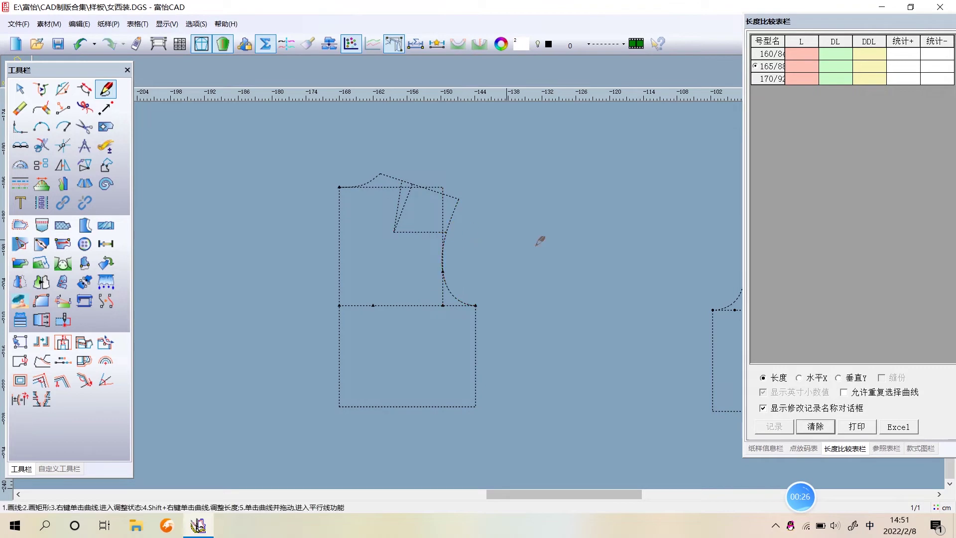
Step: Select the shoulder line, armhole curve, dart bottom line and dart leg for rotation
left_click(62, 184)
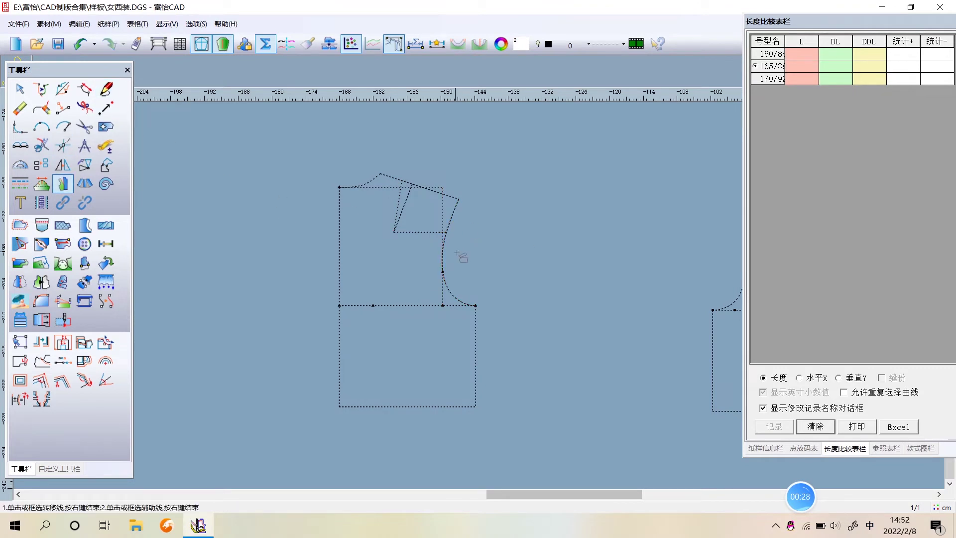
scroll(433, 197, "up", 3)
left_click_drag(524, 263, 529, 316)
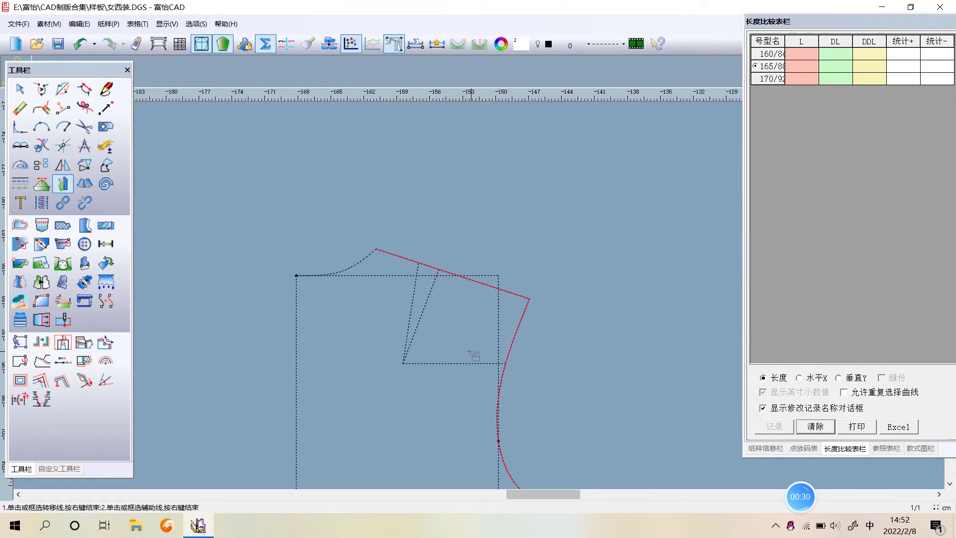
left_click_drag(466, 343, 454, 399)
left_click_drag(445, 313, 420, 302)
right_click(561, 257)
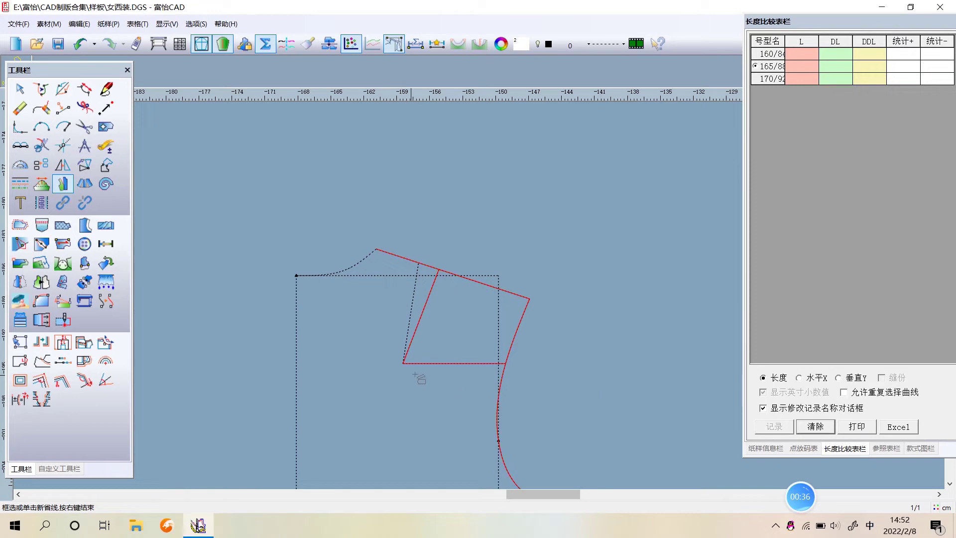
Step: Transfer half the shoulder dart (ratio 0.5) into the new horizontal line
left_click(461, 363)
right_click(562, 359)
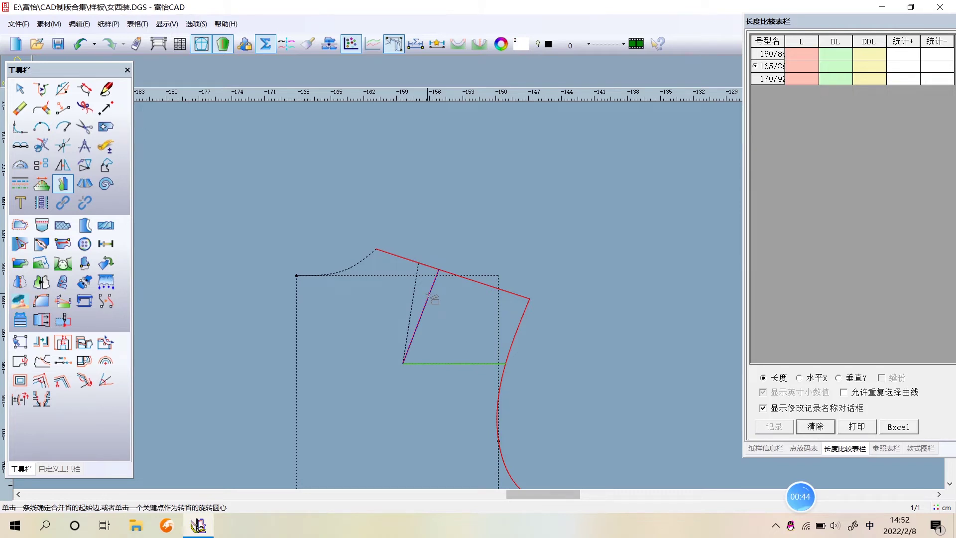
left_click(426, 302)
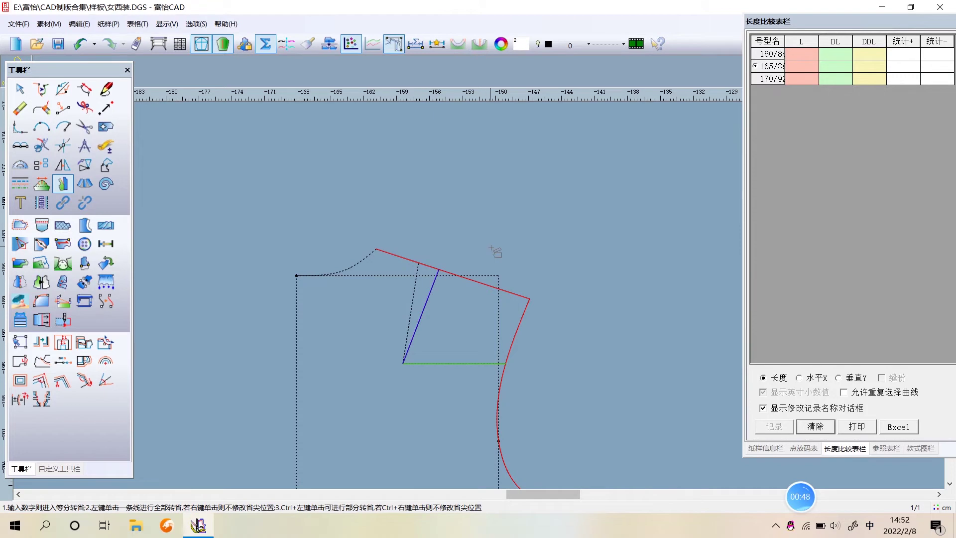
left_click(414, 301)
double_click(503, 237)
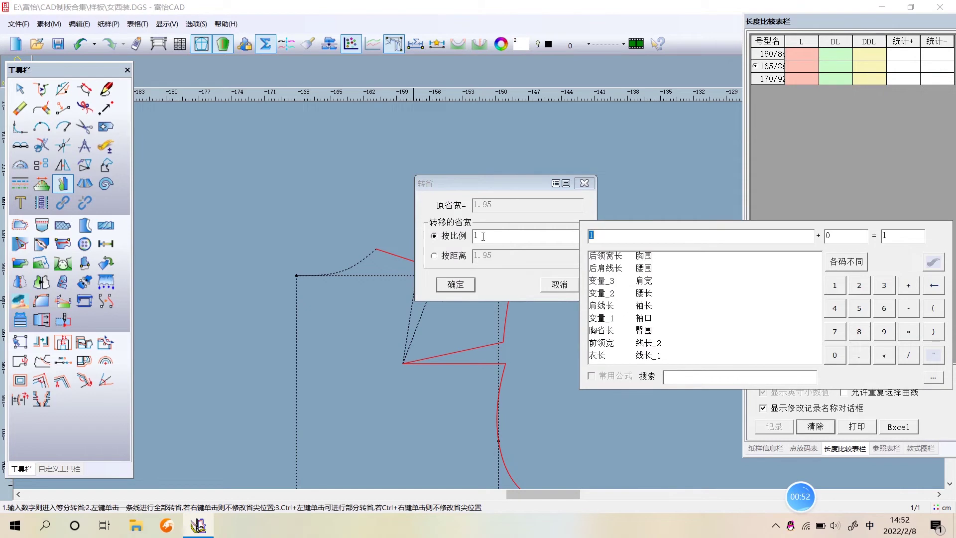
type("0.5")
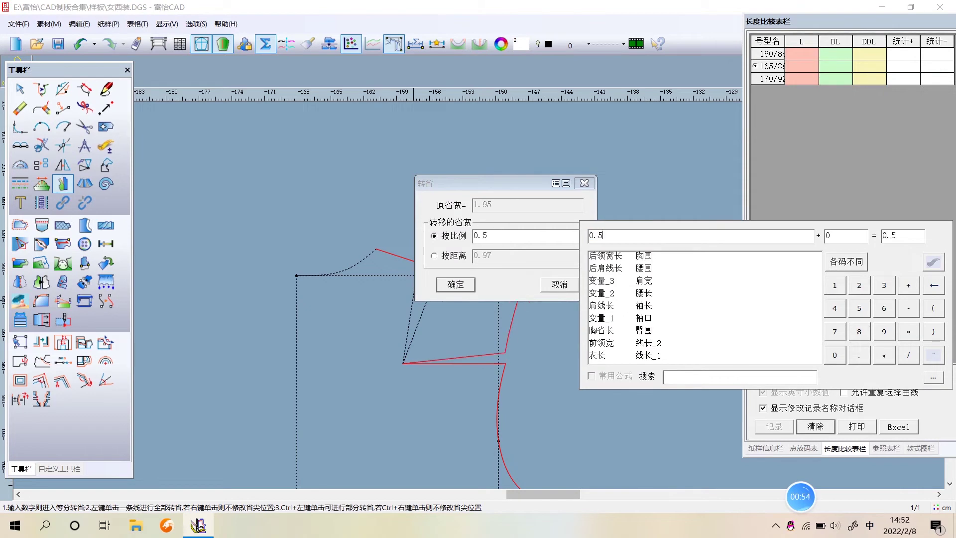
left_click(455, 292)
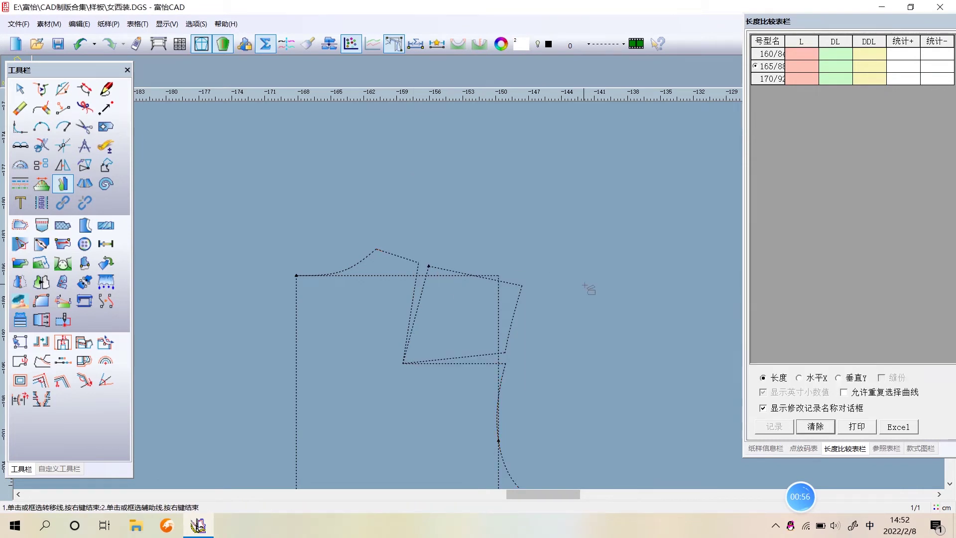
scroll(487, 300, "down", 1)
Step: Draw a slanted line from 2.5 cm down the front's left edge to the waist dart point
scroll(486, 299, "down", 1)
scroll(631, 301, "up", 1)
scroll(489, 305, "up", 1)
scroll(492, 316, "up", 1)
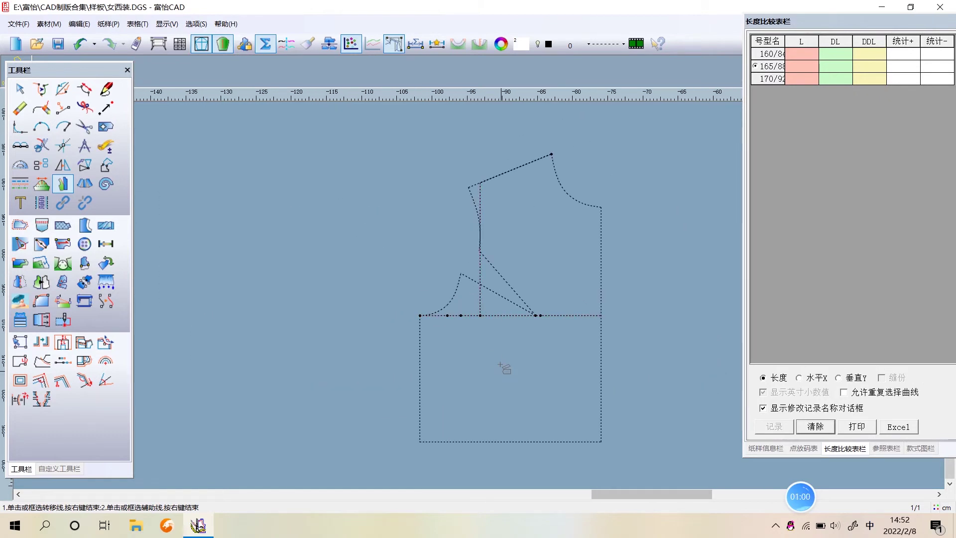
left_click(480, 269)
left_click(105, 89)
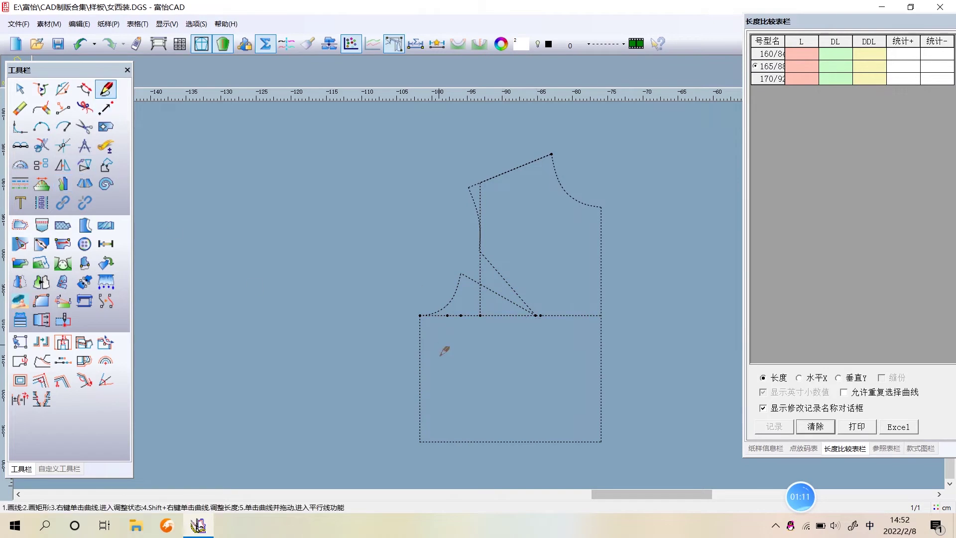
left_click(419, 339)
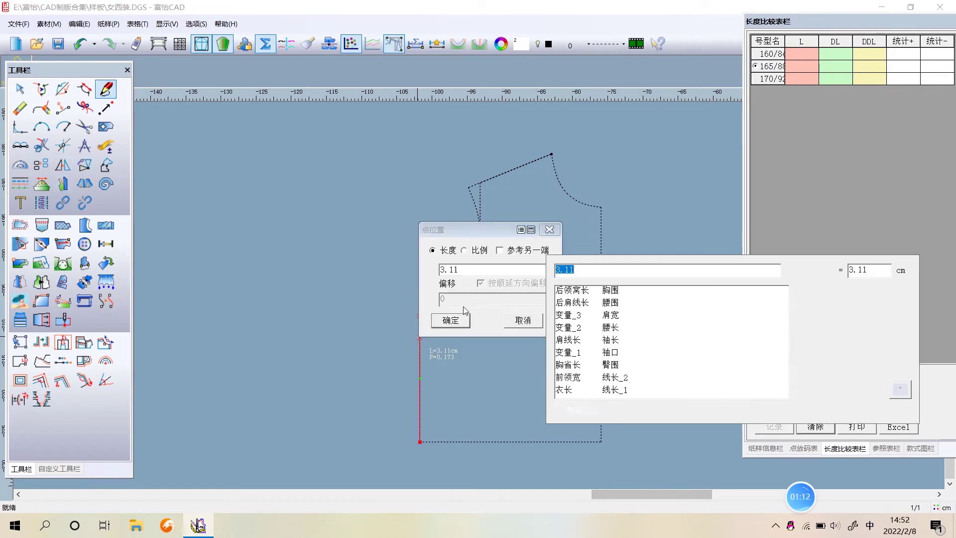
type("2. 5")
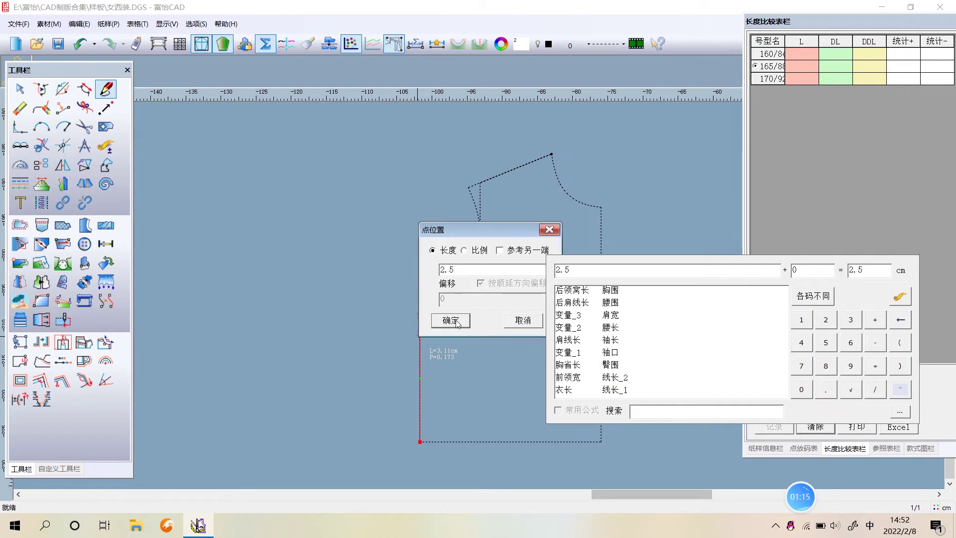
left_click(449, 320)
left_click(535, 315)
right_click(555, 371)
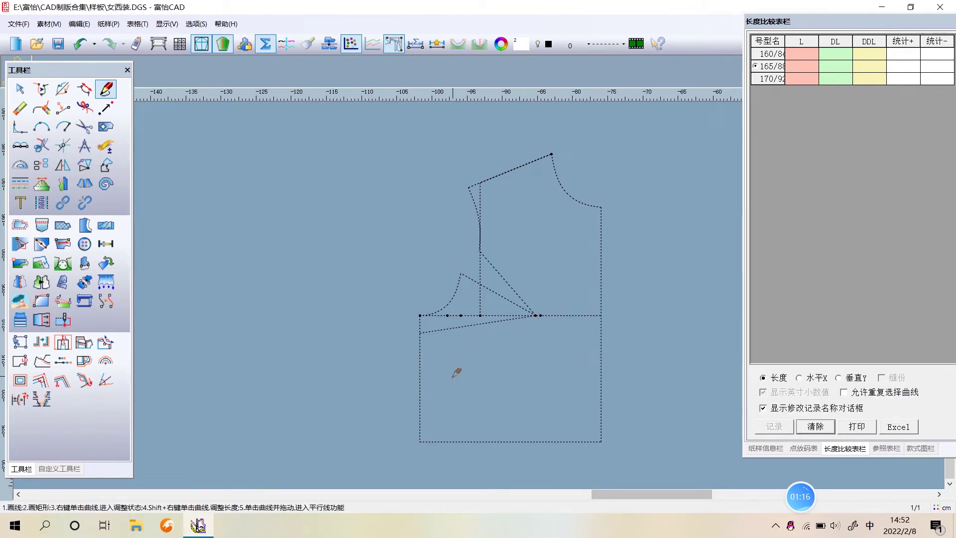
scroll(452, 367, "down", 2)
left_click(63, 184)
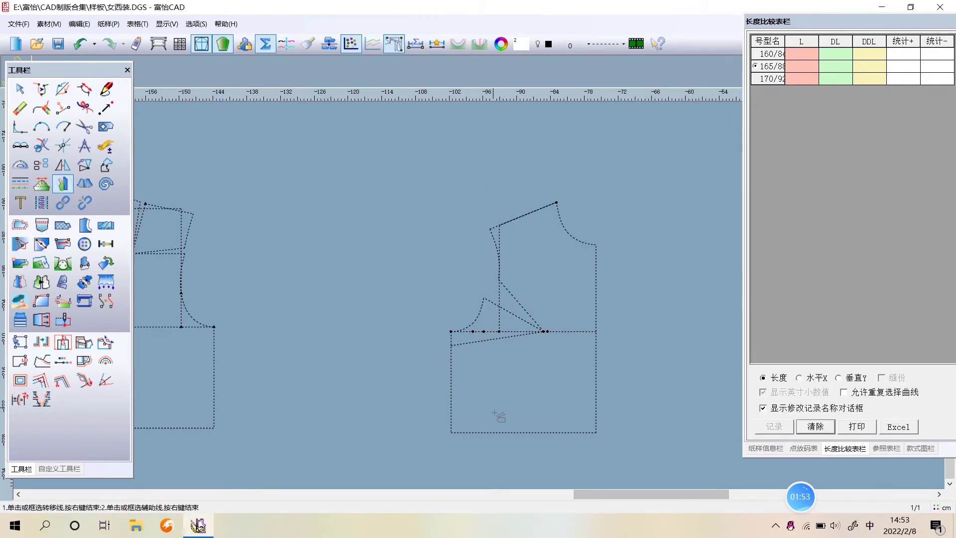
Step: Select the front curve, dart lines, left edge and slanted line to rotate
left_click_drag(450, 284, 497, 318)
left_click(451, 382)
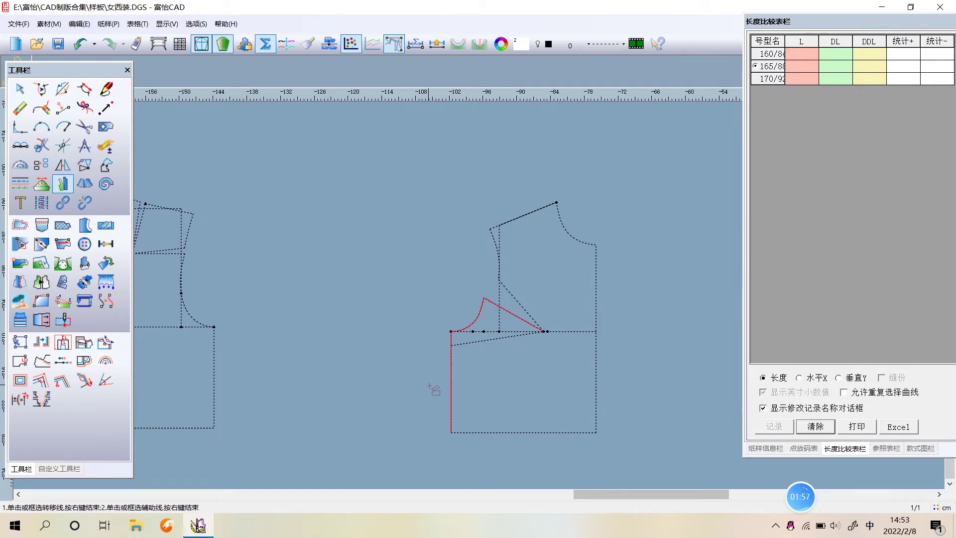
scroll(492, 378, "up", 2)
left_click(440, 240)
left_click(519, 176)
right_click(402, 142)
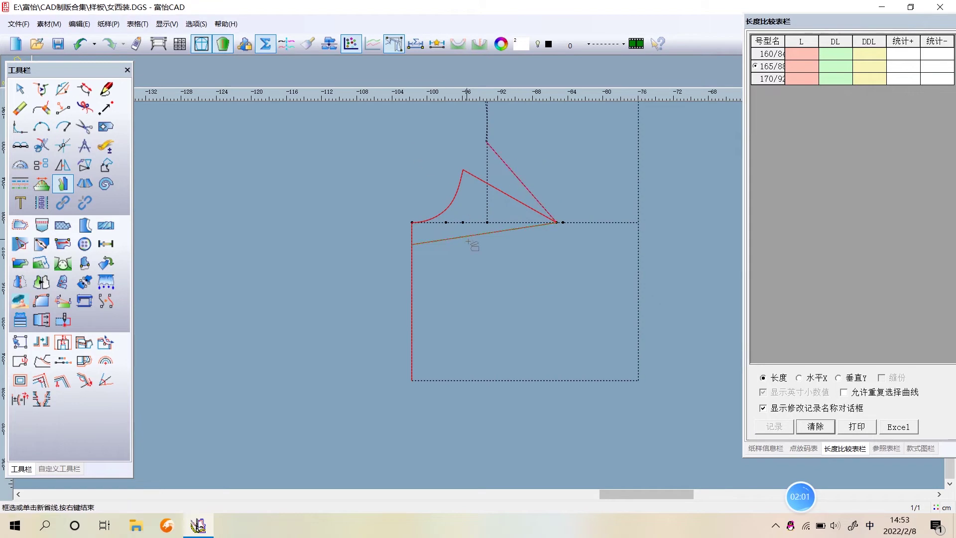
Step: Transfer two-thirds of the front dart into the new slanted line
left_click(460, 237)
right_click(540, 257)
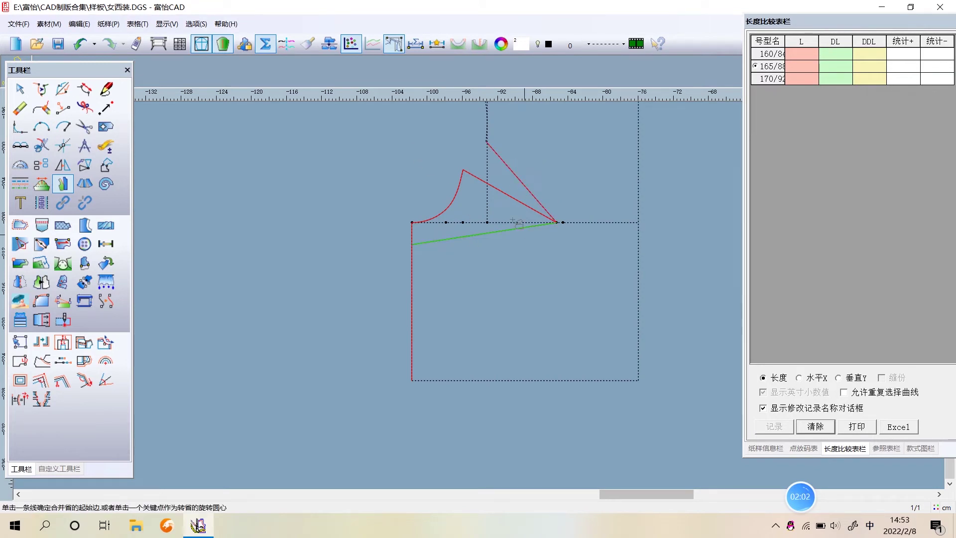
left_click(495, 188)
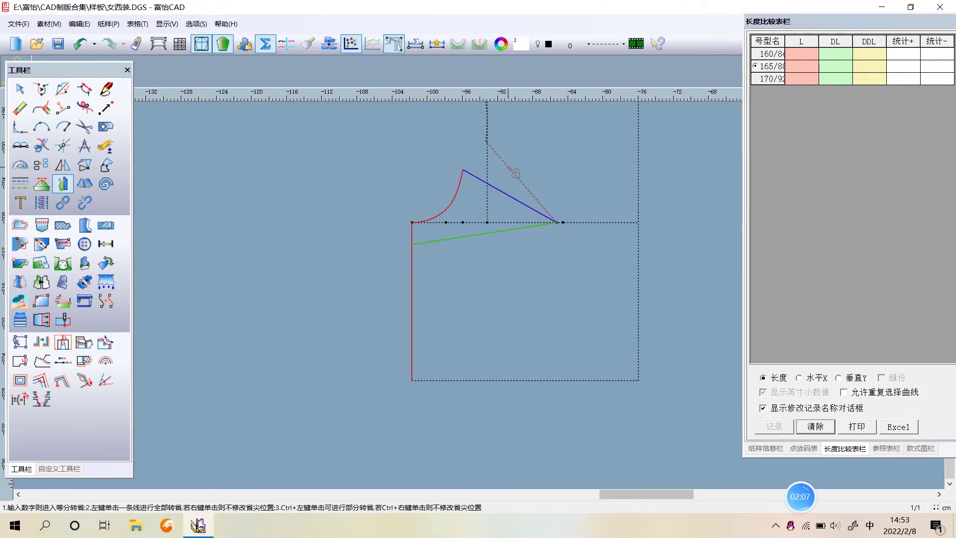
left_click(511, 172)
left_click(409, 230)
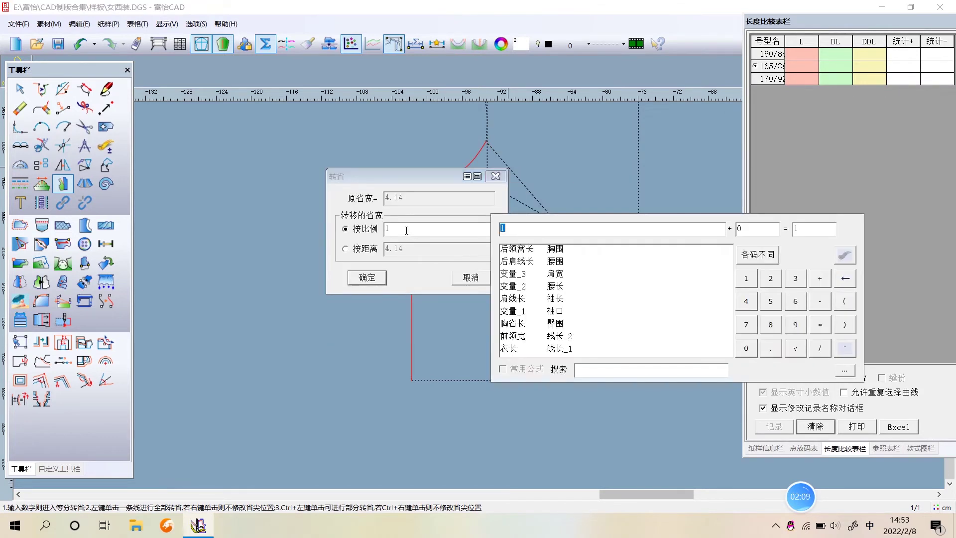
type("2")
type("3")
left_click(377, 276)
scroll(378, 280, "down", 1)
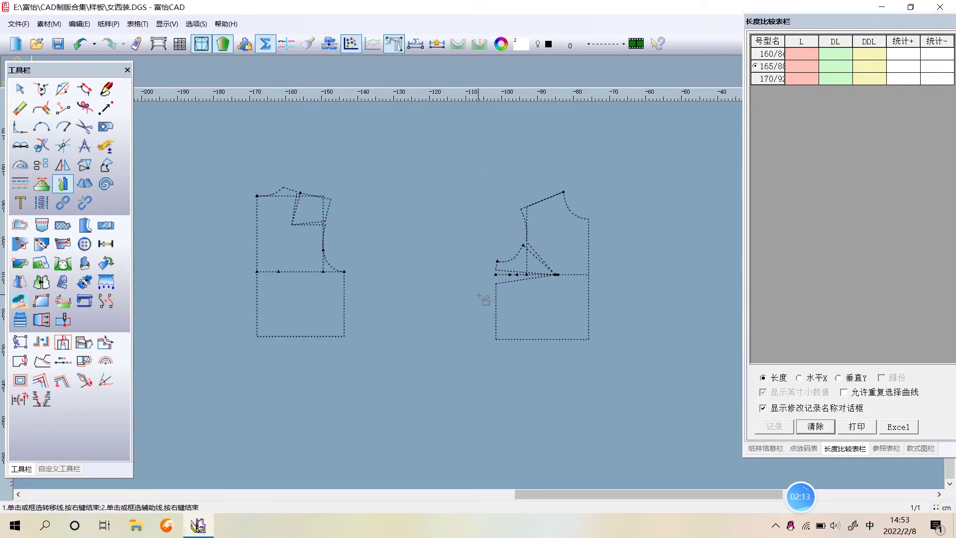
Step: Mark the back side point at 胸围/4-0.5 (25 cm) along the chest line
left_click(550, 269)
scroll(352, 271, "up", 1)
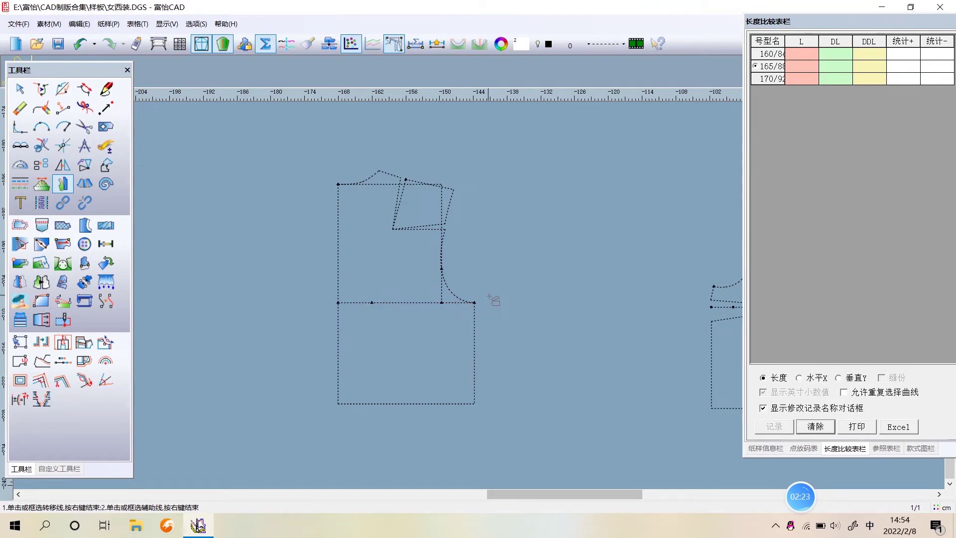
left_click(106, 89)
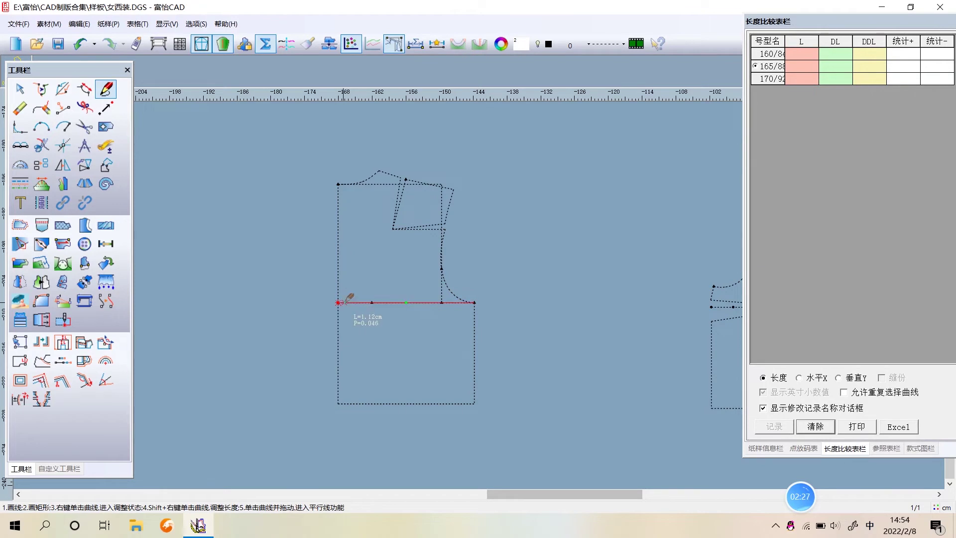
left_click(346, 301)
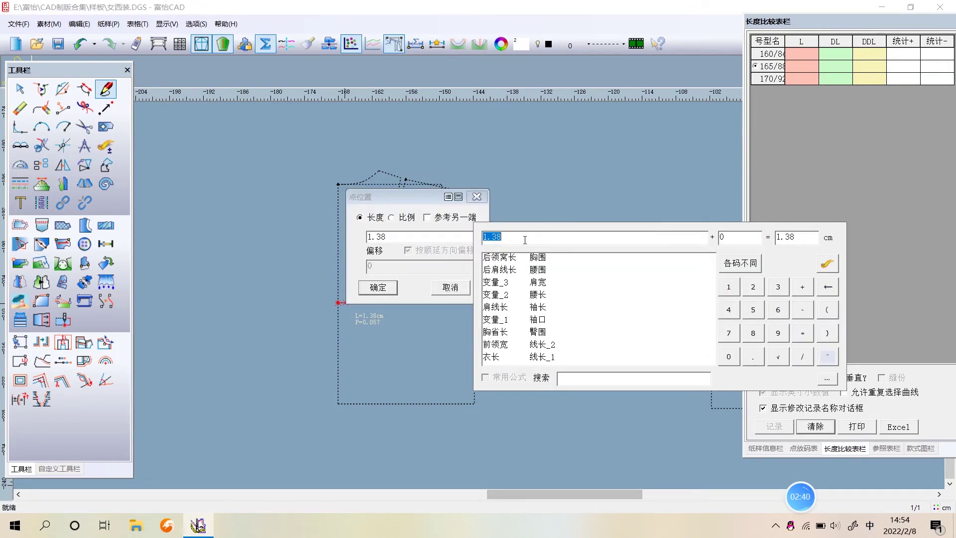
double_click(547, 258)
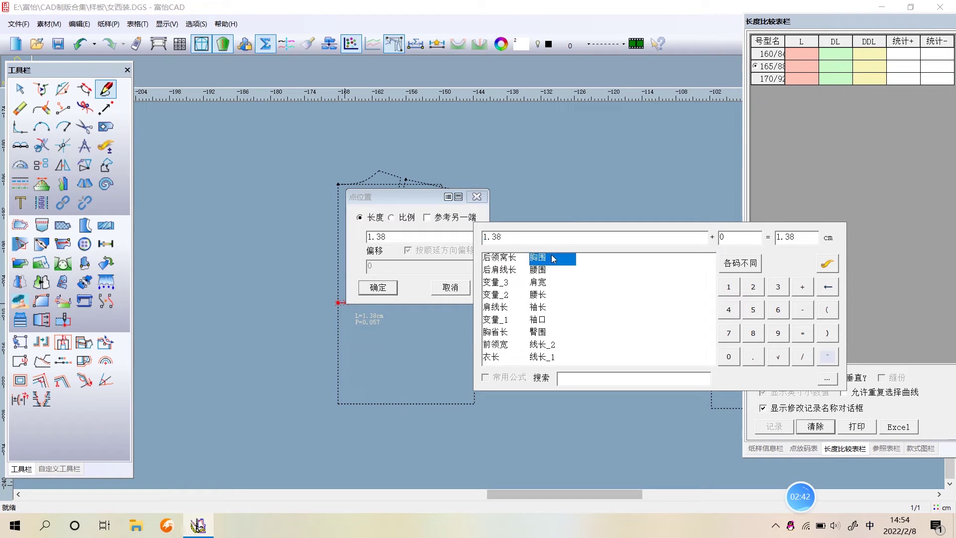
type("胸围/4-0.5")
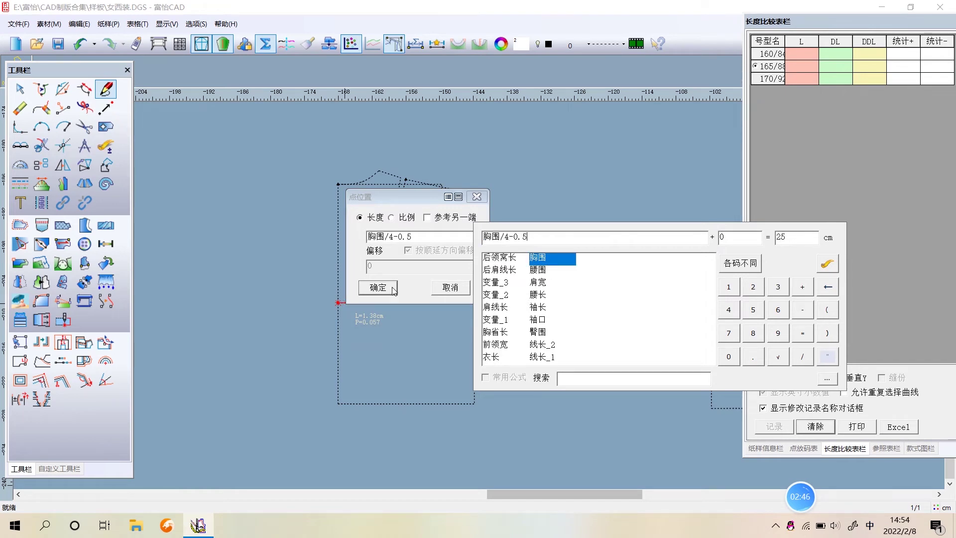
left_click(393, 288)
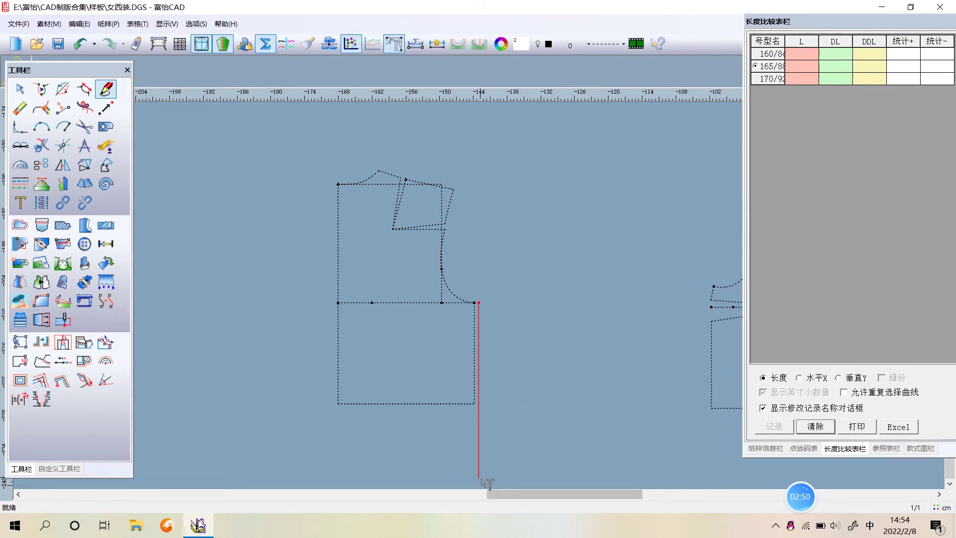
Step: Draw a 42.44 cm vertical side line down from that point
scroll(481, 480, "down", 2)
key("Return")
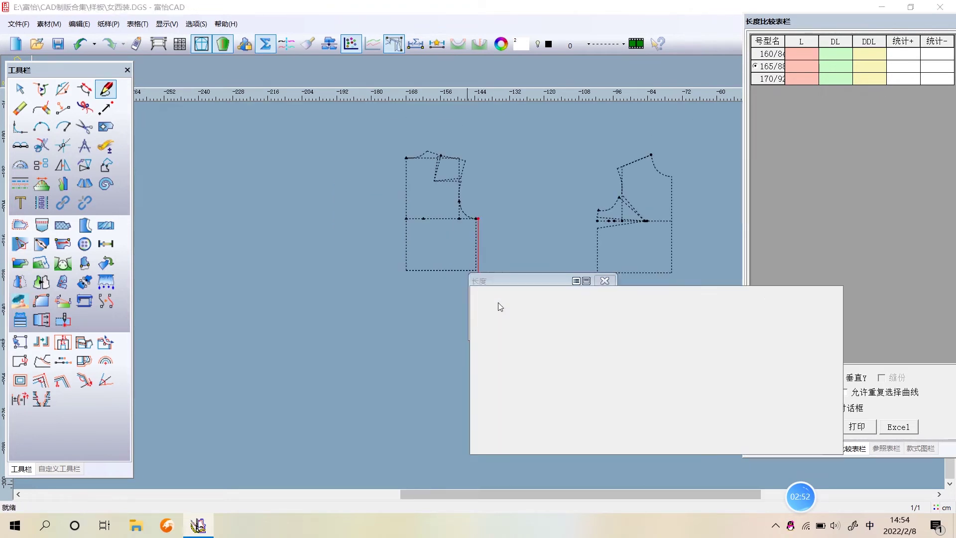
left_click(498, 331)
scroll(483, 290, "up", 1)
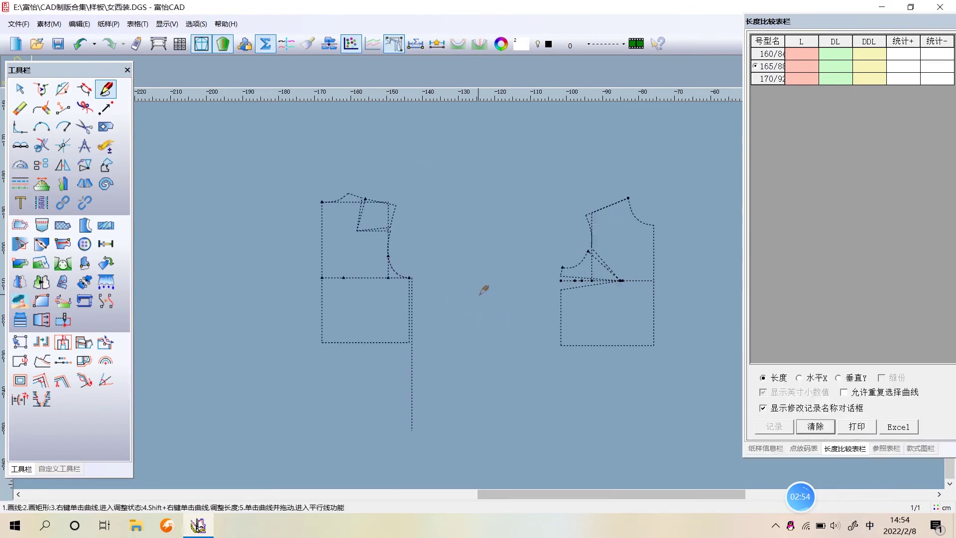
scroll(482, 289, "up", 1)
scroll(483, 299, "up", 1)
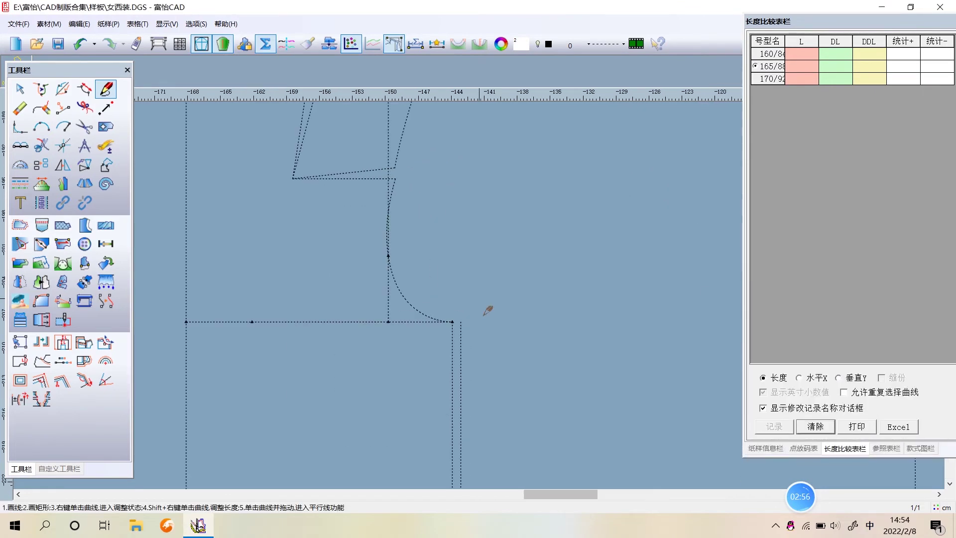
Step: Place a point offset horizontally by 胸围/4+0.5 (26 cm) from the armhole/side corner
left_click(63, 108)
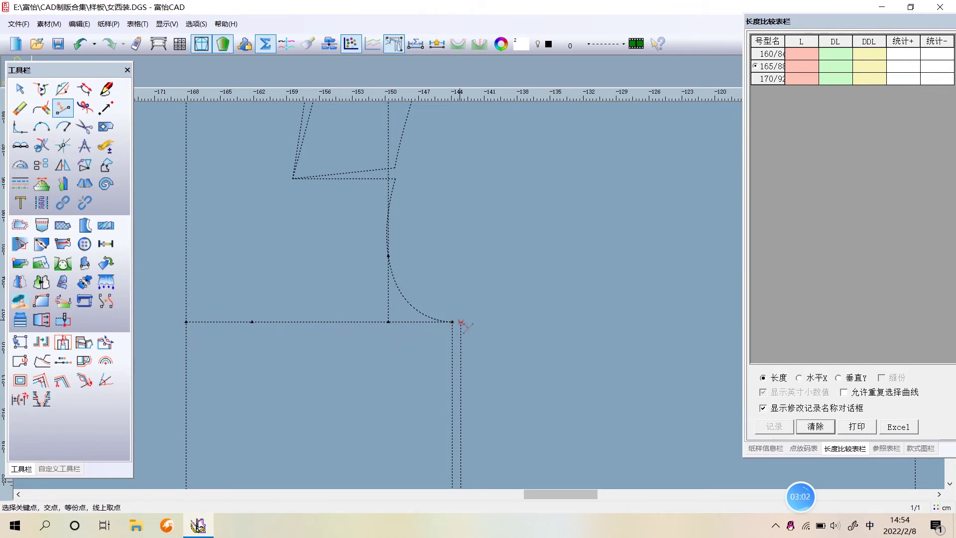
left_click(461, 322)
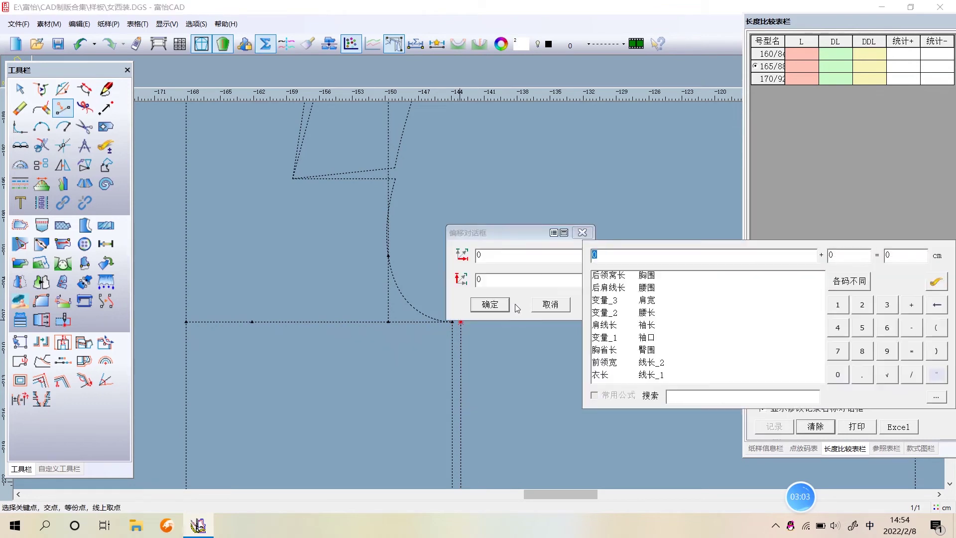
double_click(645, 275)
type("/4+0.5")
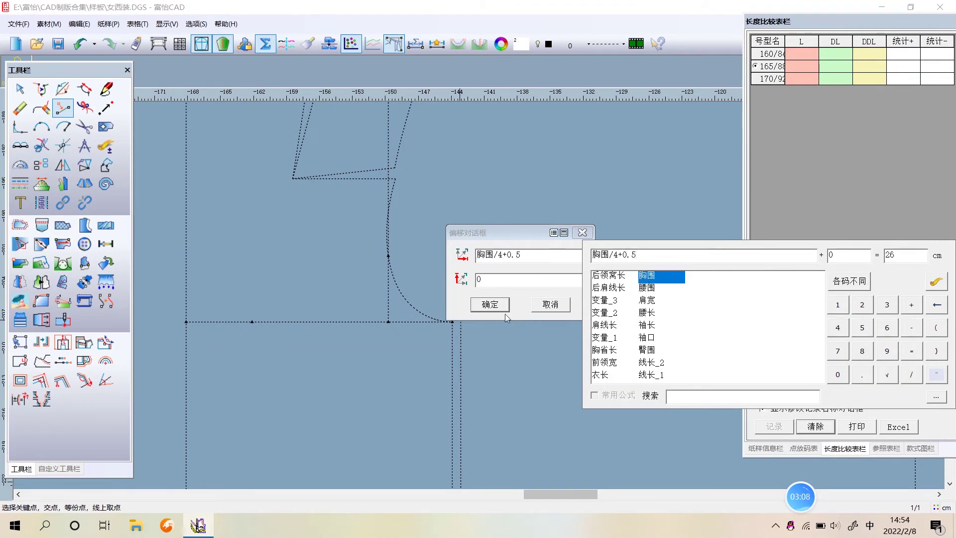
left_click(498, 305)
scroll(493, 301, "down", 1)
scroll(532, 264, "down", 1)
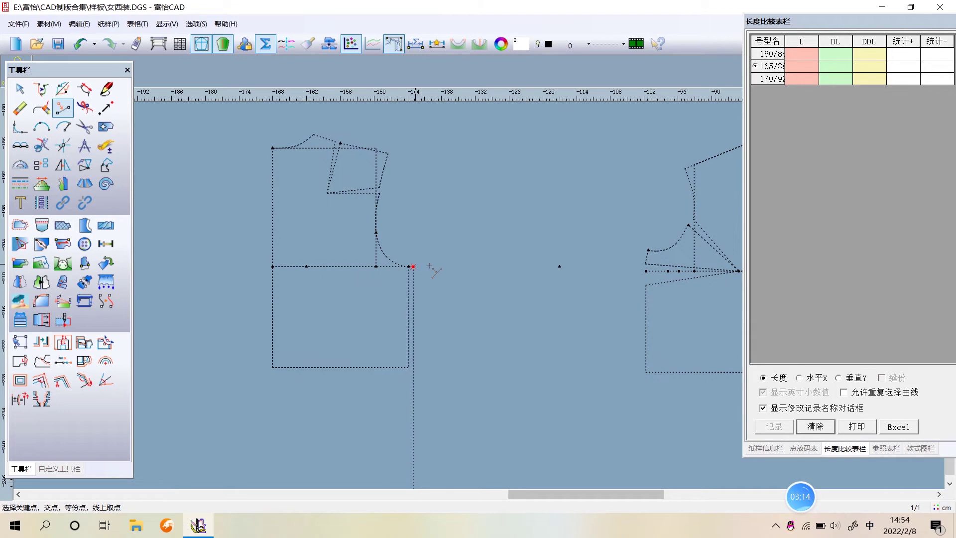
scroll(561, 269, "down", 1)
scroll(498, 299, "down", 1)
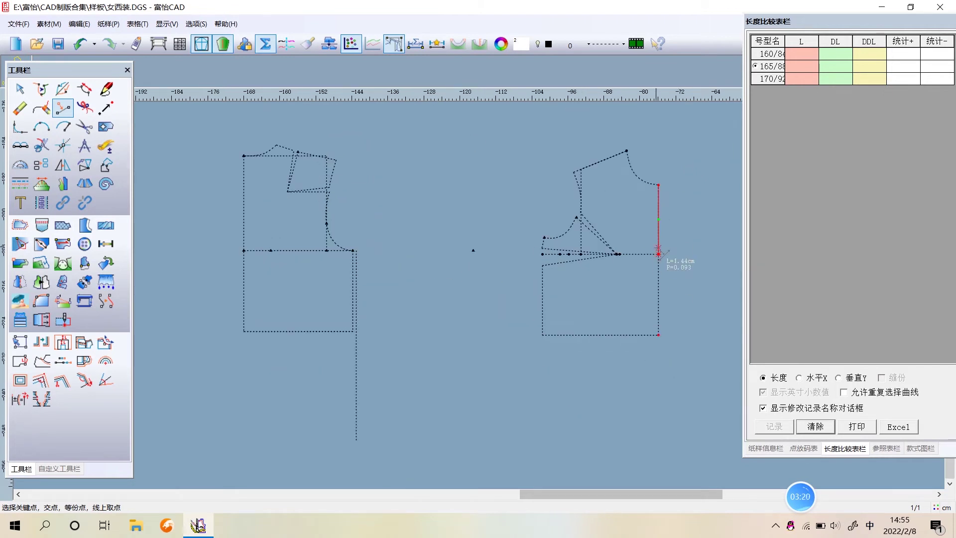
Step: Return to the smart pen with F and box-select every line of the front piece
key("f")
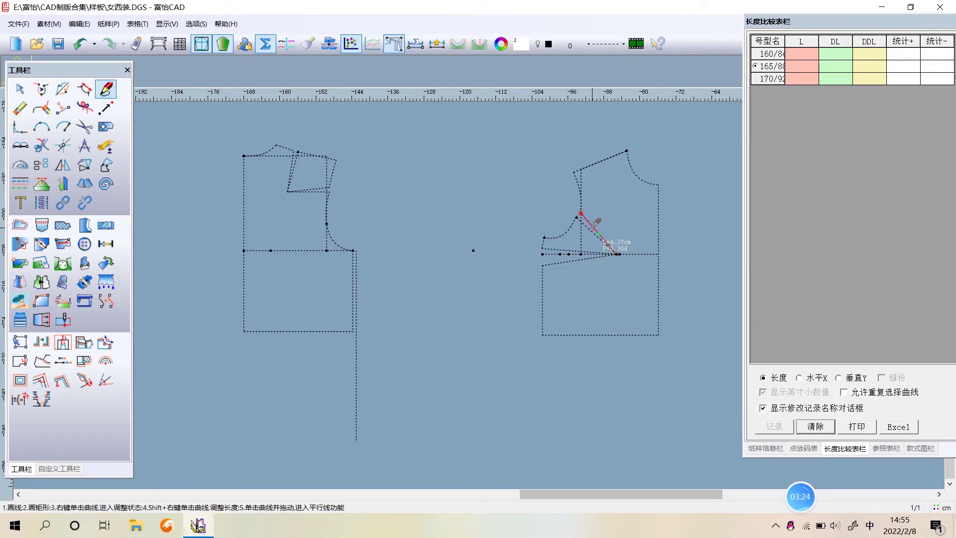
mouse_move(511, 125)
left_mouse_down()
mouse_move(668, 291)
mouse_move(694, 357)
left_mouse_up()
Step: Move the front piece from its side corner onto the back's side point
key("g")
key("shift")
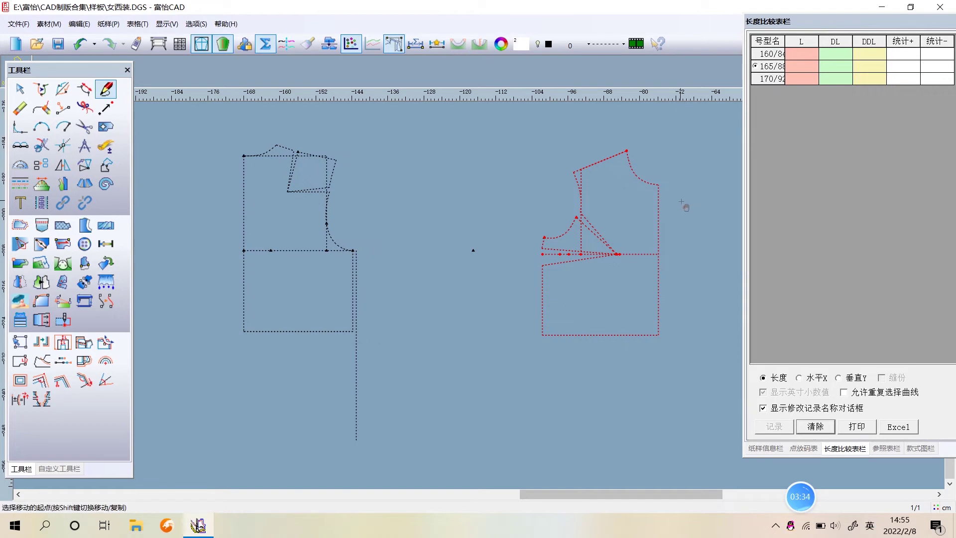
key("shift")
key("shift")
left_click(658, 254)
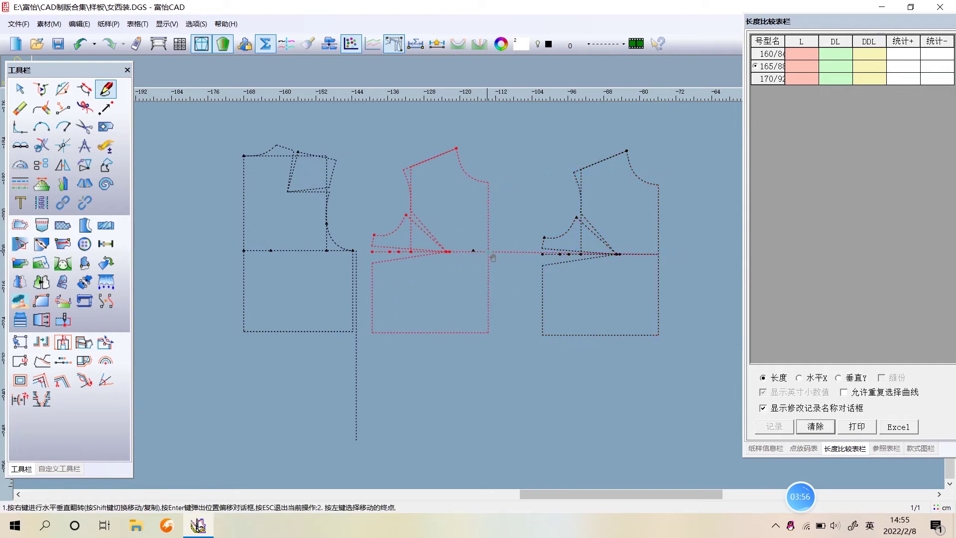
left_click(473, 250)
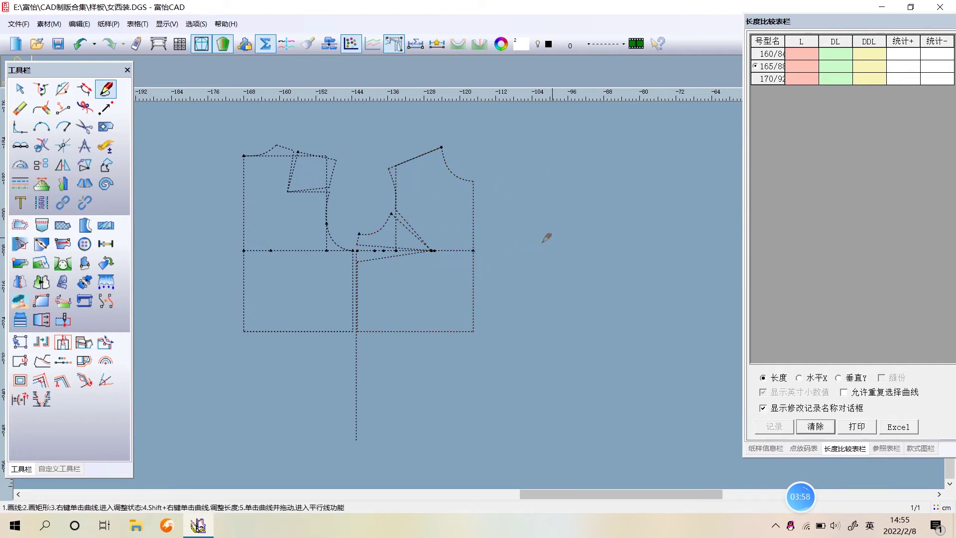
Step: Offset the top line by 衣长 (71.5 cm) between both side lines to form the hem
key("F6")
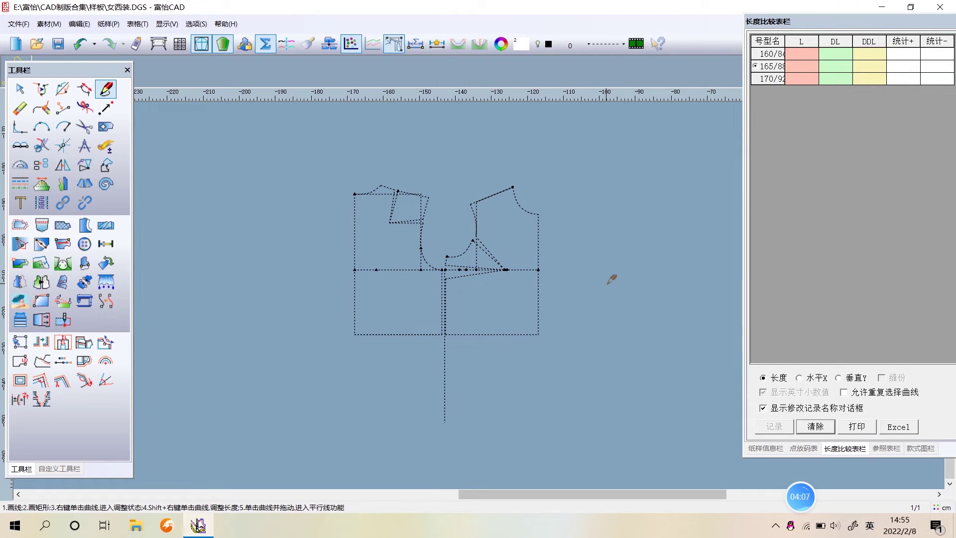
scroll(391, 190, "up", 1)
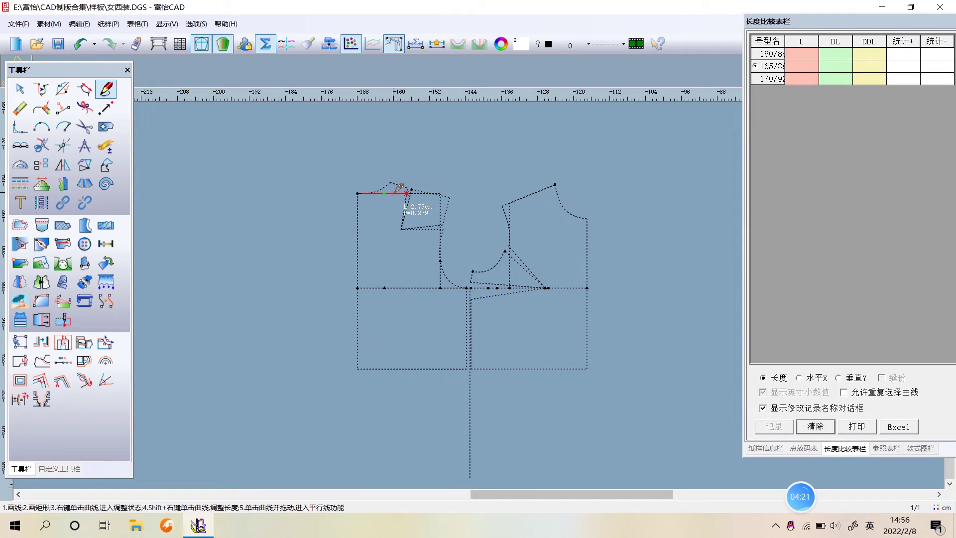
left_click_drag(396, 192, 359, 343)
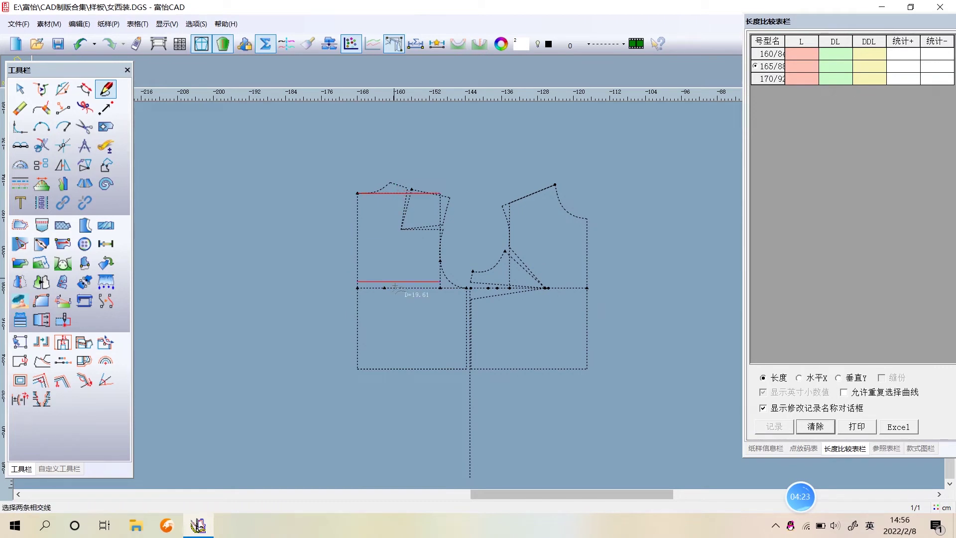
left_click(360, 342)
left_click(588, 342)
left_click(590, 343)
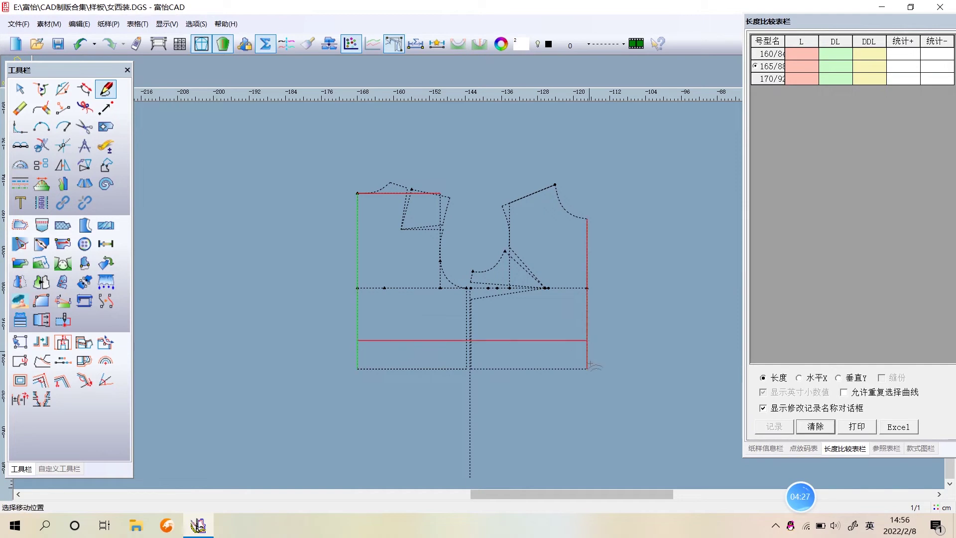
scroll(572, 398, "down", 1)
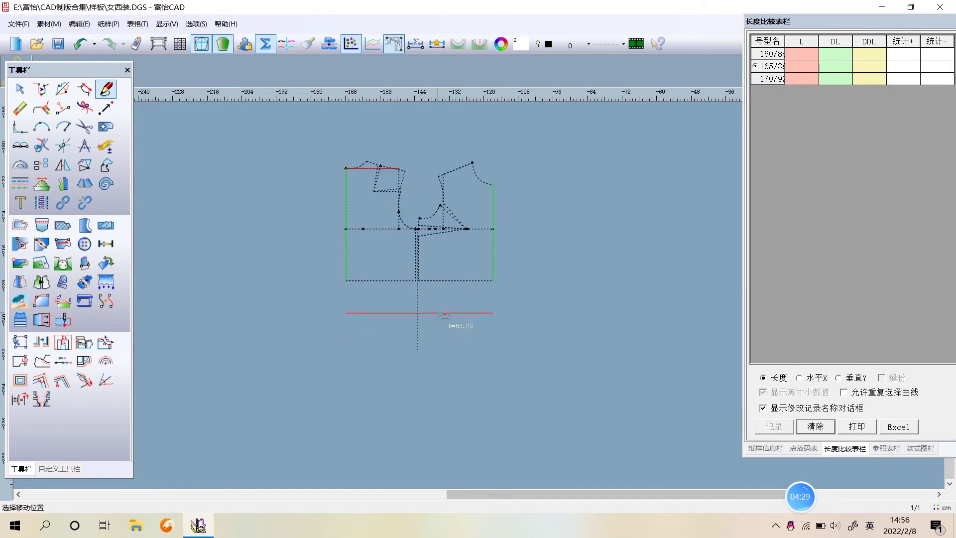
left_click(436, 330)
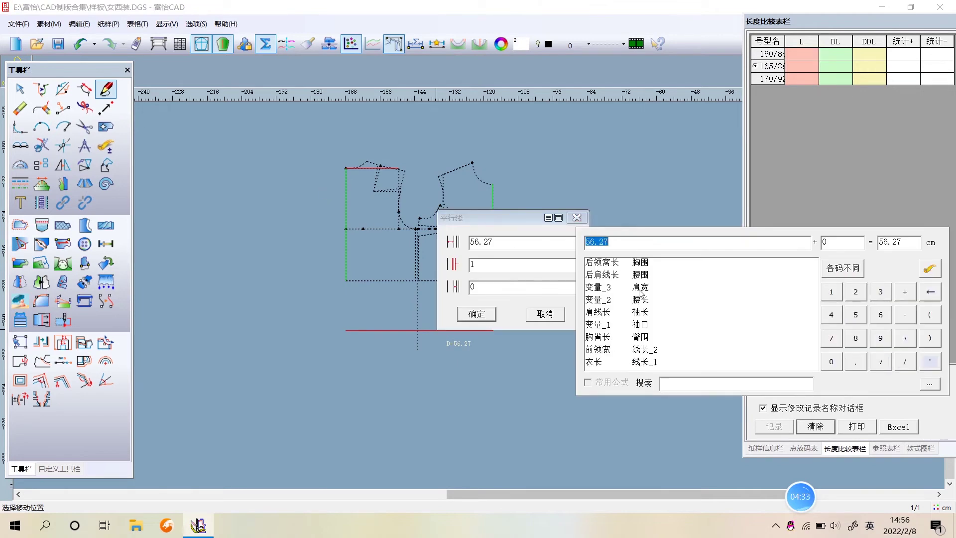
double_click(592, 362)
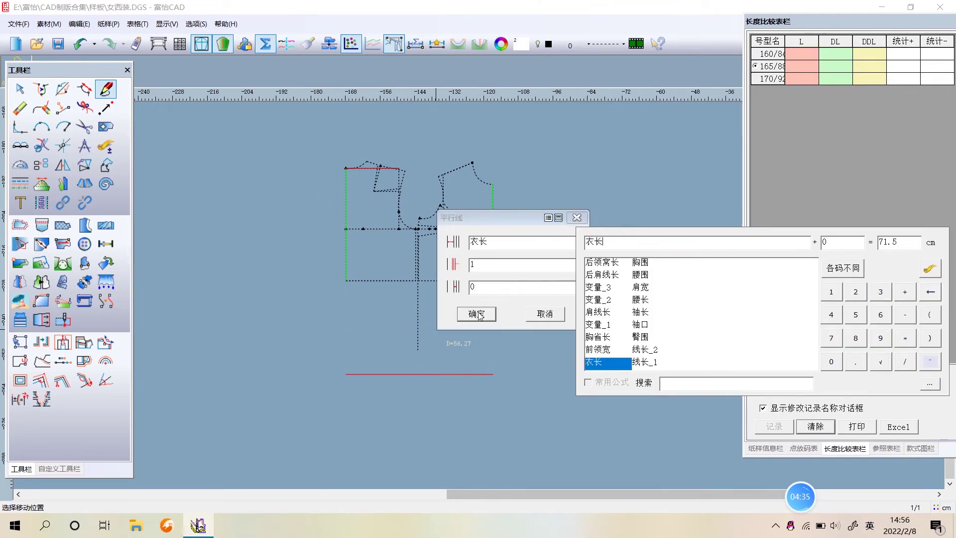
key("Return")
left_click(382, 397)
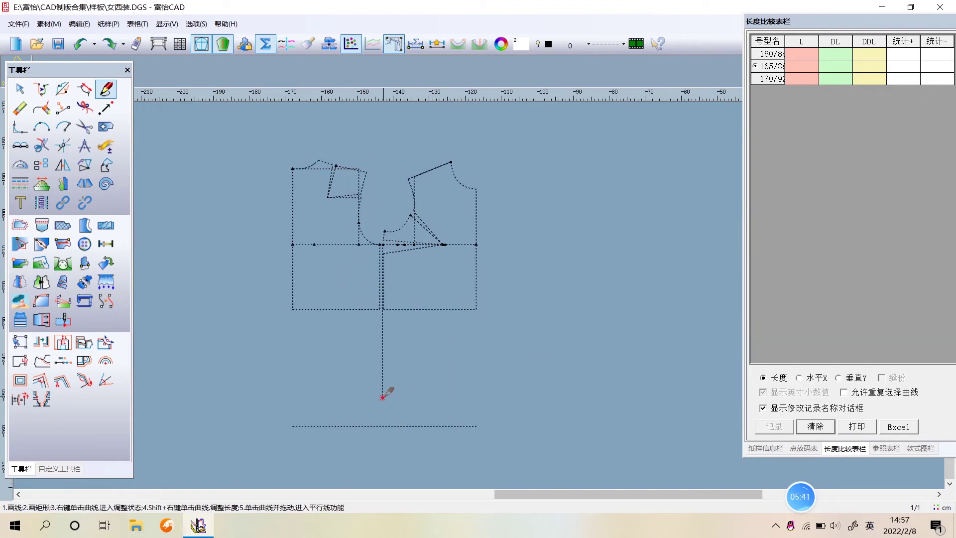
Step: Finish extending the side line down to the hem line
left_click(387, 426)
right_click(387, 426)
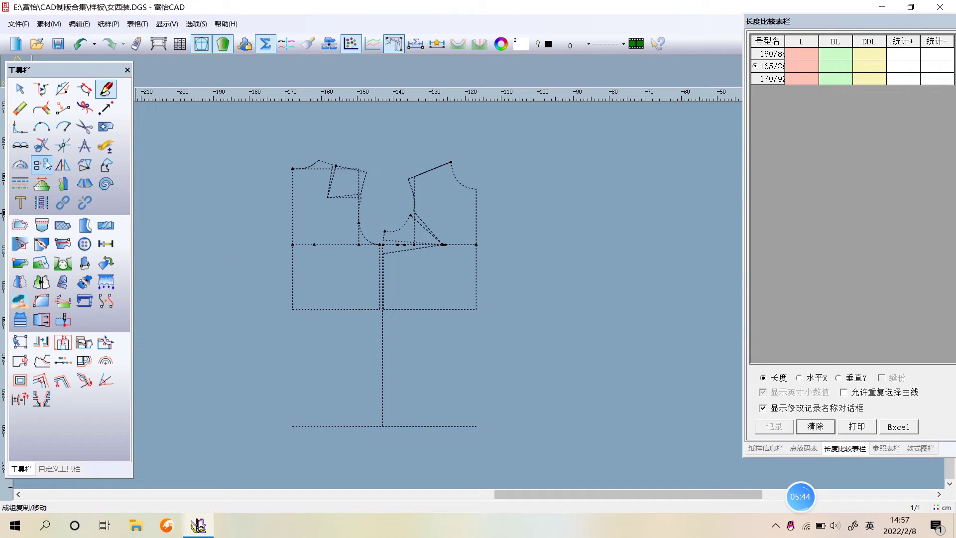
left_click(41, 144)
left_click(381, 383)
right_click(413, 406)
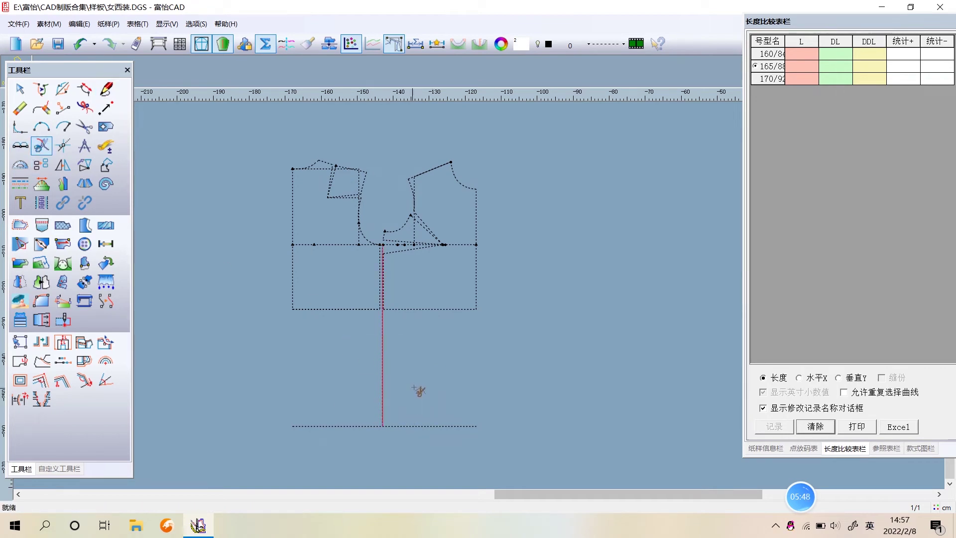
left_click(106, 89)
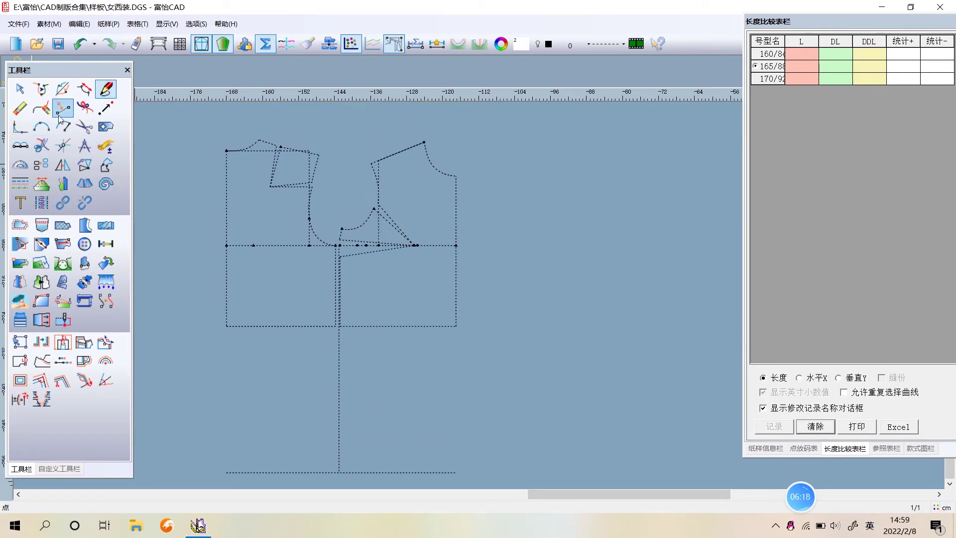
Step: Add a point 2 cm out from the front side and draw a 72.56 cm vertical line down
left_click(59, 115)
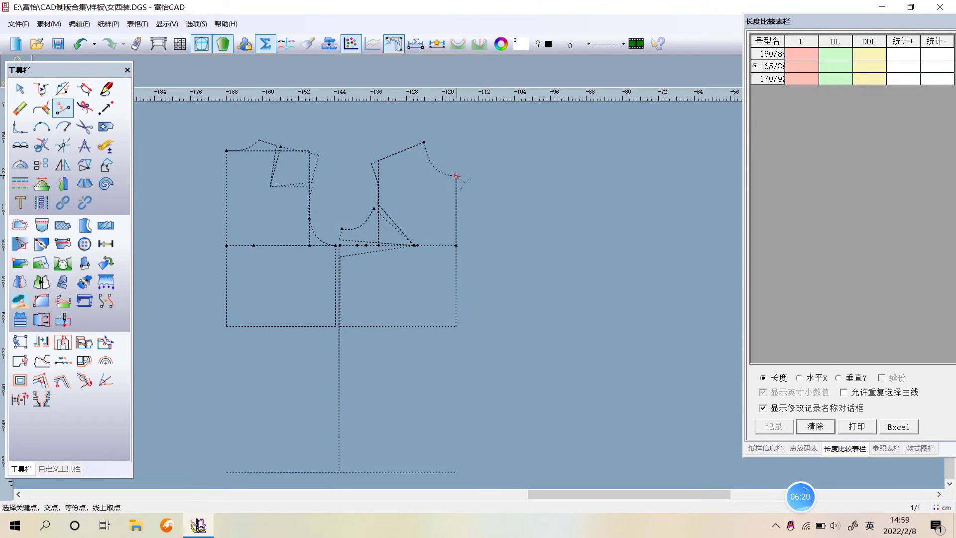
left_click(456, 177)
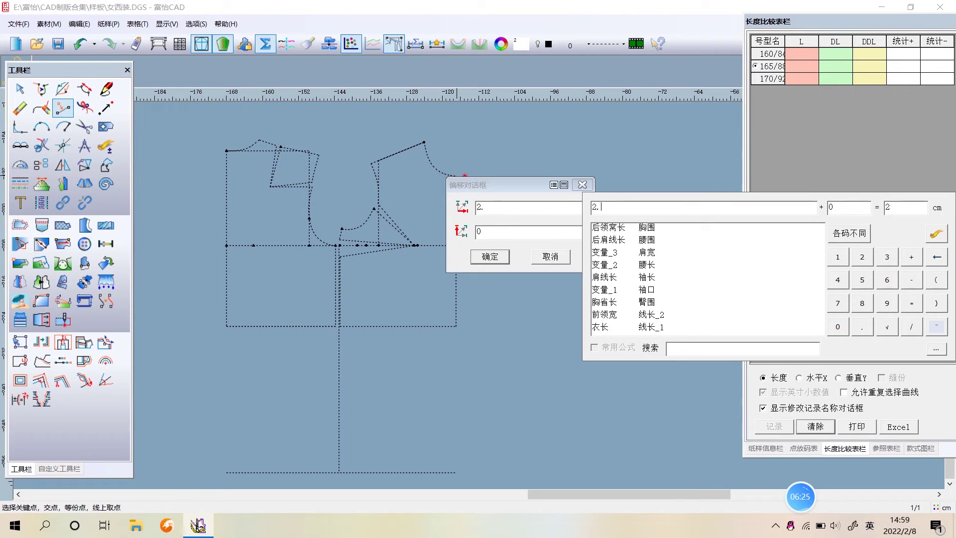
left_click(490, 256)
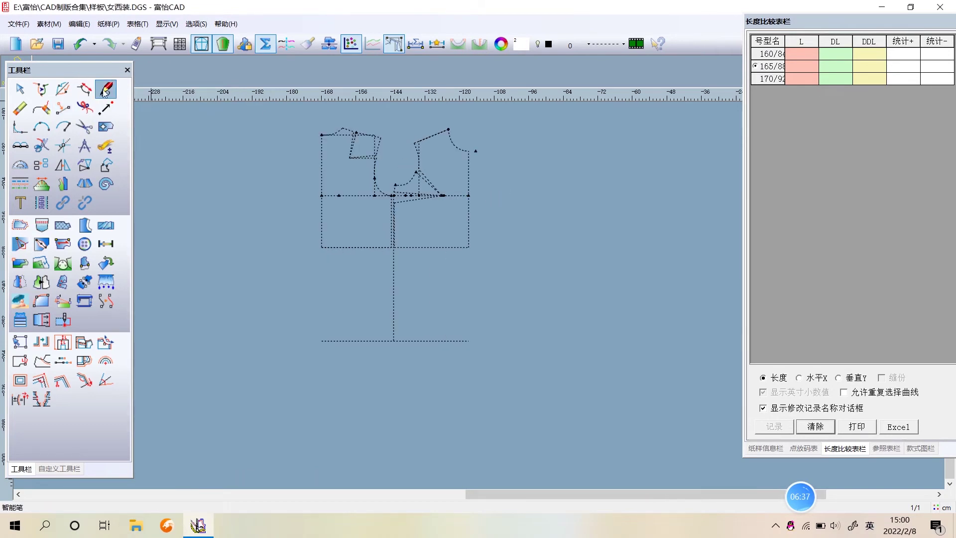
left_click(105, 92)
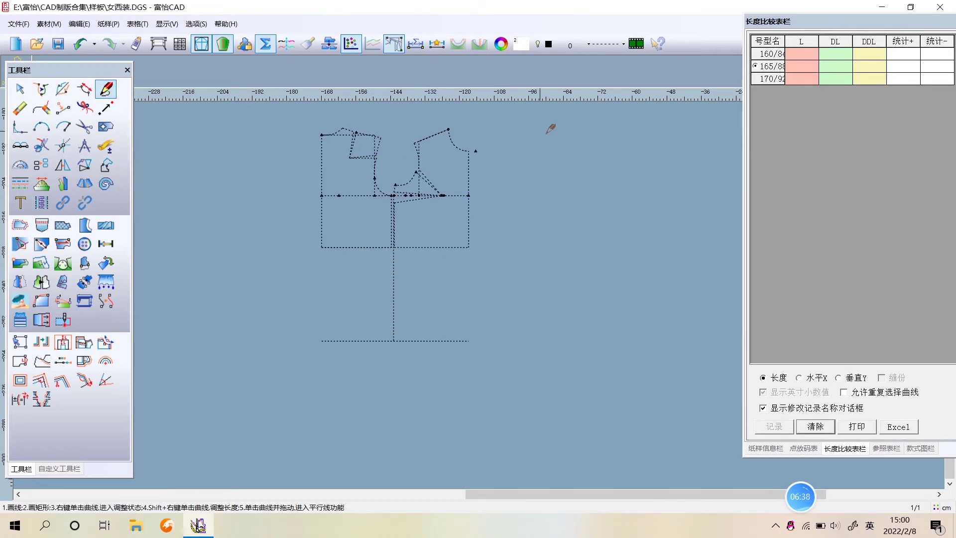
left_click(475, 151)
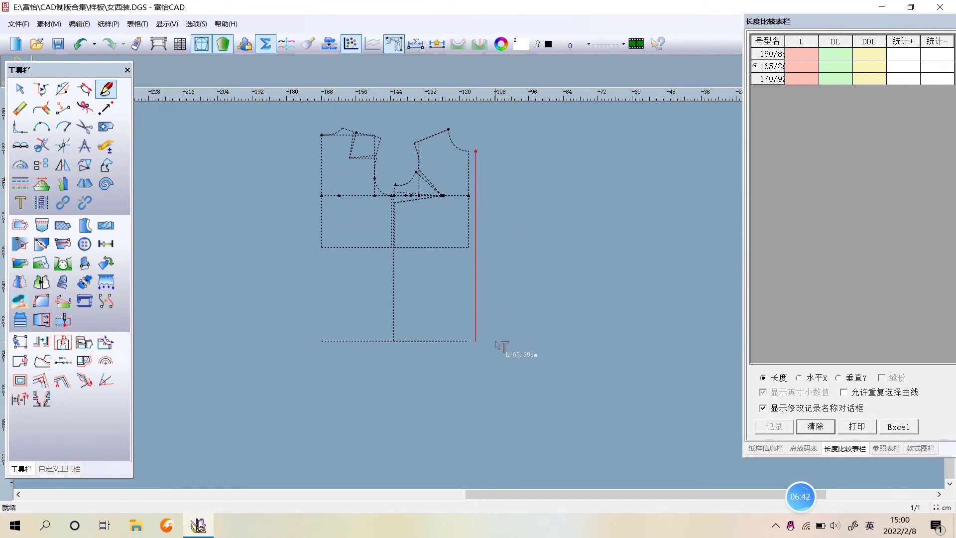
key("Return")
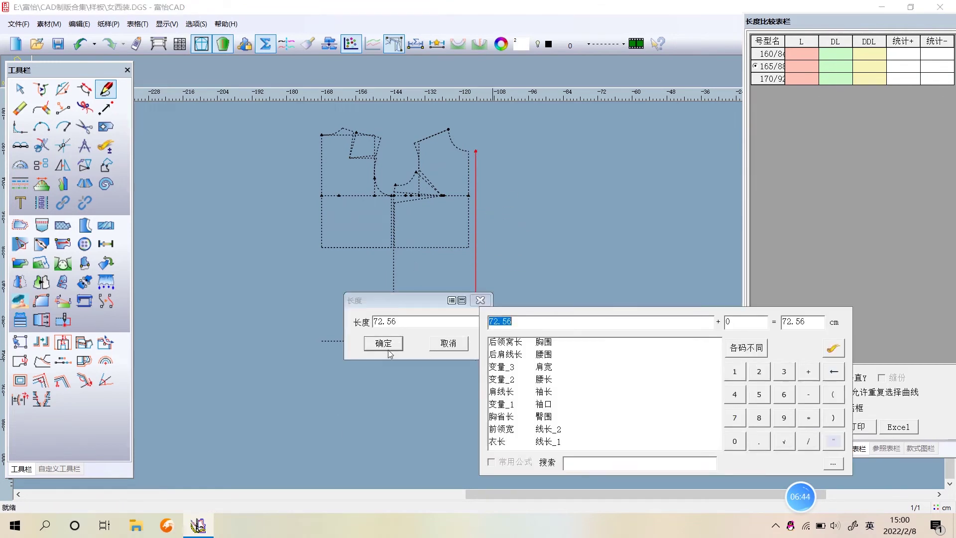
left_click(389, 352)
scroll(498, 316, "up", 1)
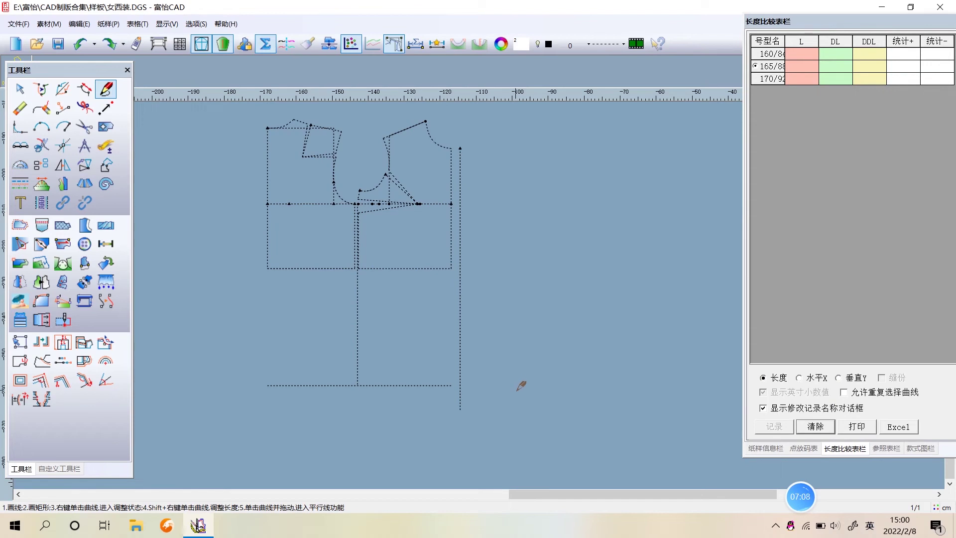
Step: Join the hem line and front centre line into a clean corner
left_click_drag(431, 347, 461, 414)
right_click(439, 367)
scroll(449, 434, "up", 1)
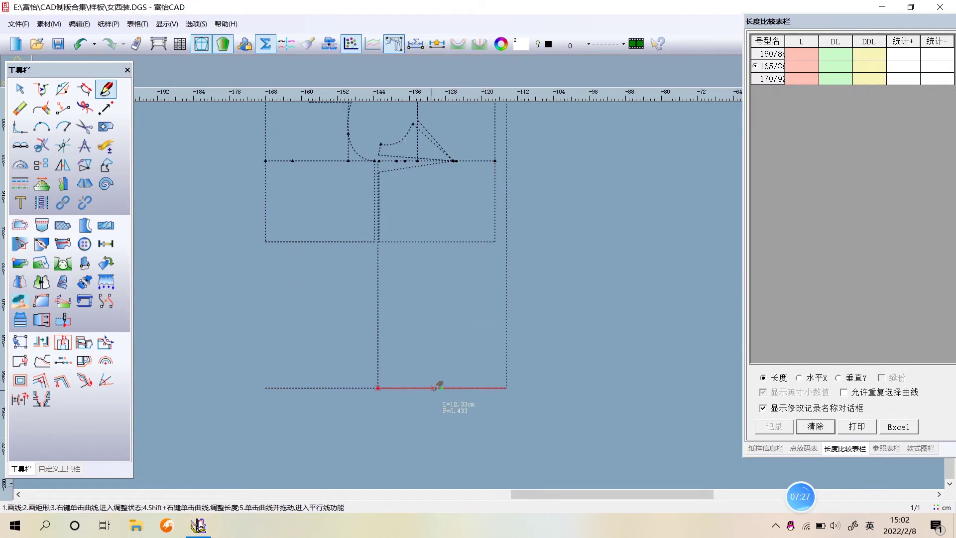
Step: Add a parallel line 1.5 cm below the hem, bounded by the two vertical lines
left_click_drag(435, 387, 427, 409)
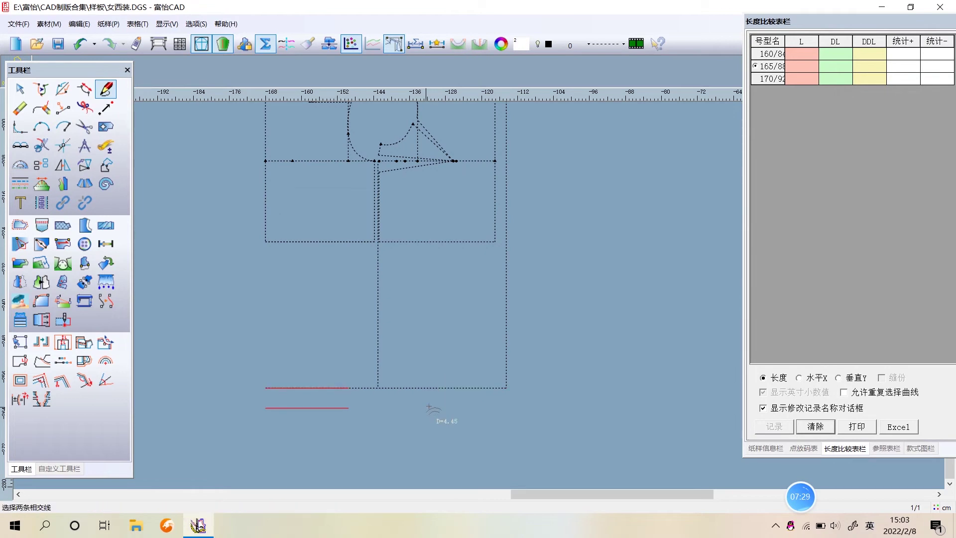
left_click(506, 410)
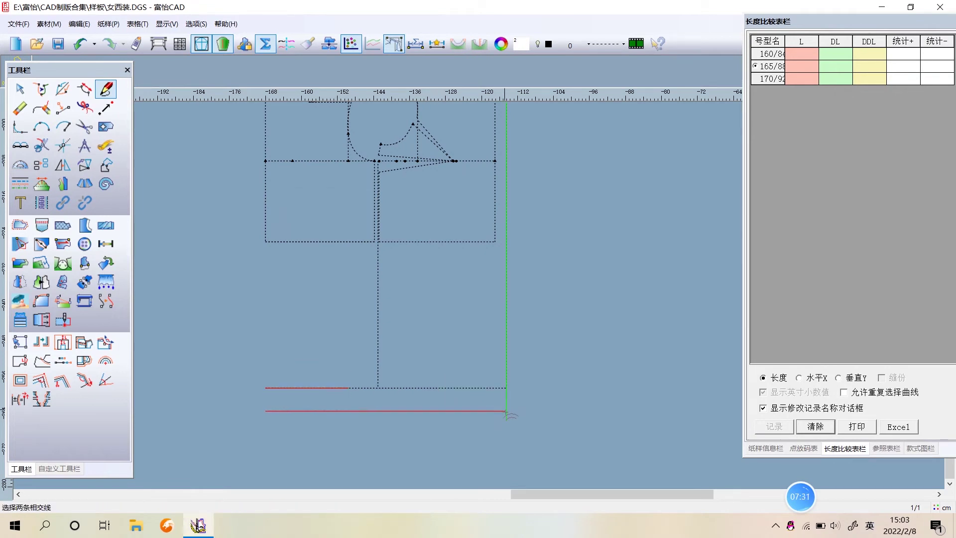
left_click(265, 227)
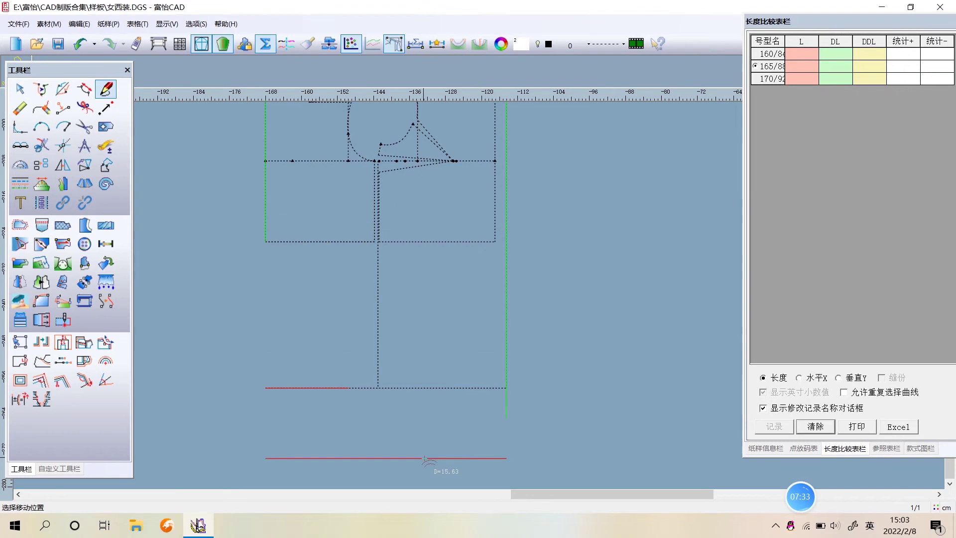
left_click(422, 419)
left_click(491, 324)
type("1.5")
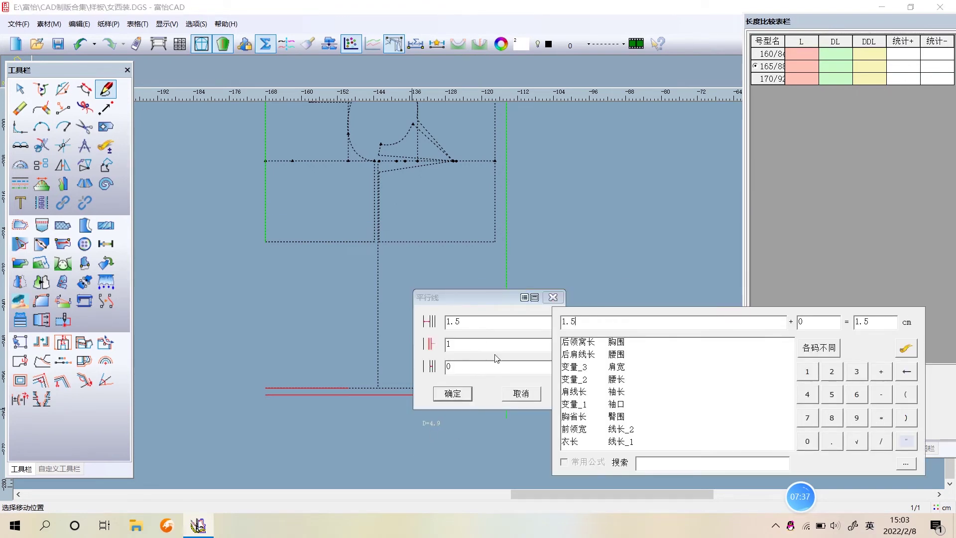
left_click(453, 394)
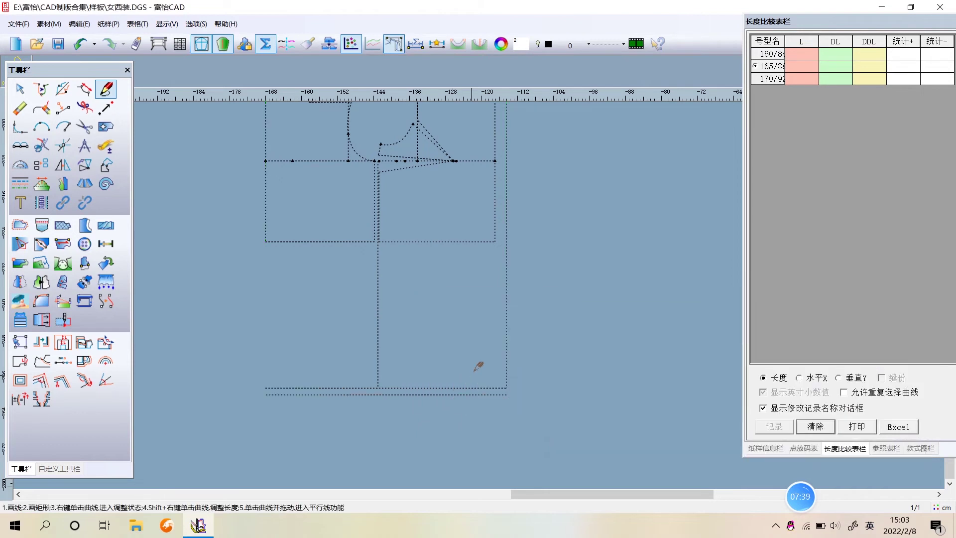
scroll(501, 386, "down", 2)
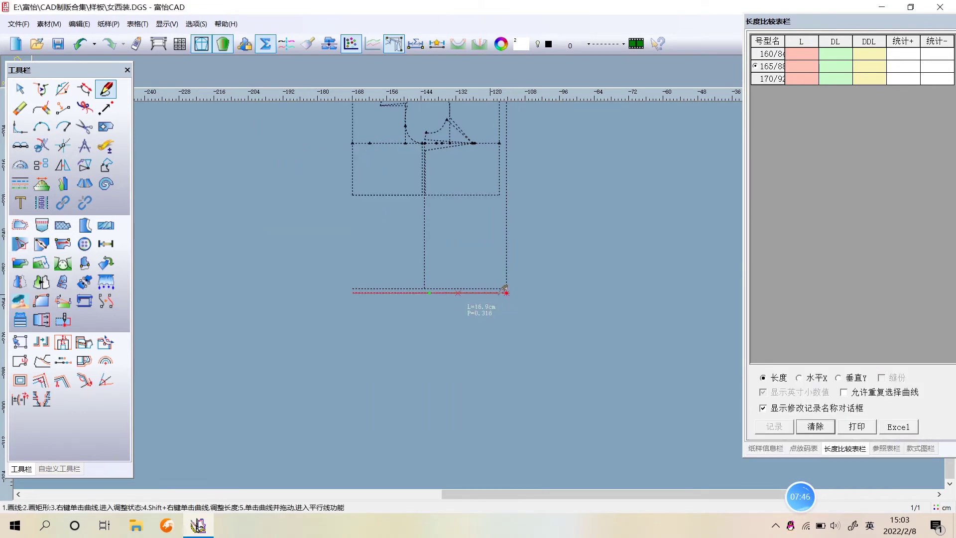
middle_click_drag(455, 181, 505, 416)
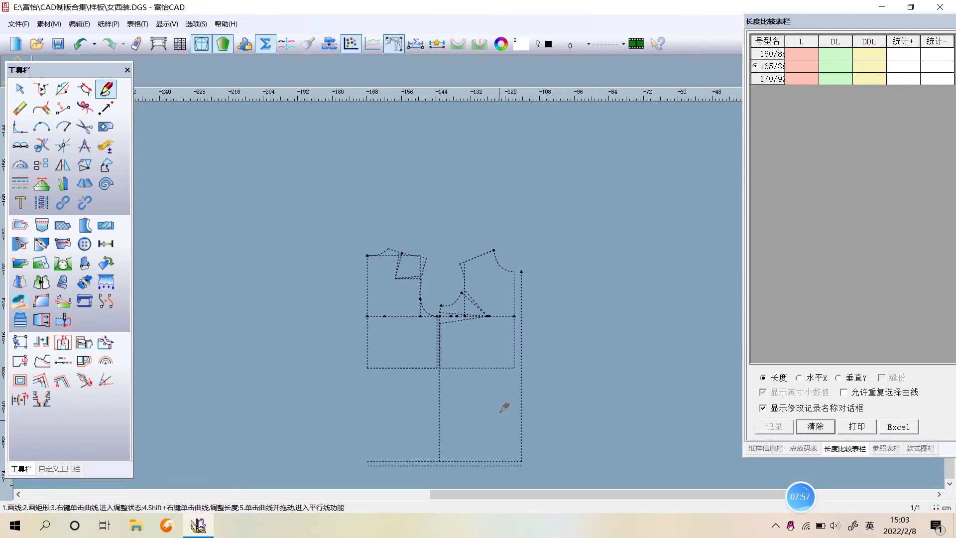
Step: Mark a point 3 cm along the bust line
scroll(488, 271, "up", 2)
scroll(473, 188, "up", 2)
scroll(503, 330, "up", 4)
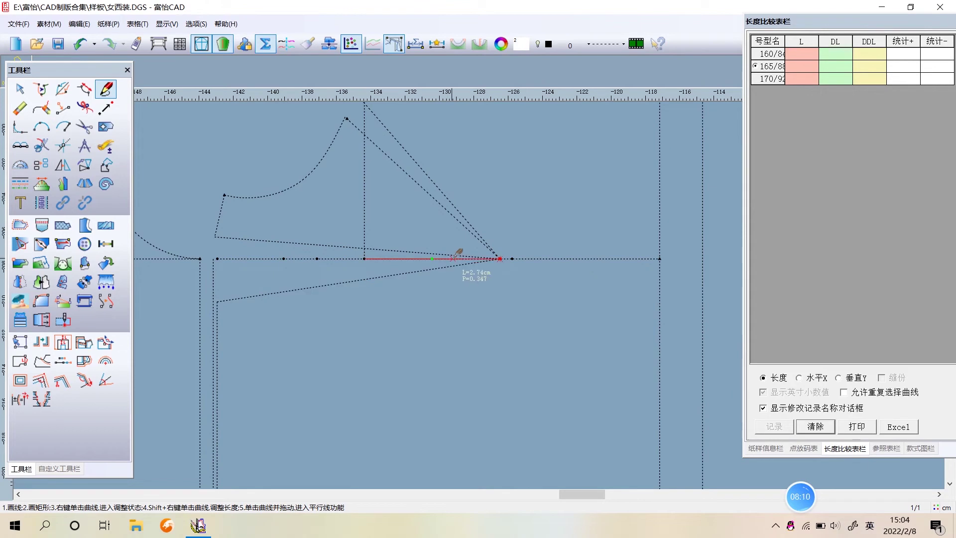
left_click(464, 257)
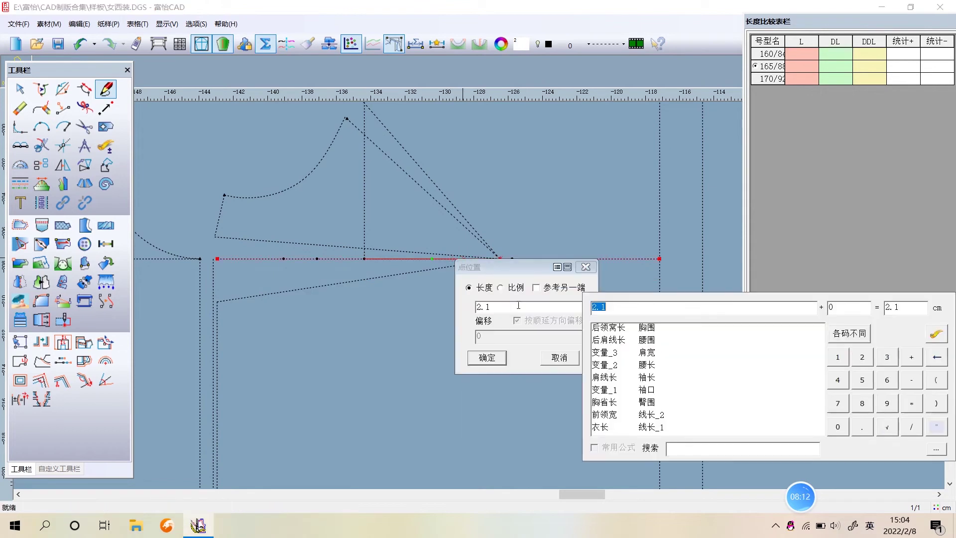
type("3")
left_click(486, 357)
Step: Drop a vertical guide line from 6 cm along the bust line down to the hem
scroll(482, 300, "down", 2)
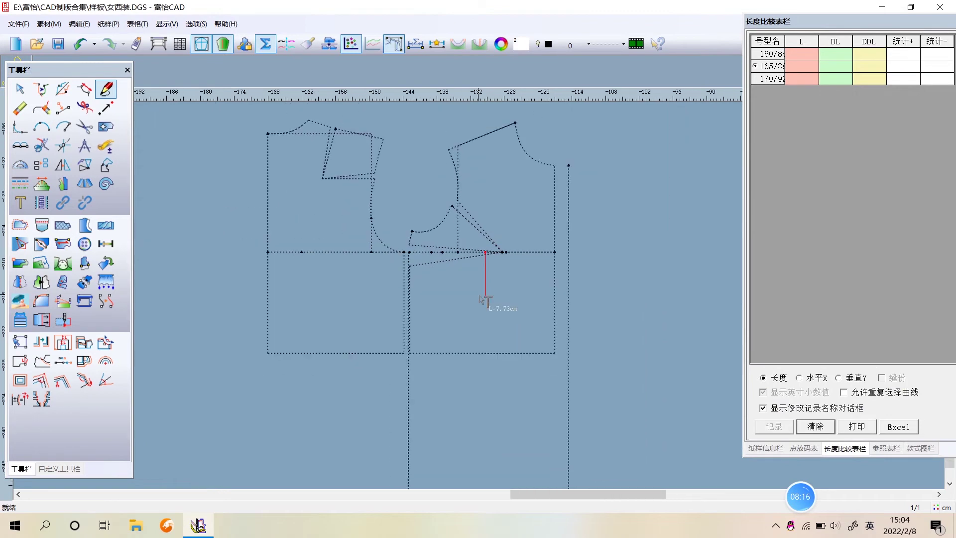
scroll(481, 299, "down", 2)
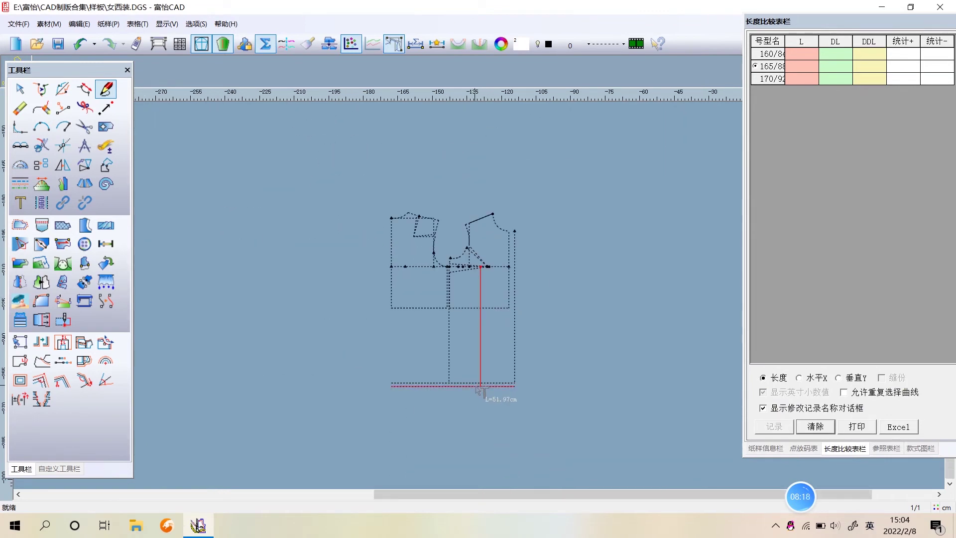
scroll(486, 277, "up", 1)
scroll(487, 266, "up", 3)
scroll(423, 235, "up", 2)
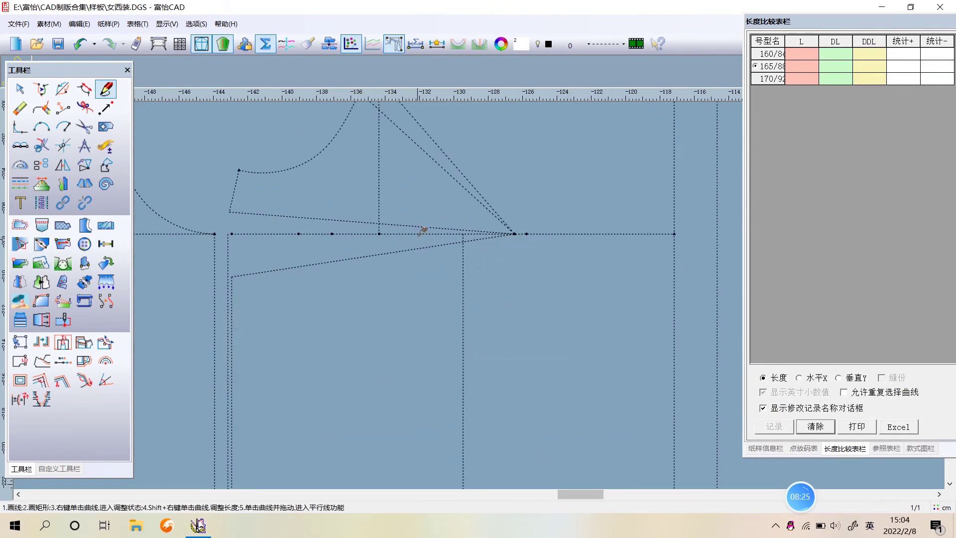
left_click(445, 232)
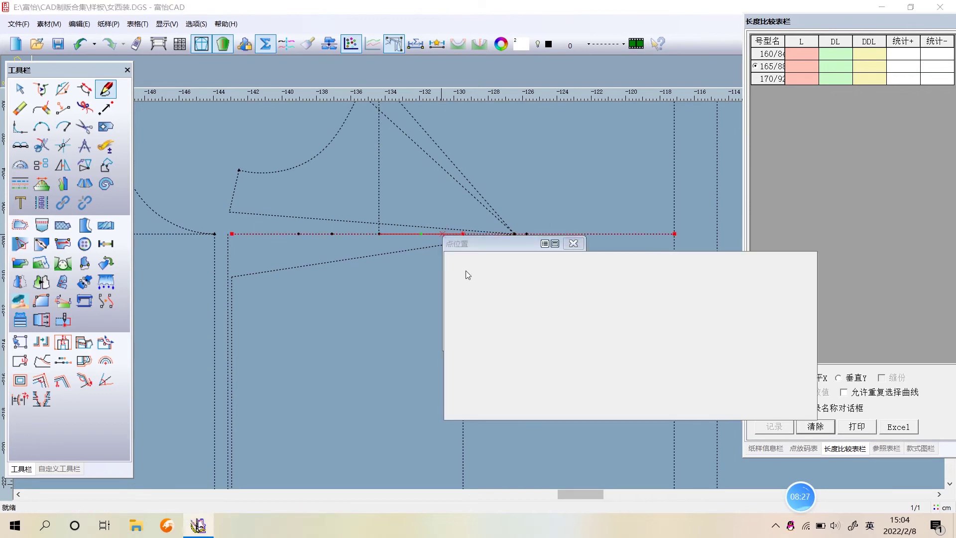
type("6")
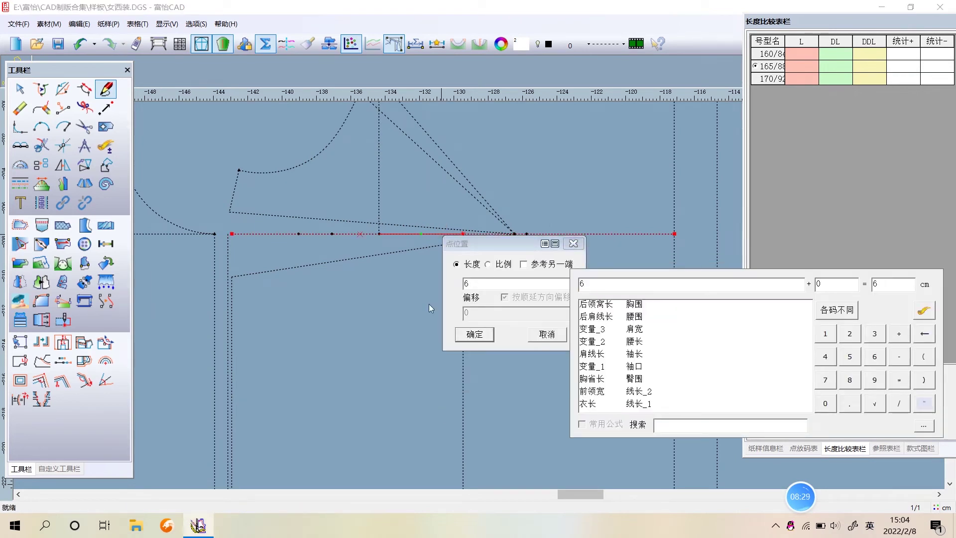
left_click(481, 335)
scroll(401, 324, "down", 2)
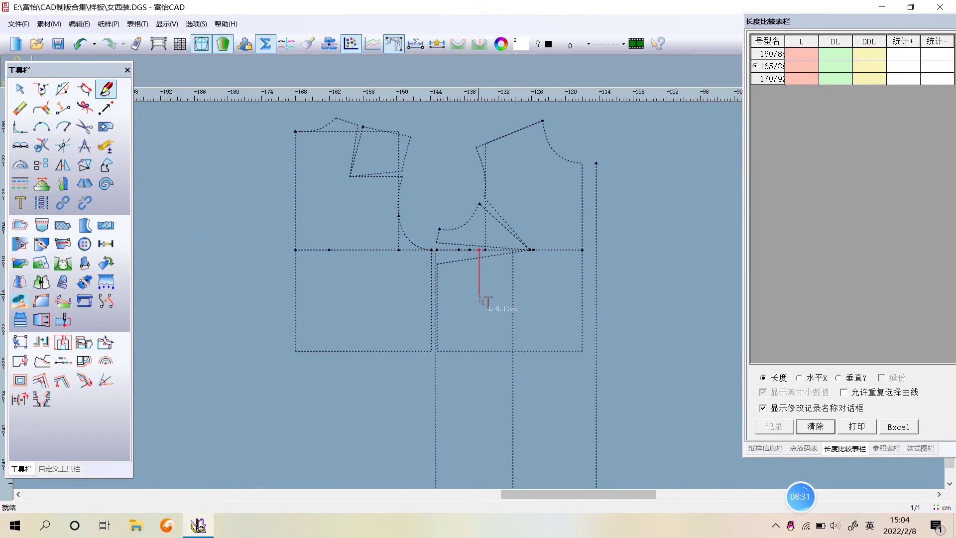
scroll(489, 413, "down", 2)
left_click(478, 348)
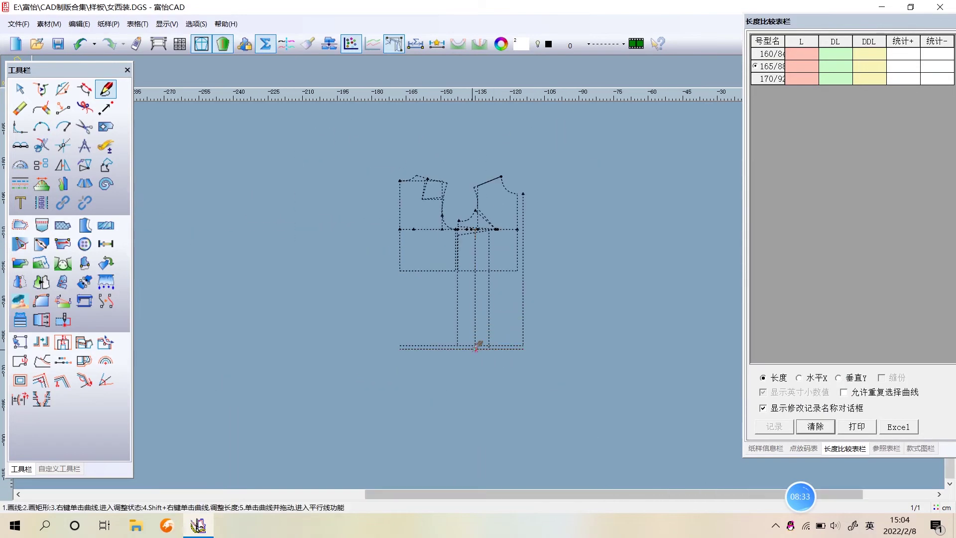
Step: Draw the dart line from the bust-line point up to the dart apex
scroll(506, 274, "up", 2)
left_click(408, 249)
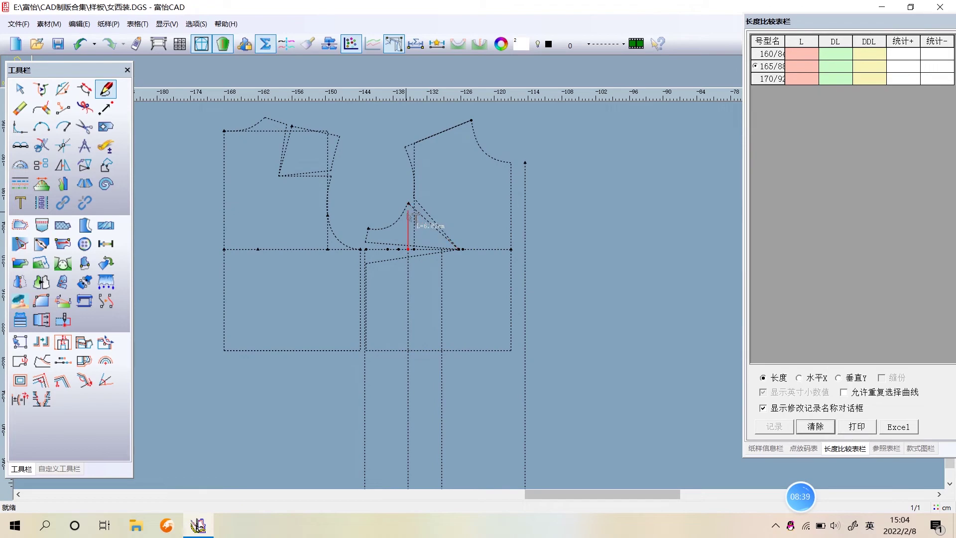
left_click(408, 204)
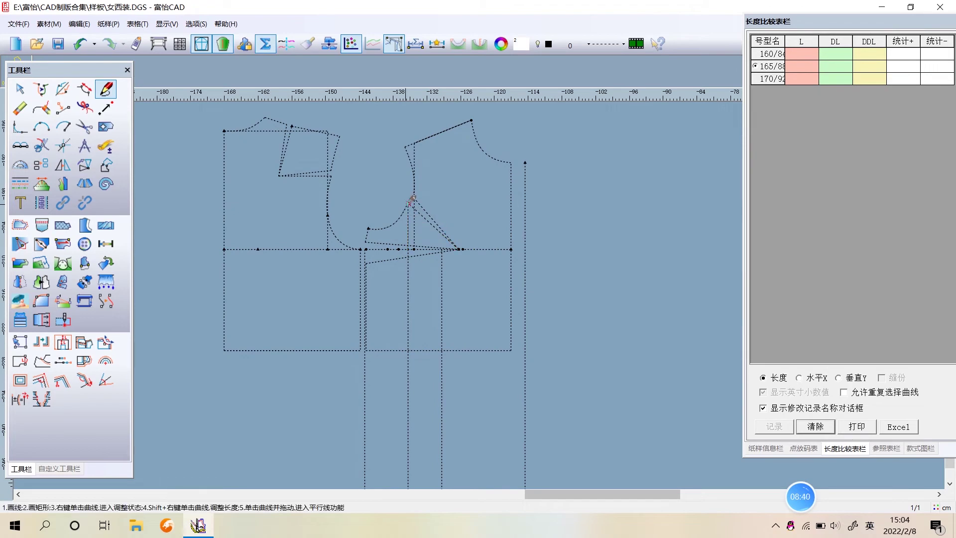
right_click(526, 232)
scroll(526, 232, "down", 1)
Step: Extend the back centre line down toward the hem
left_click(380, 339)
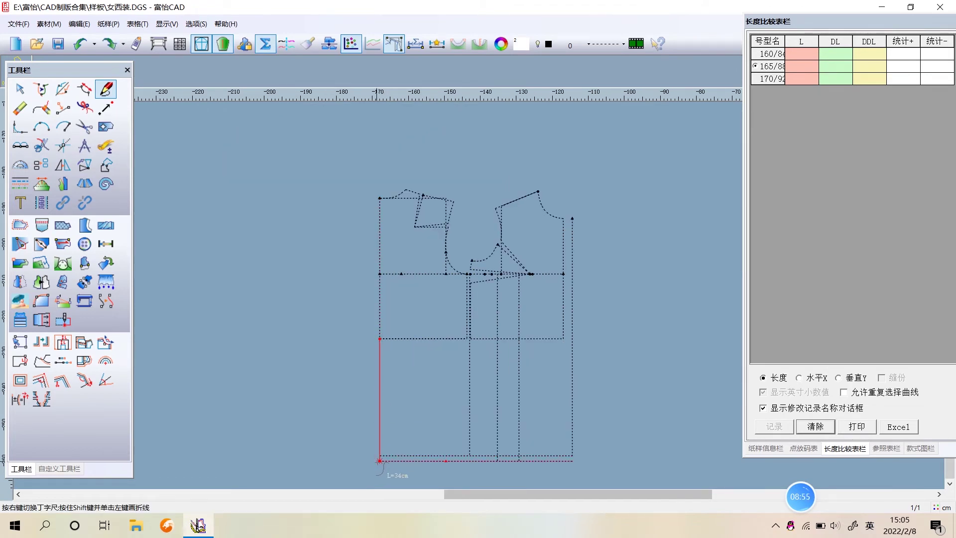
scroll(454, 222, "up", 1)
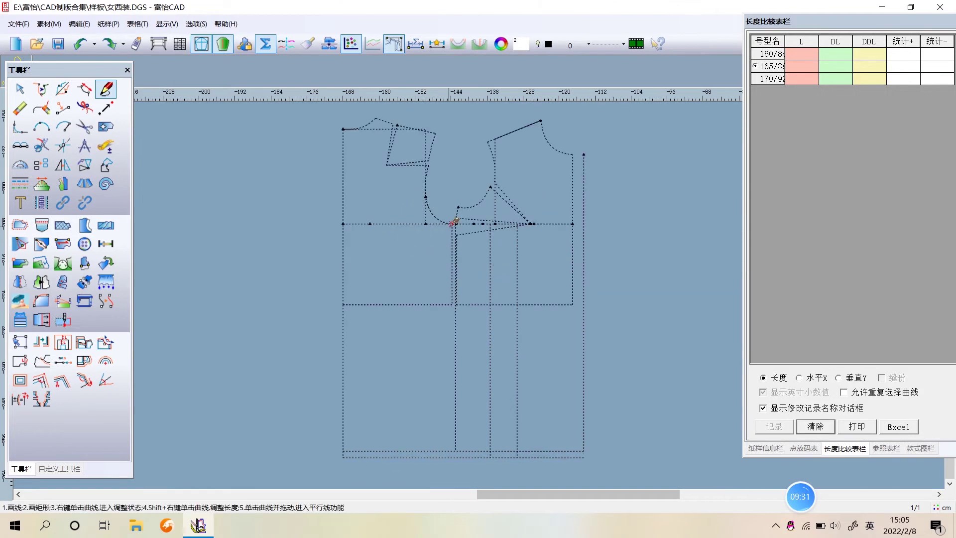
scroll(447, 243, "up", 5)
scroll(447, 243, "up", 5)
scroll(508, 230, "up", 4)
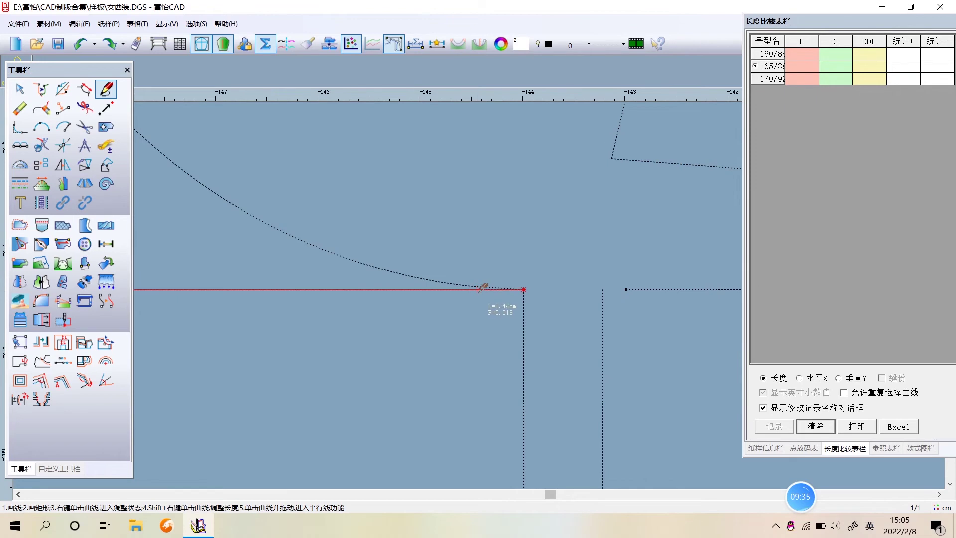
Step: Draw a short sloped line from a point 1 cm along the bust line, near the armhole
left_click(489, 287)
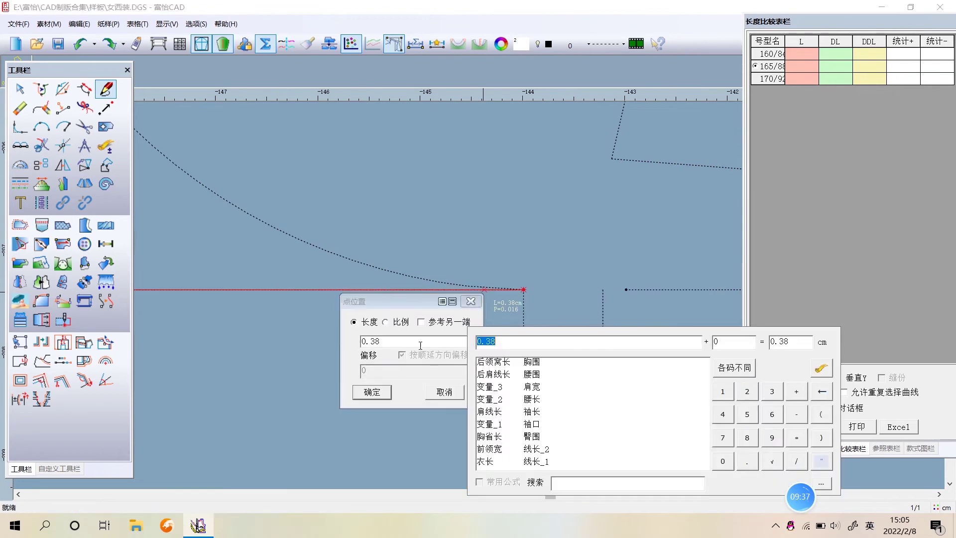
type("1. 25")
left_click(378, 394)
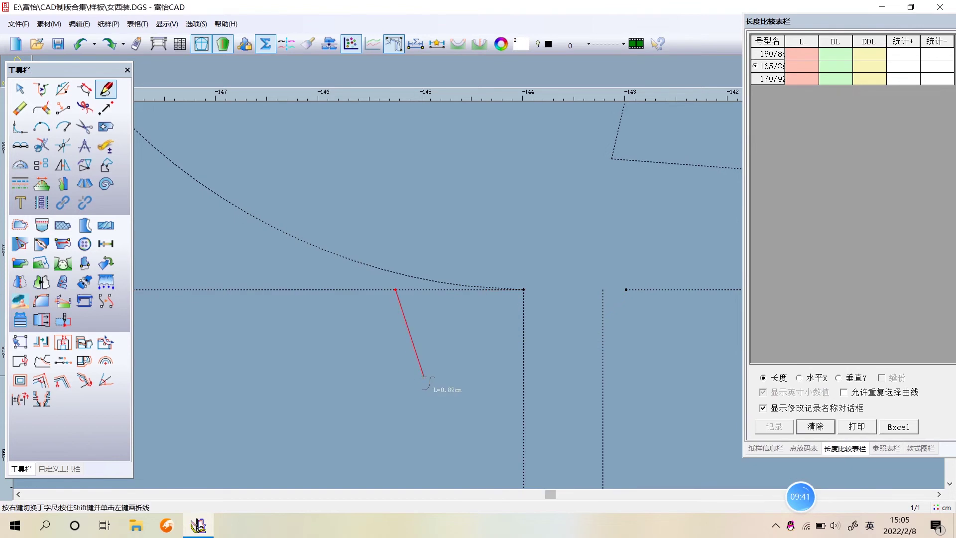
scroll(485, 278, "down", 5)
scroll(479, 320, "down", 3)
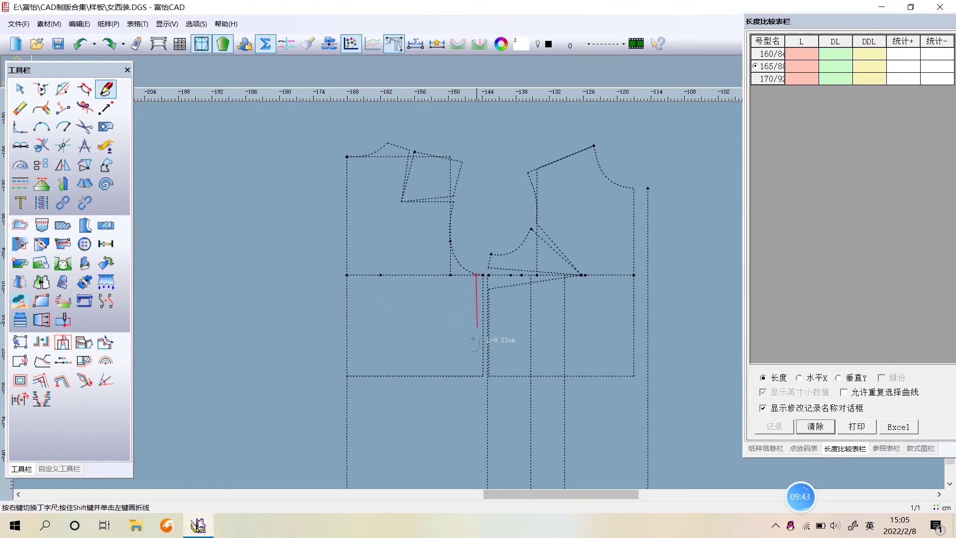
left_click(505, 366)
right_click(505, 367)
scroll(478, 249, "down", 3)
scroll(475, 299, "up", 4)
scroll(482, 267, "down", 3)
scroll(496, 226, "up", 4)
scroll(487, 260, "down", 2)
scroll(491, 276, "up", 2)
scroll(488, 279, "up", 1)
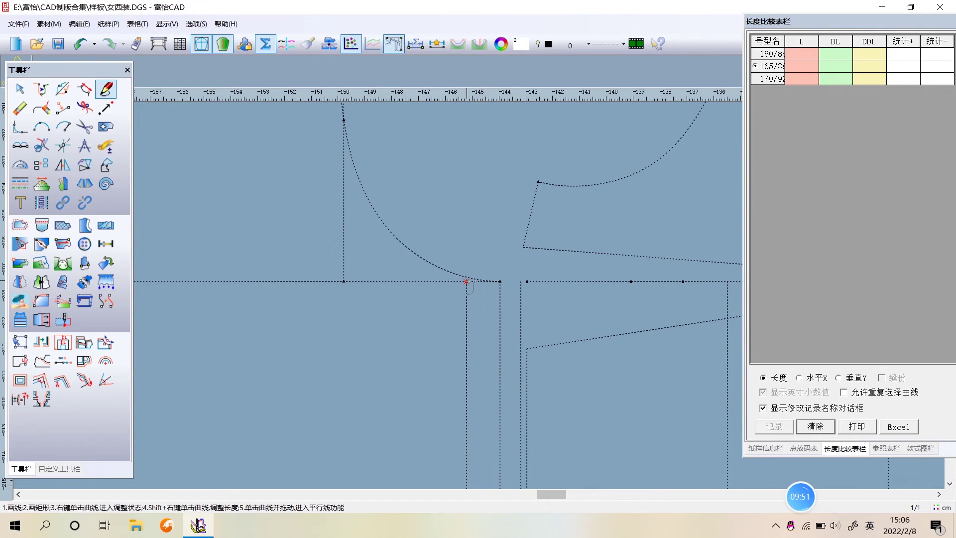
scroll(479, 283, "down", 1)
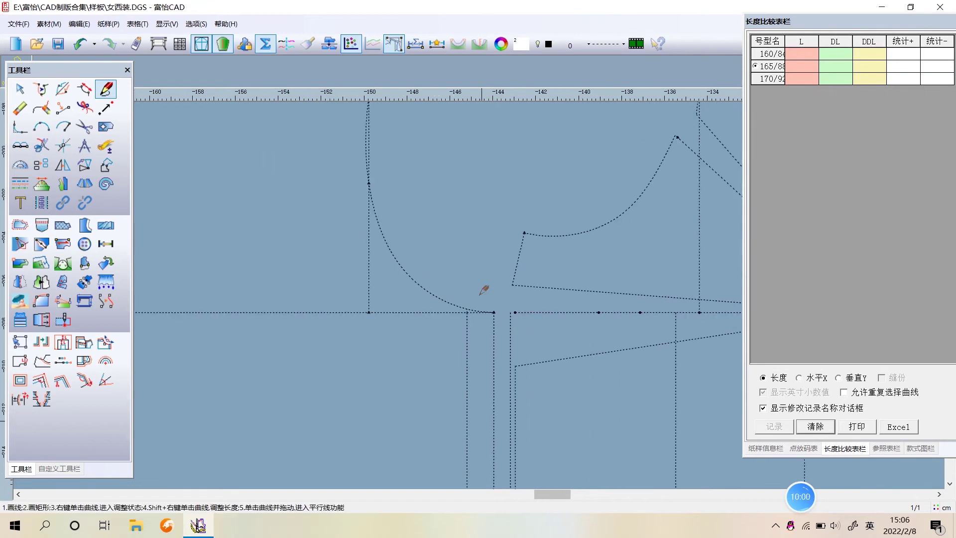
scroll(486, 373, "down", 1)
scroll(486, 344, "down", 2)
scroll(488, 338, "down", 1)
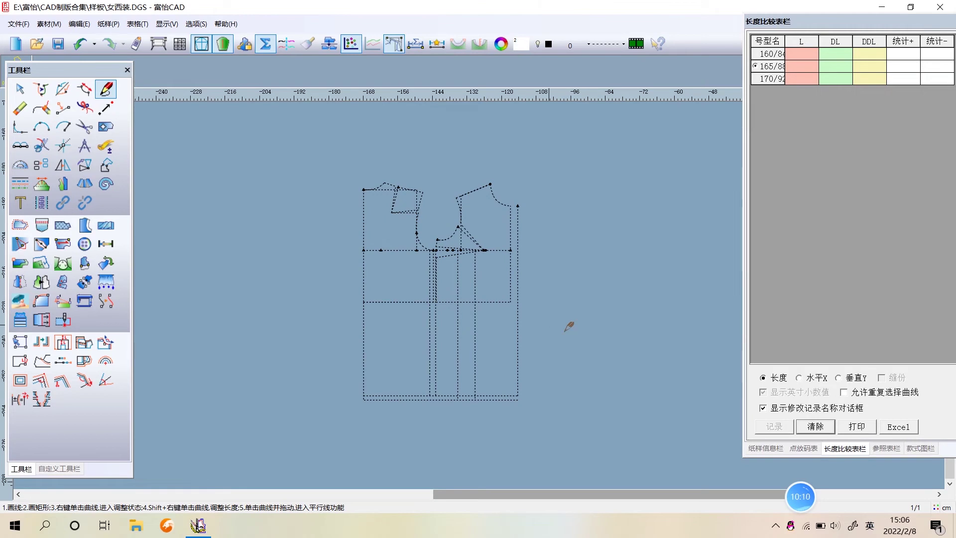
scroll(618, 429, "up", 2)
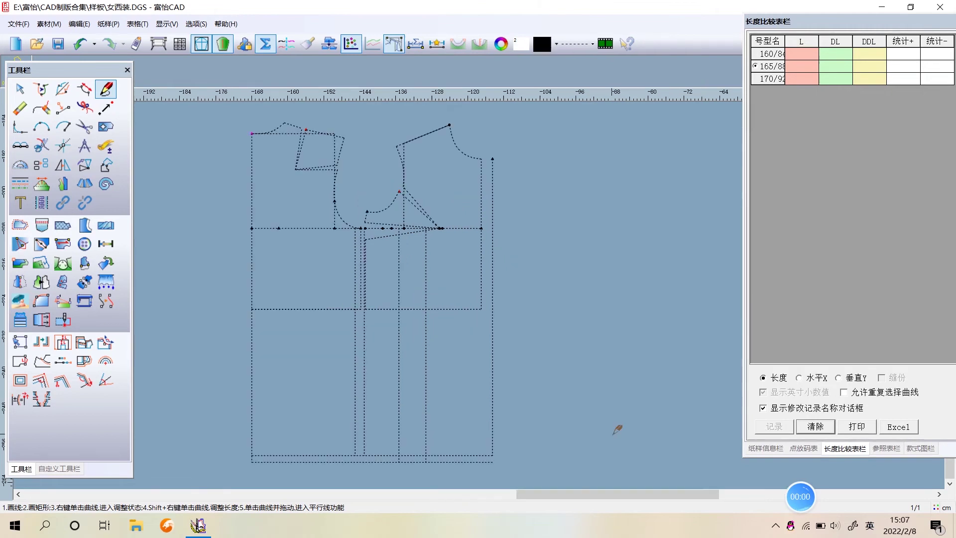
Step: Create a new layer named 1 in the layer settings
left_click(196, 24)
left_click(249, 64)
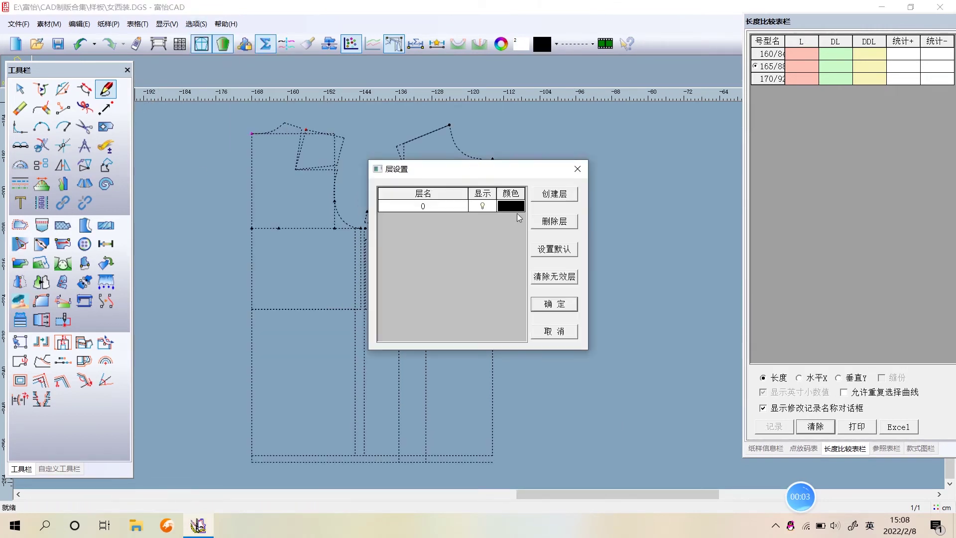
left_click(557, 202)
type("1")
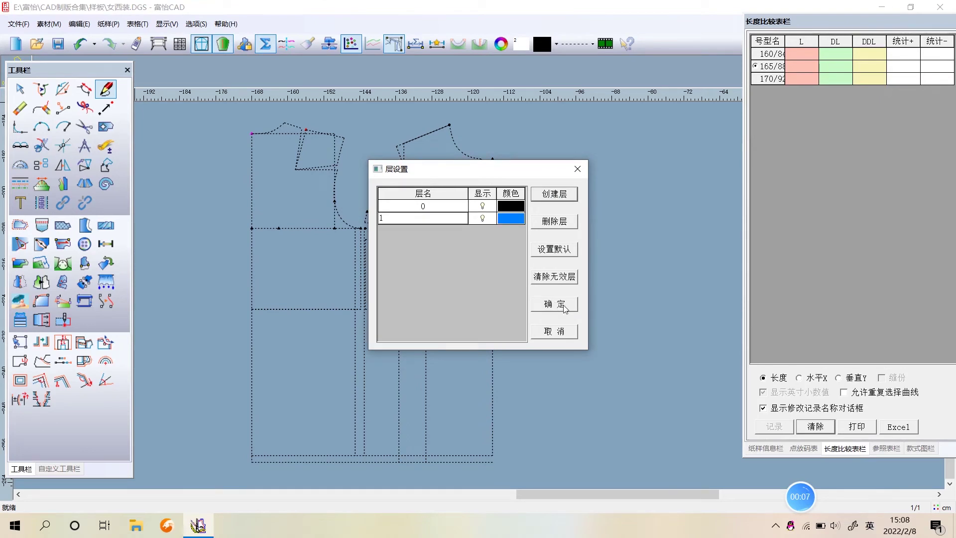
left_click(565, 311)
Step: Make layer 1 the current layer and switch to the solid line style
left_click(560, 50)
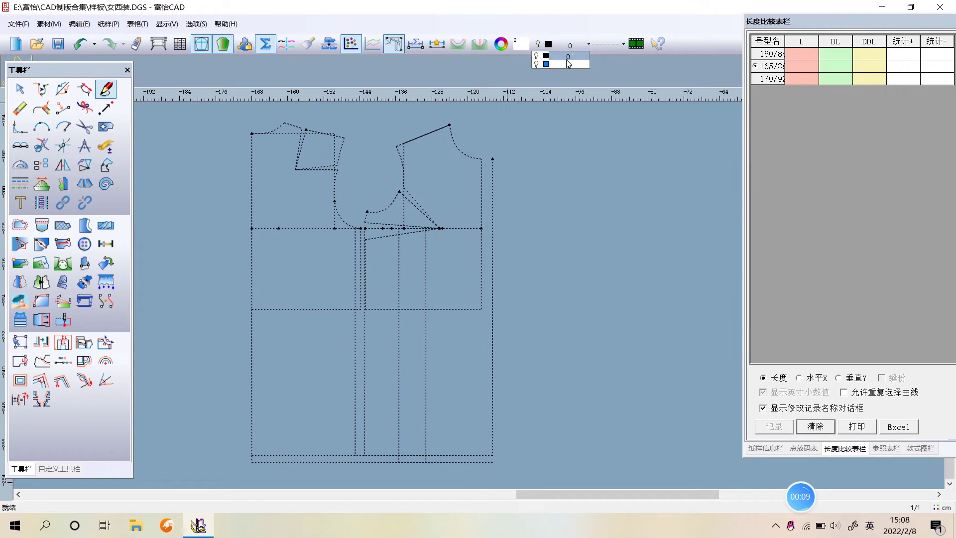
left_click(557, 63)
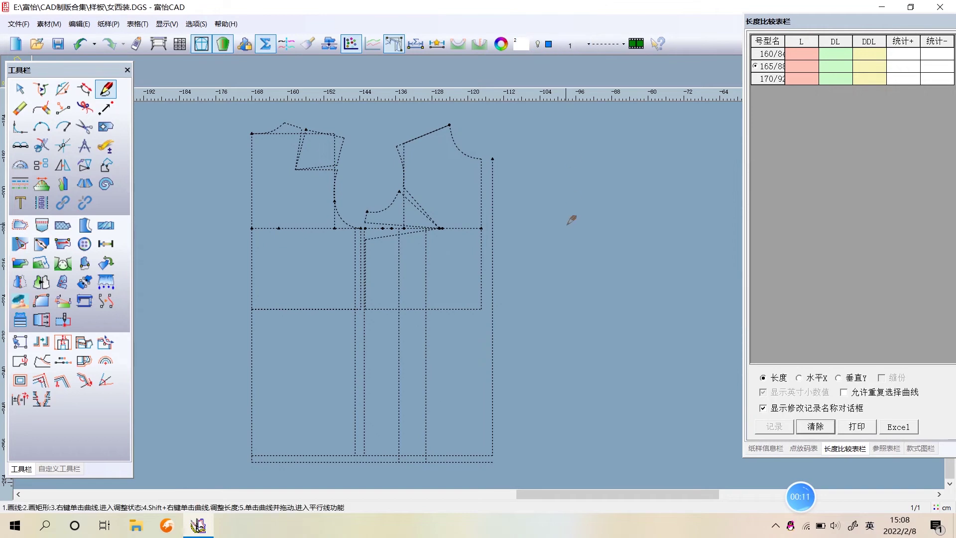
left_click(106, 165)
left_click(605, 43)
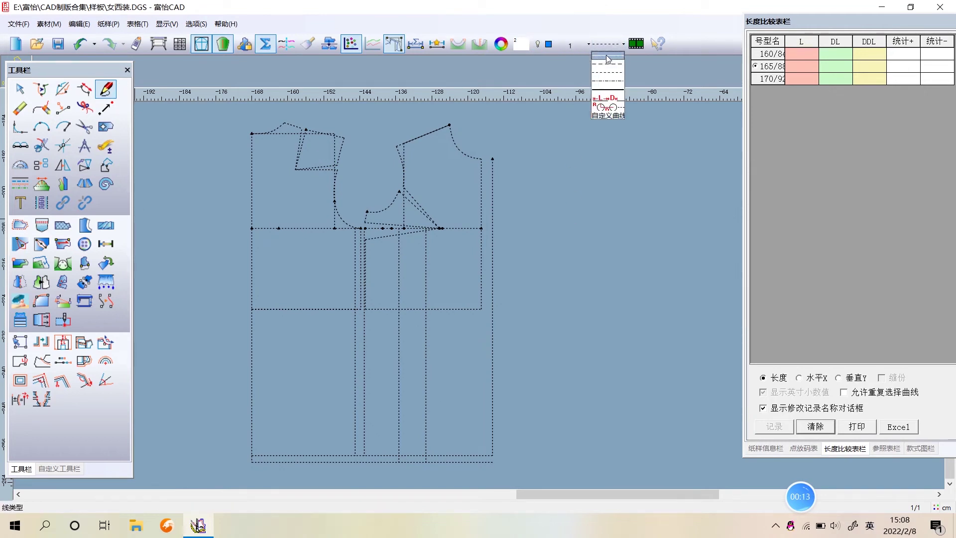
left_click(605, 56)
scroll(373, 317, "up", 2)
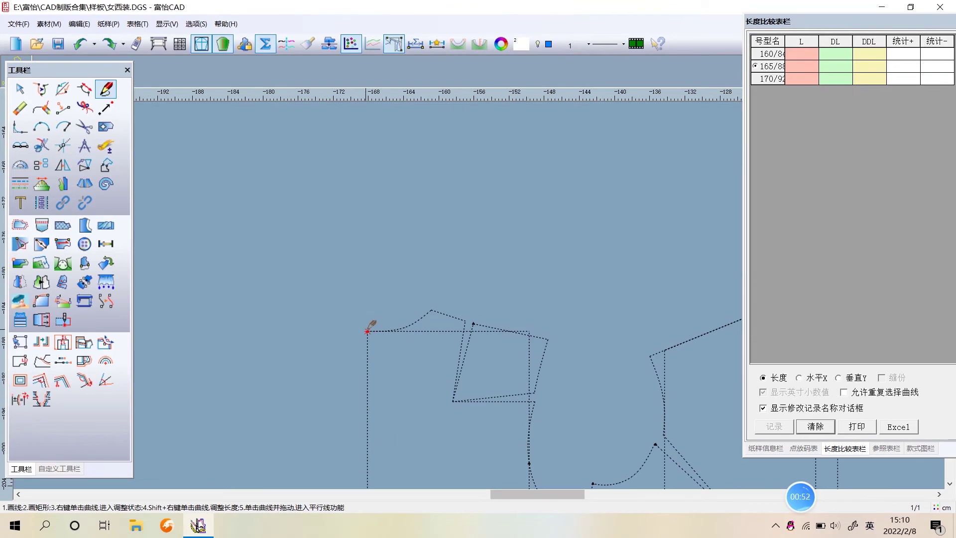
Step: Draw the back neckline with the neck point raised 0.4 and bend it into a curve
left_click(367, 330)
left_click(431, 309)
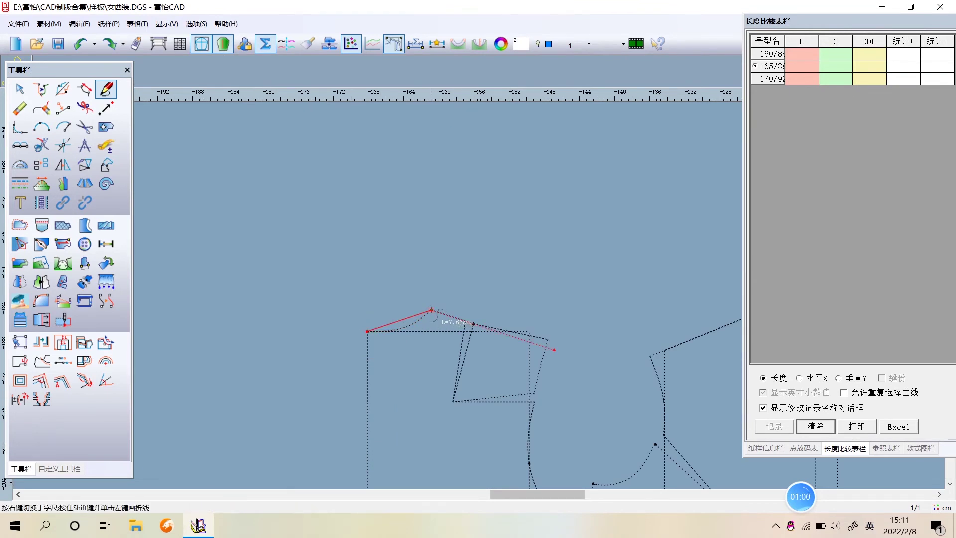
key("Return")
left_click(496, 268)
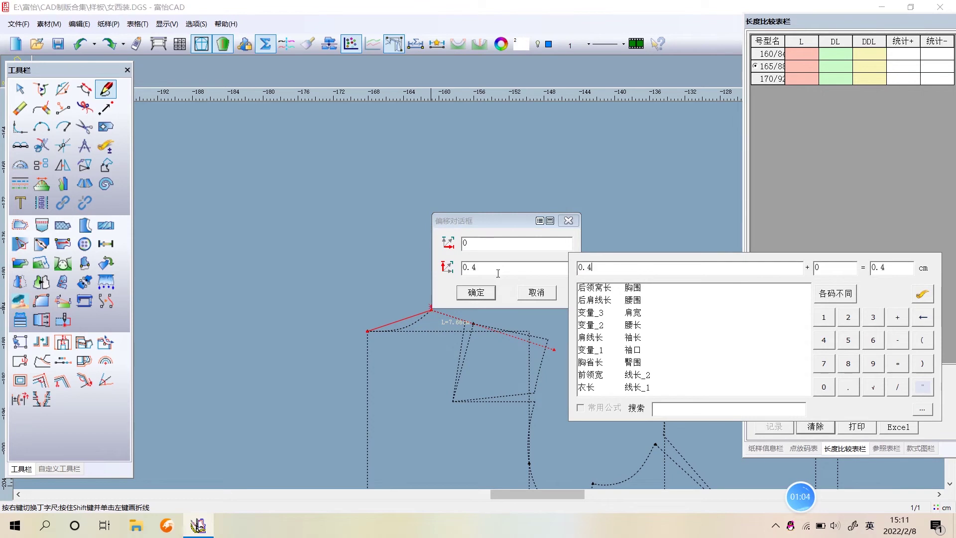
left_click(481, 294)
right_click(468, 257)
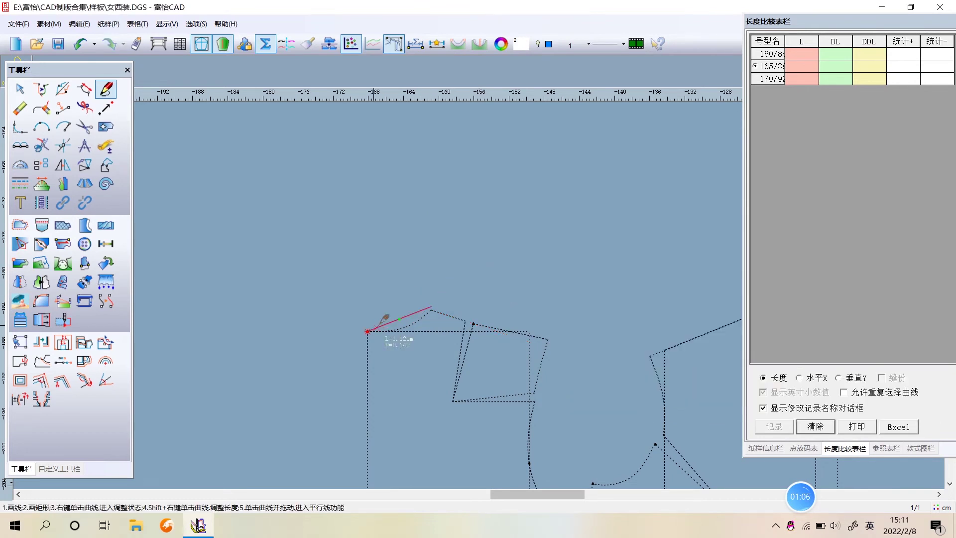
key("a")
left_click(404, 328)
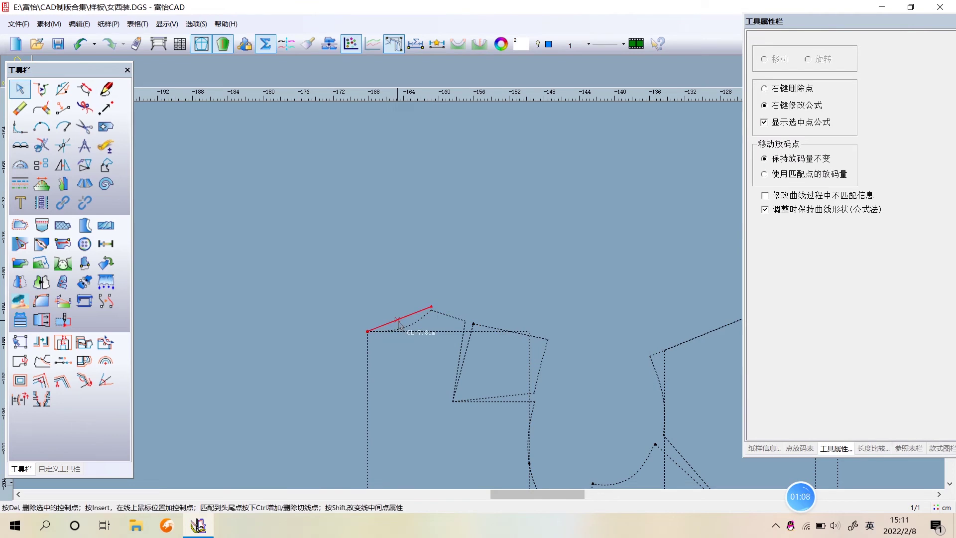
scroll(403, 330, "up", 3)
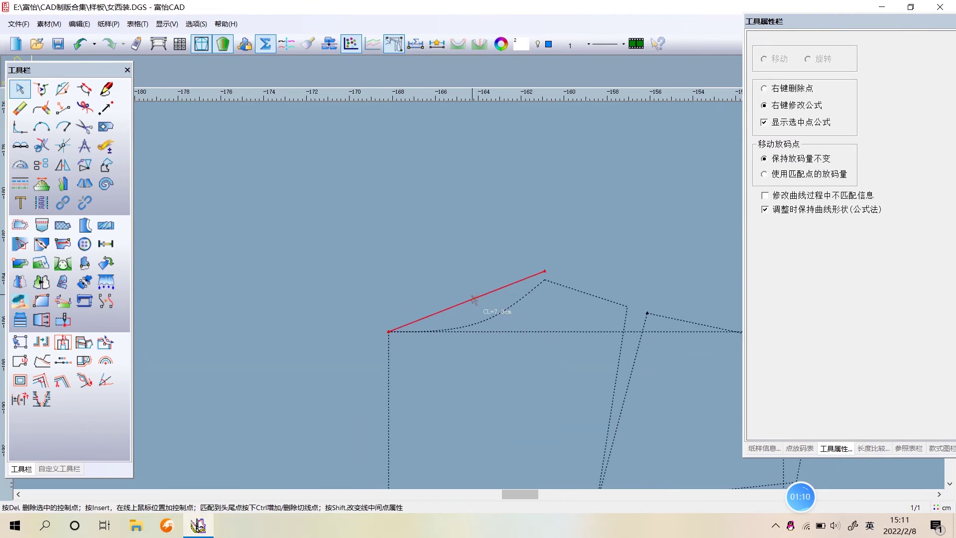
left_click(472, 298)
Step: Draw the back shoulder line ending 1.2 above the old shoulder point
key("f")
scroll(475, 326, "down", 1)
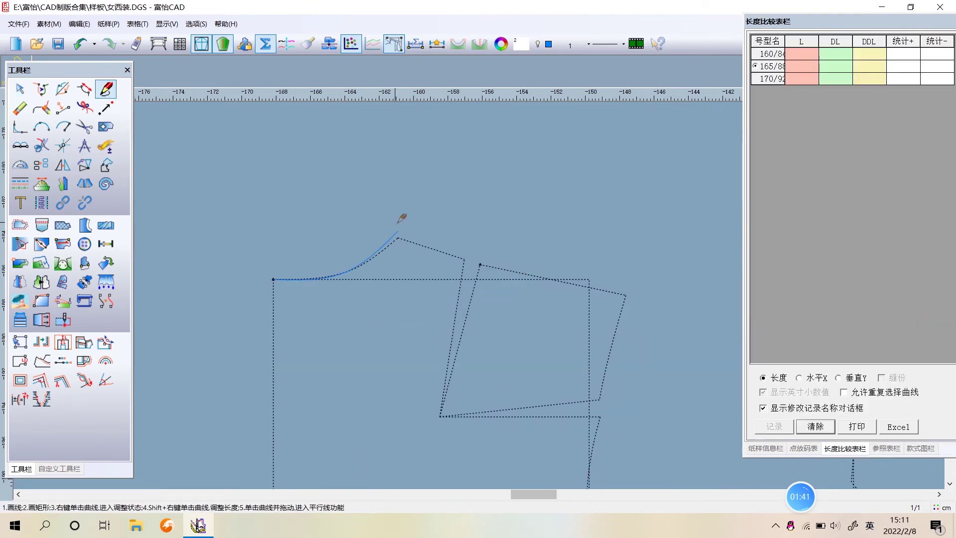
left_click(397, 231)
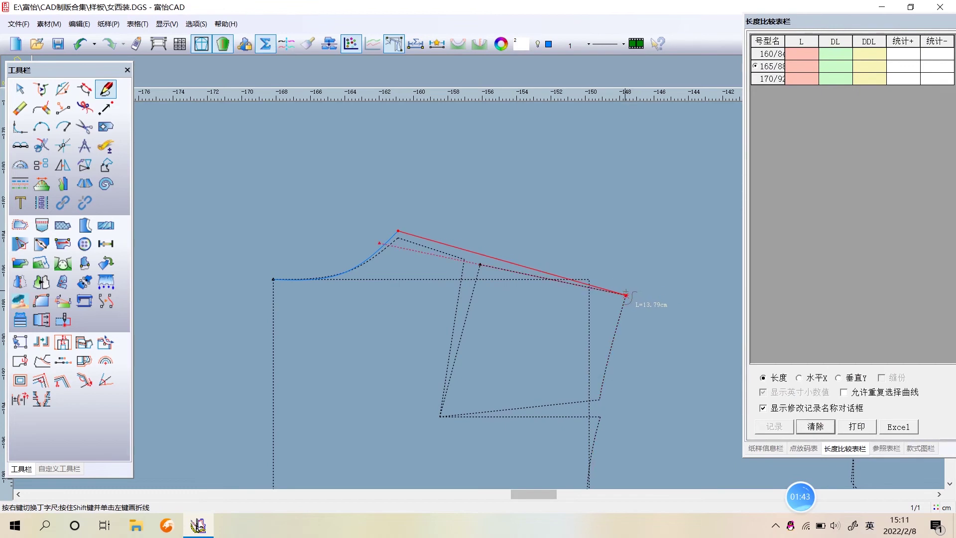
left_click(626, 295)
left_click(573, 323)
type("1")
key("BackSpace")
type(".2")
left_click(500, 374)
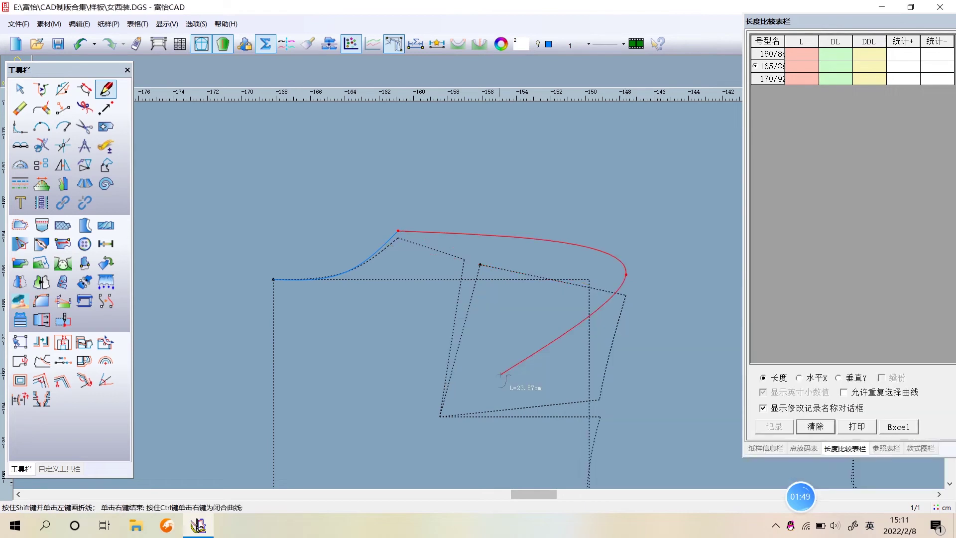
scroll(482, 228, "up", 1)
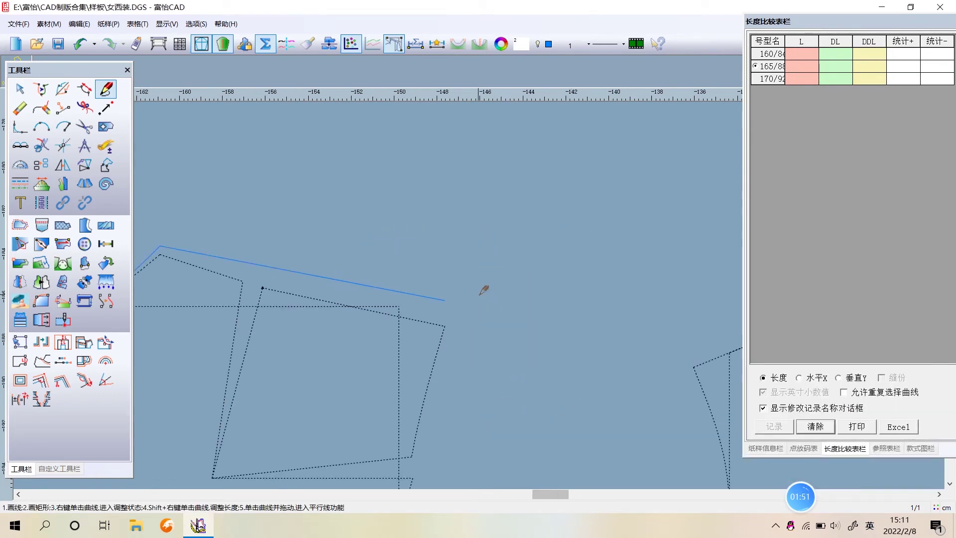
scroll(476, 246, "down", 4)
scroll(439, 271, "up", 2)
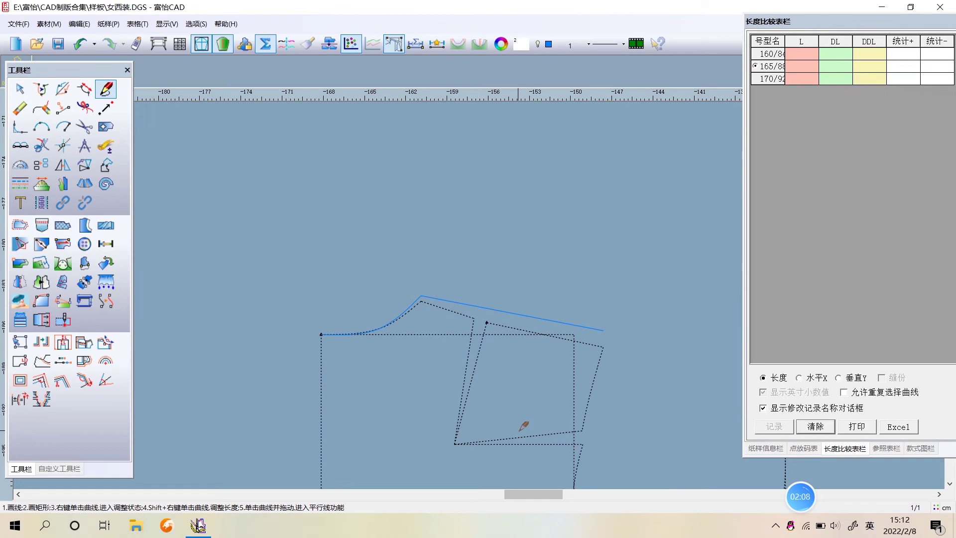
Step: Reposition the shoulder end horizontally at 肩宽/2 from the centre back neck point
left_click(63, 204)
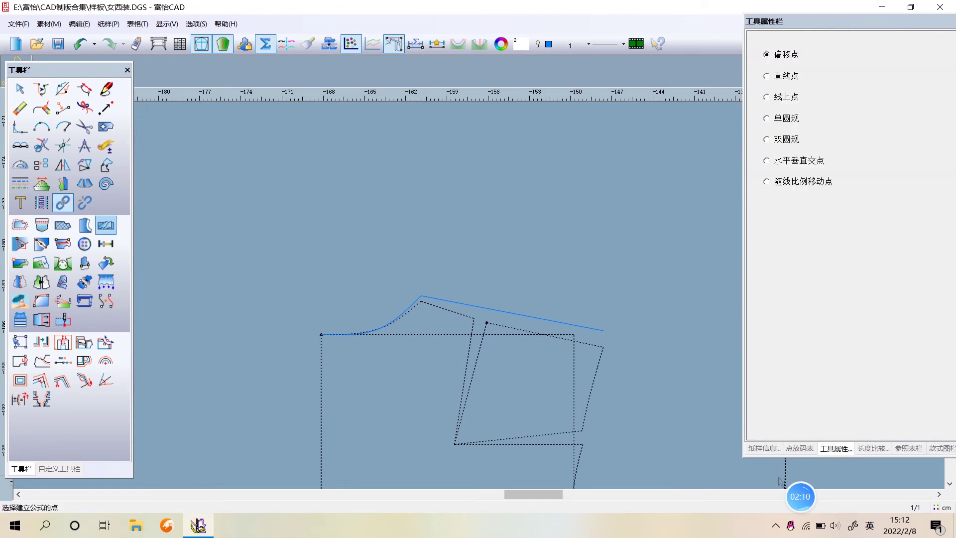
left_click(603, 331)
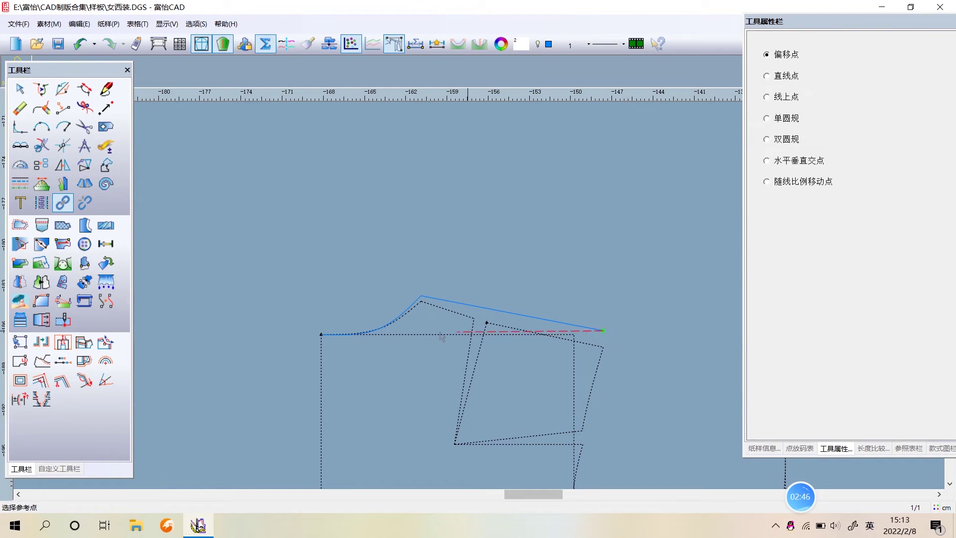
left_click(321, 335)
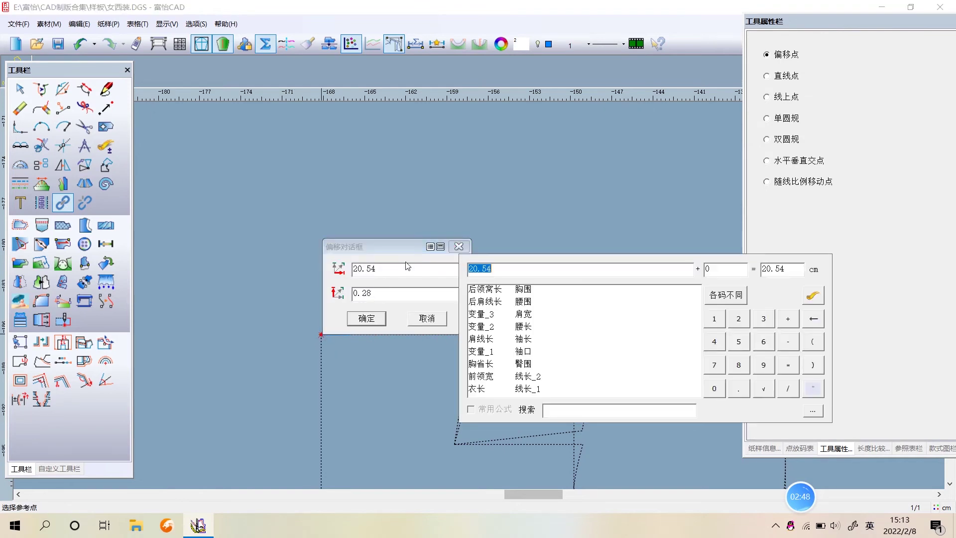
double_click(526, 315)
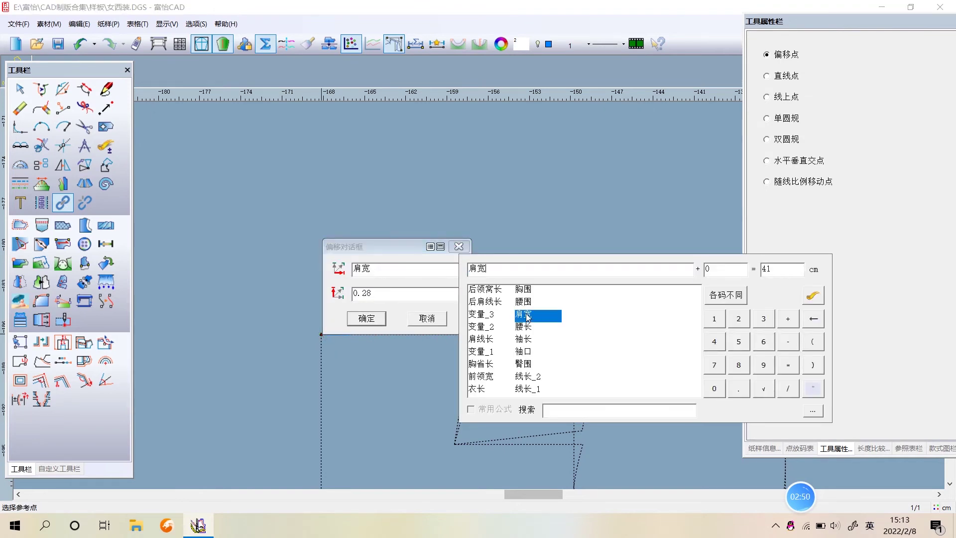
type("/2+0. 3")
left_click(381, 320)
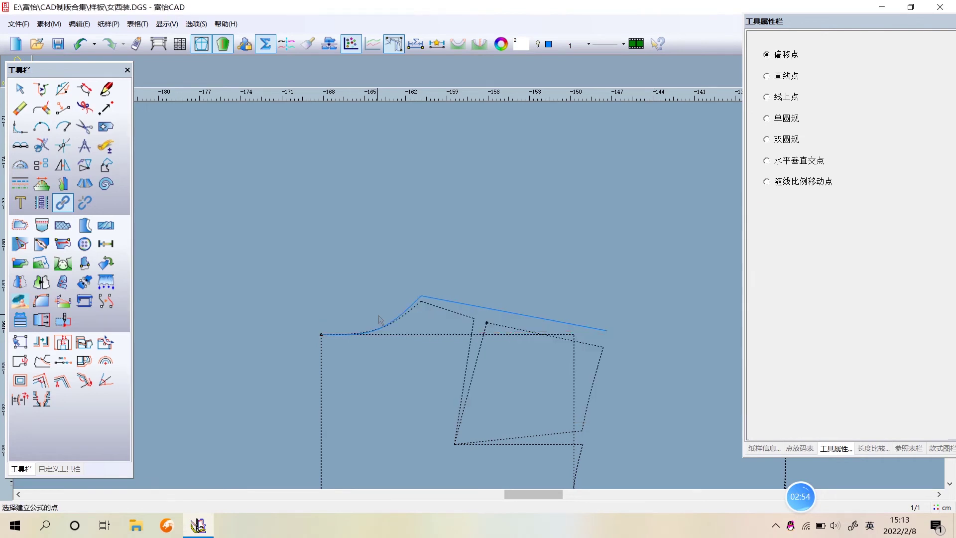
left_click(112, 92)
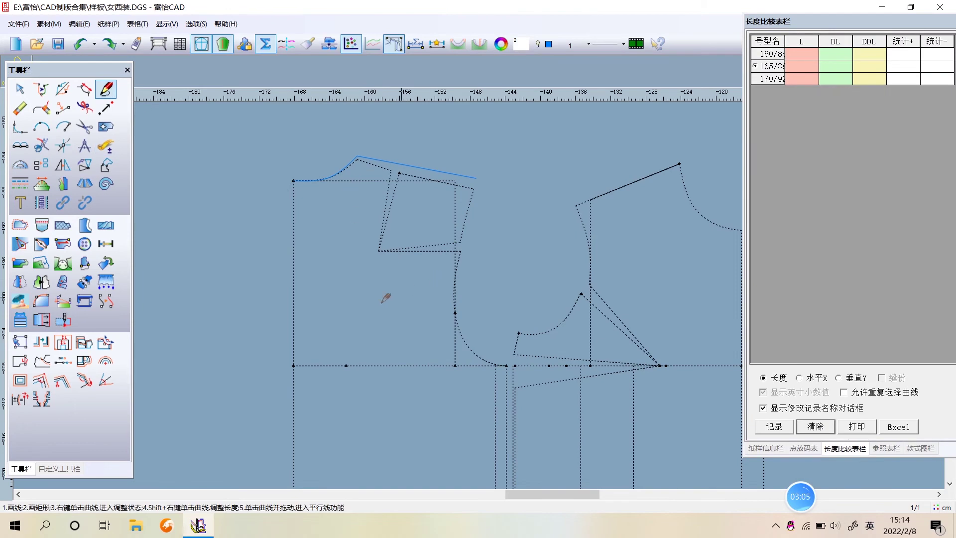
Step: Start the back centre seam at the neck corner, 1 in at the chest and 1.6 at the waist
left_click(293, 181)
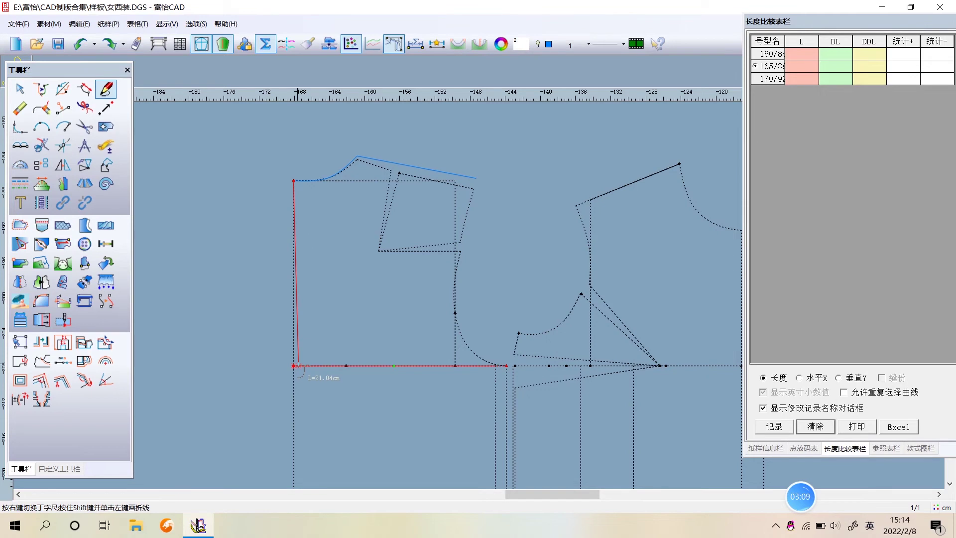
left_click(298, 366)
type("1")
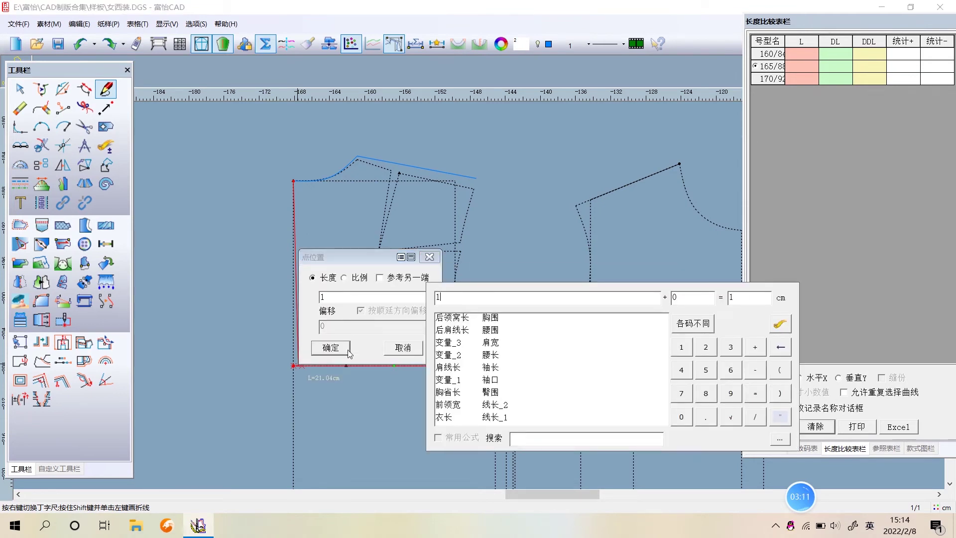
left_click(349, 346)
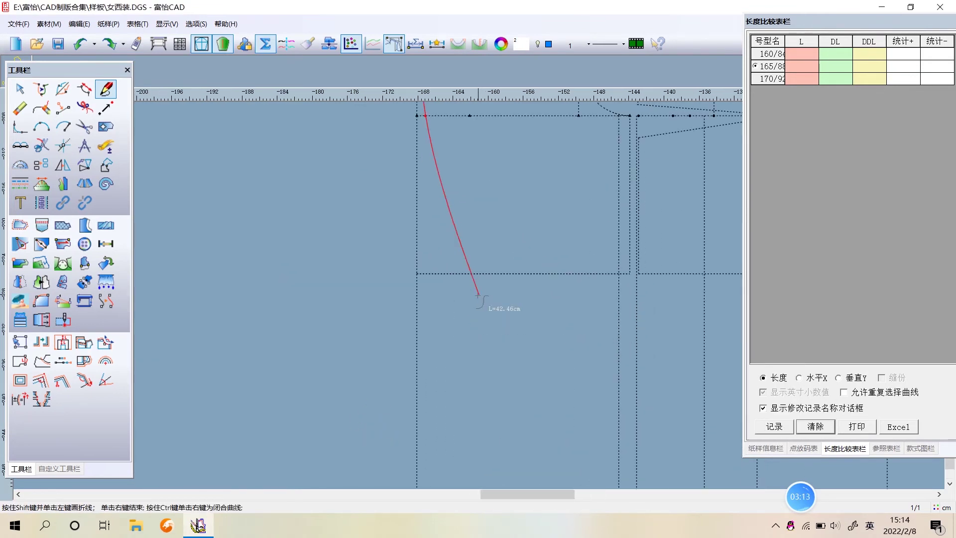
left_click(429, 273)
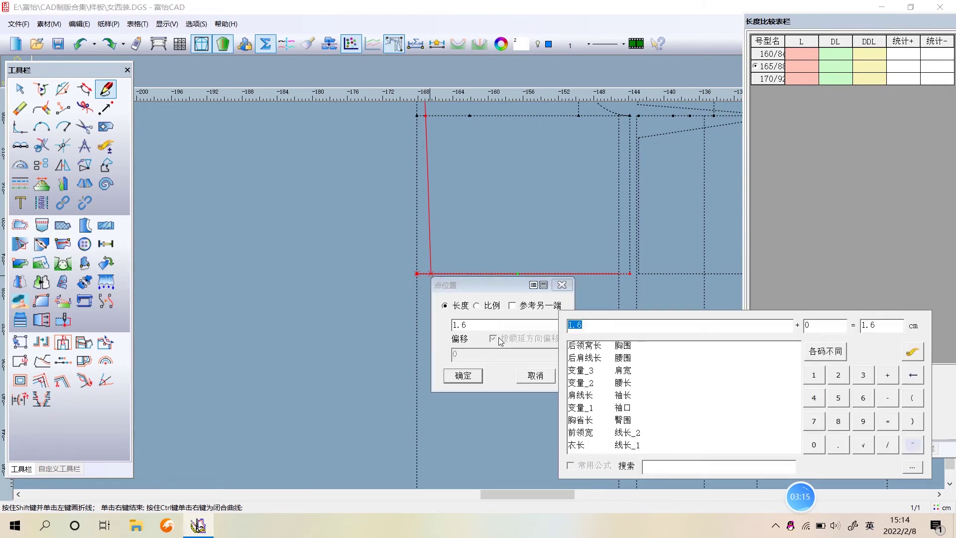
left_click(477, 381)
Step: End the back centre seam 2 in on the hem line
scroll(477, 382, "down", 2)
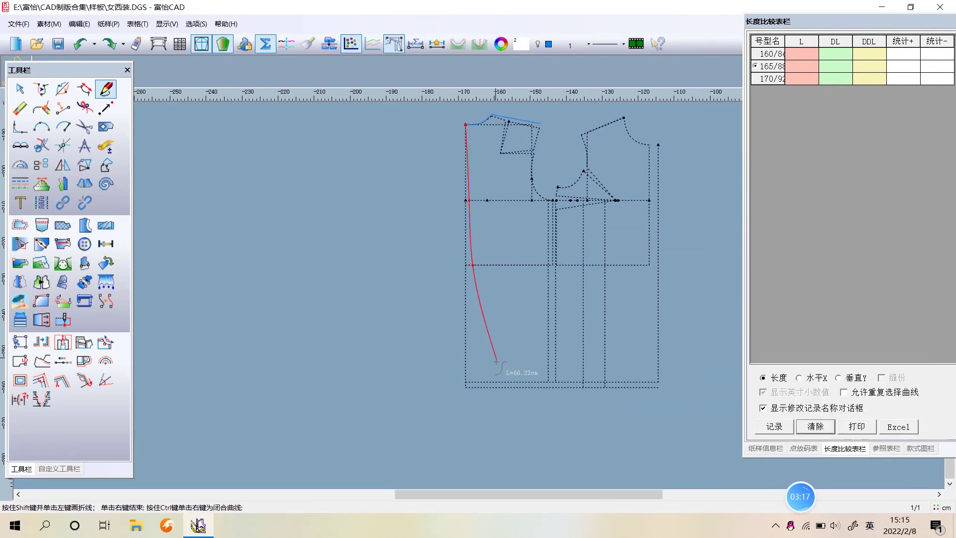
scroll(479, 382, "up", 2)
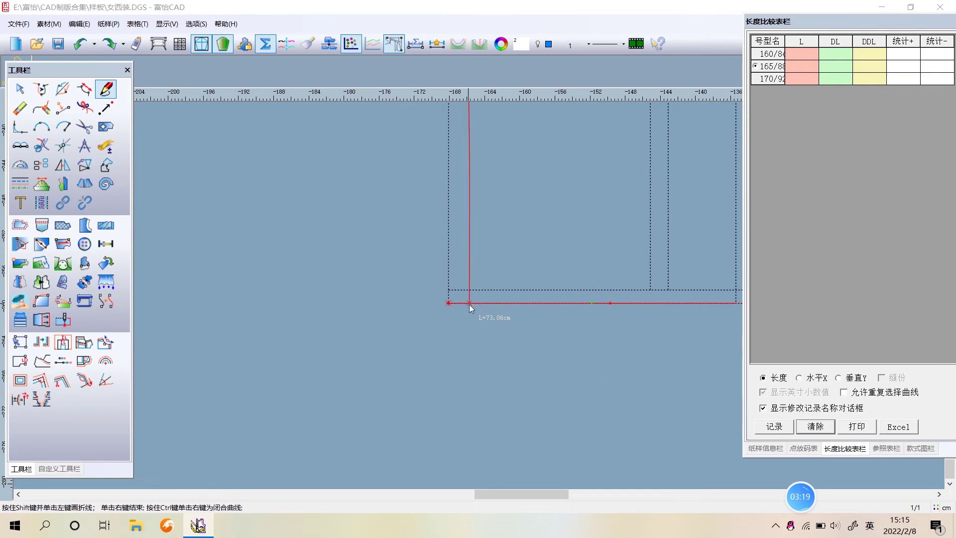
left_click(469, 302)
type("2")
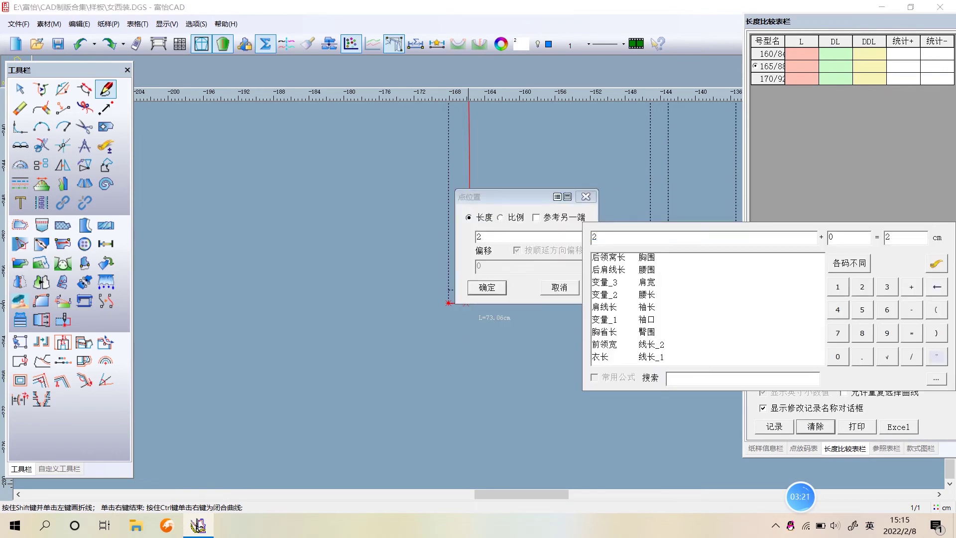
left_click(497, 287)
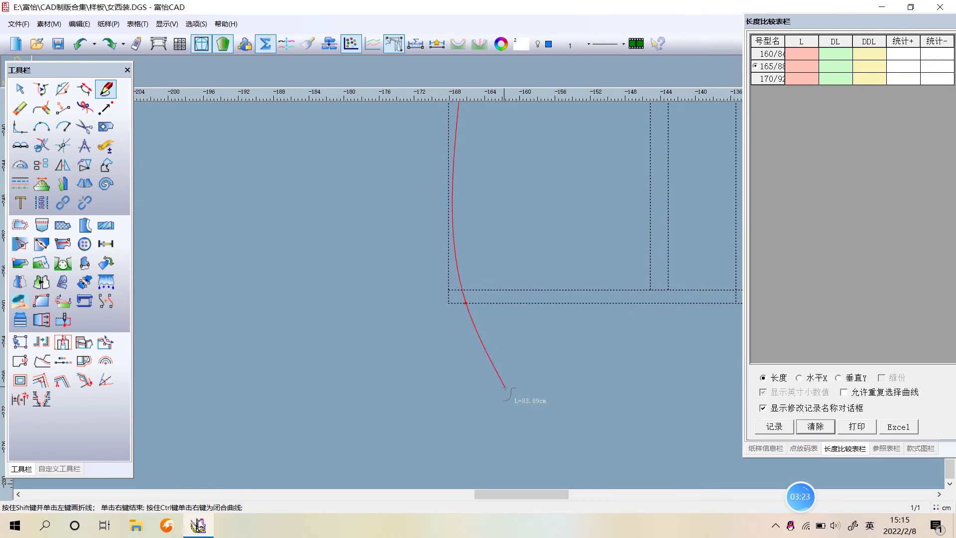
right_click(512, 393)
scroll(498, 323, "down", 2)
scroll(471, 209, "up", 1)
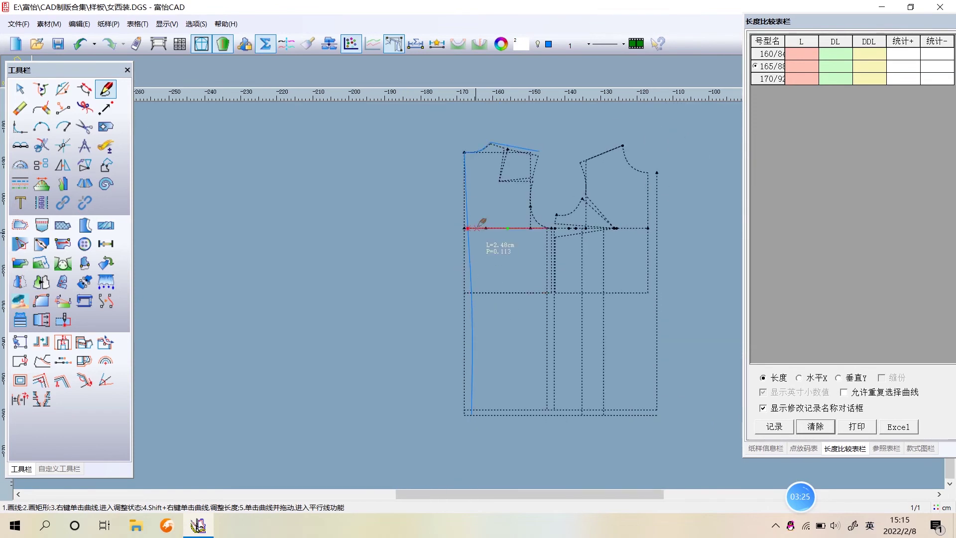
scroll(489, 271, "up", 1)
Step: Bend the long centre-back line into a slight curve with the adjust tool
right_click(448, 271)
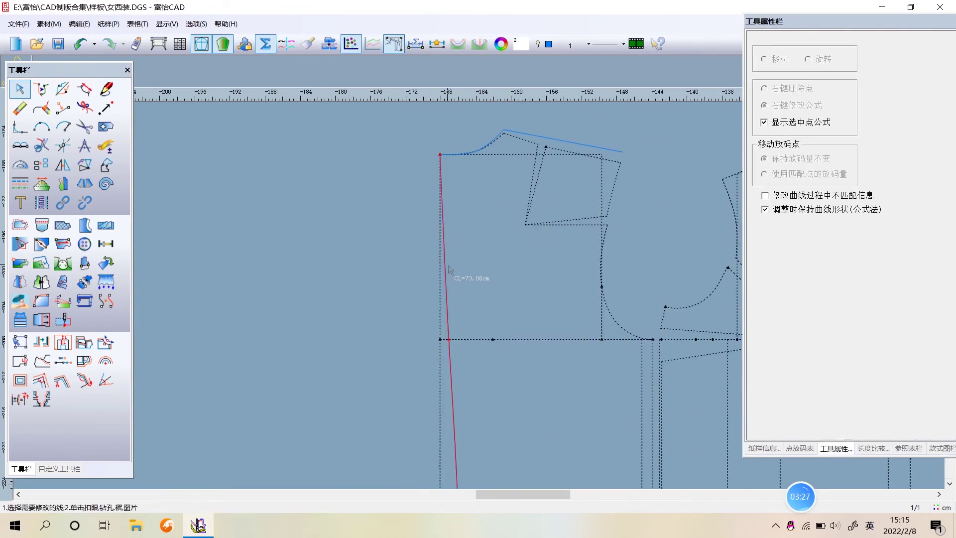
left_click(445, 238)
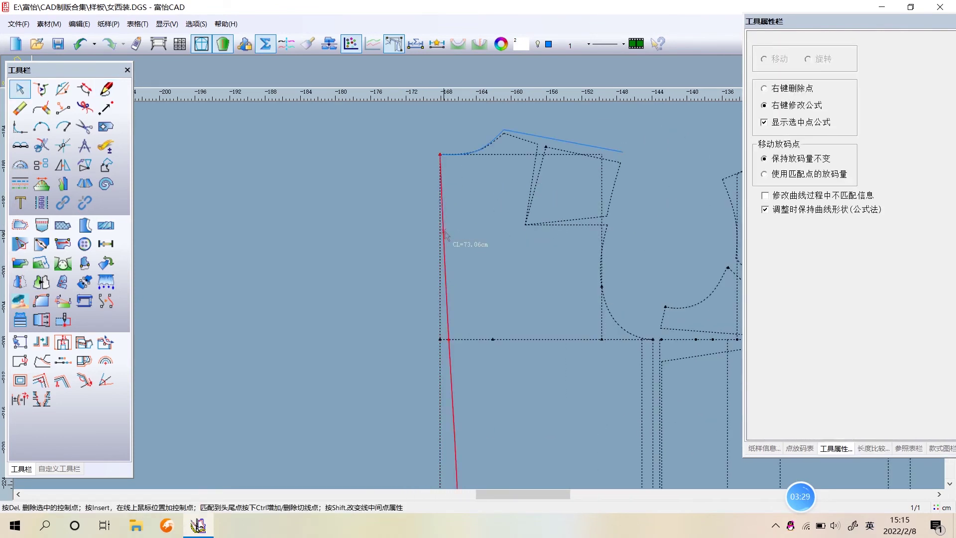
scroll(444, 235, "up", 1)
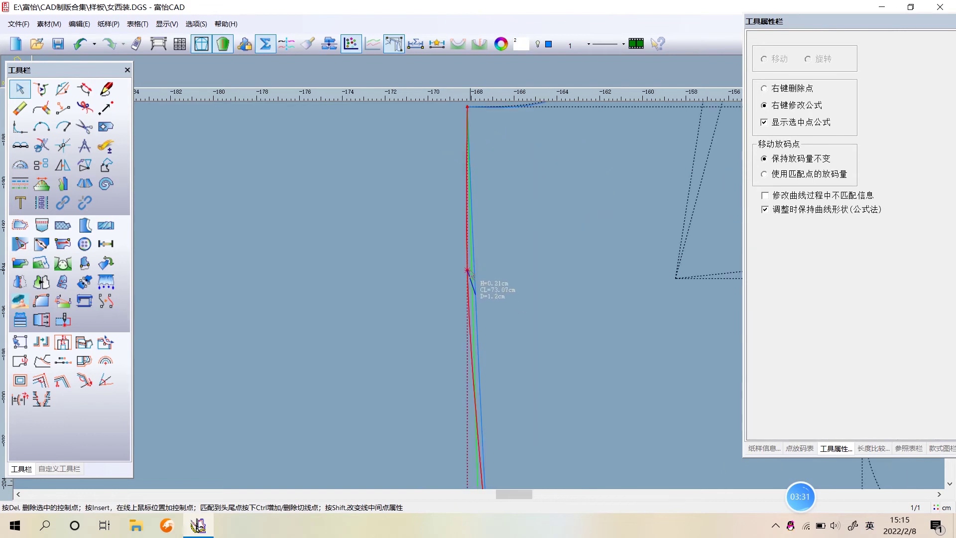
scroll(475, 312, "up", 1)
right_click(375, 392)
scroll(455, 461, "up", 2)
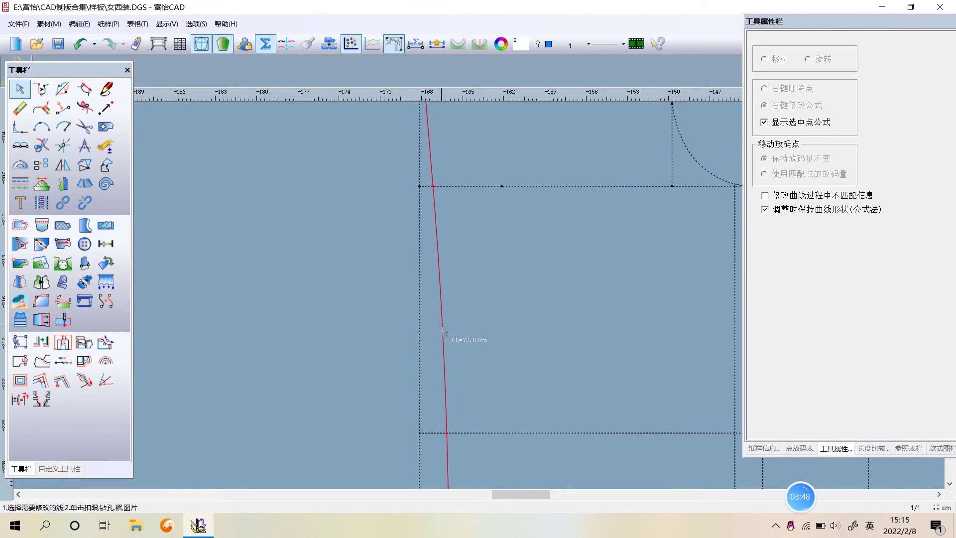
left_click(443, 331)
left_click(446, 361)
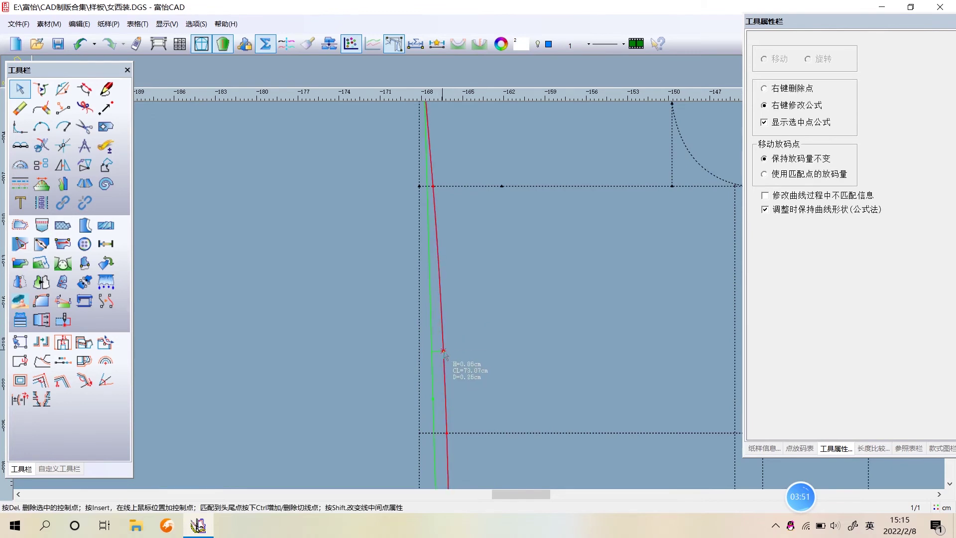
left_click(443, 304)
Step: Refine the centre-back curve and check its length, about 73.07 cm
scroll(443, 304, "down", 3)
scroll(442, 273, "up", 2)
left_click(442, 244)
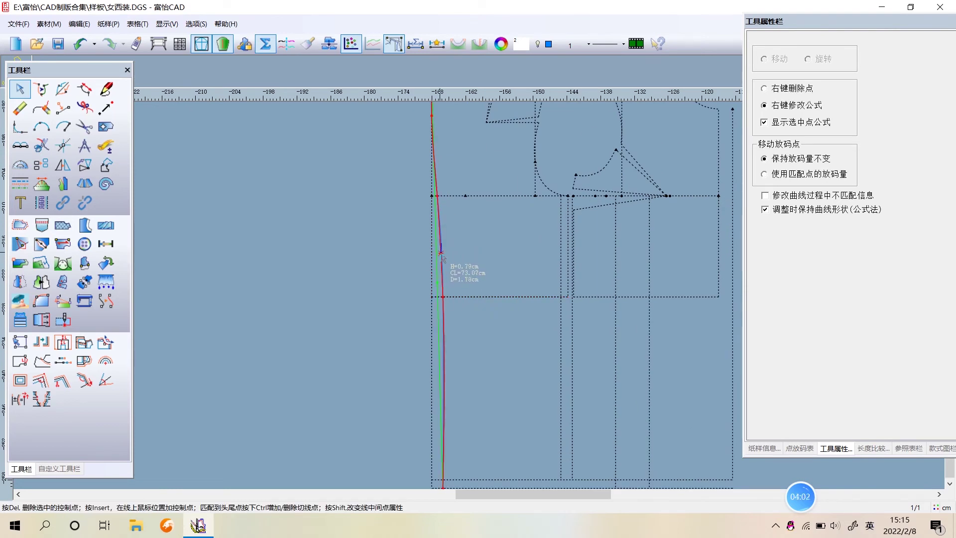
left_click(441, 253)
scroll(473, 251, "up", 2)
left_click(493, 294)
scroll(480, 298, "up", 1)
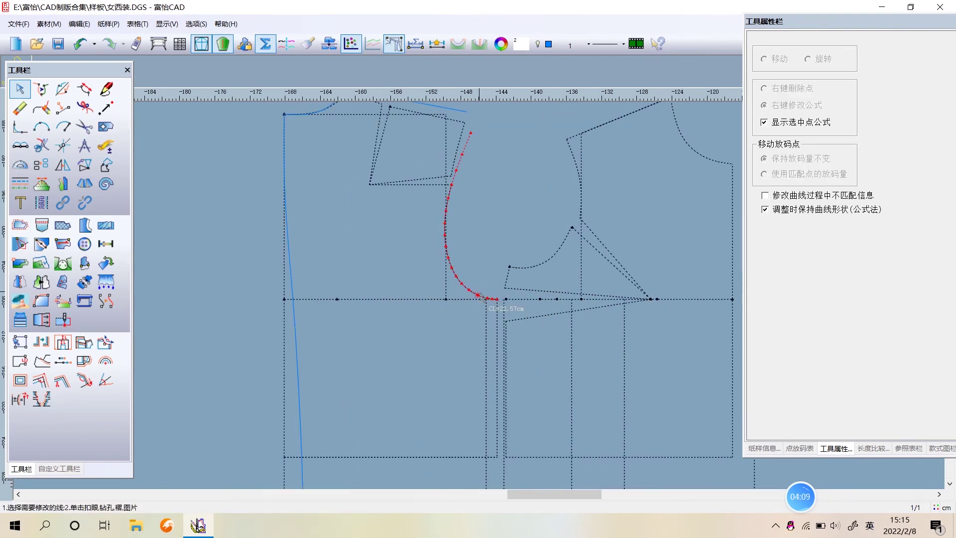
left_click(105, 88)
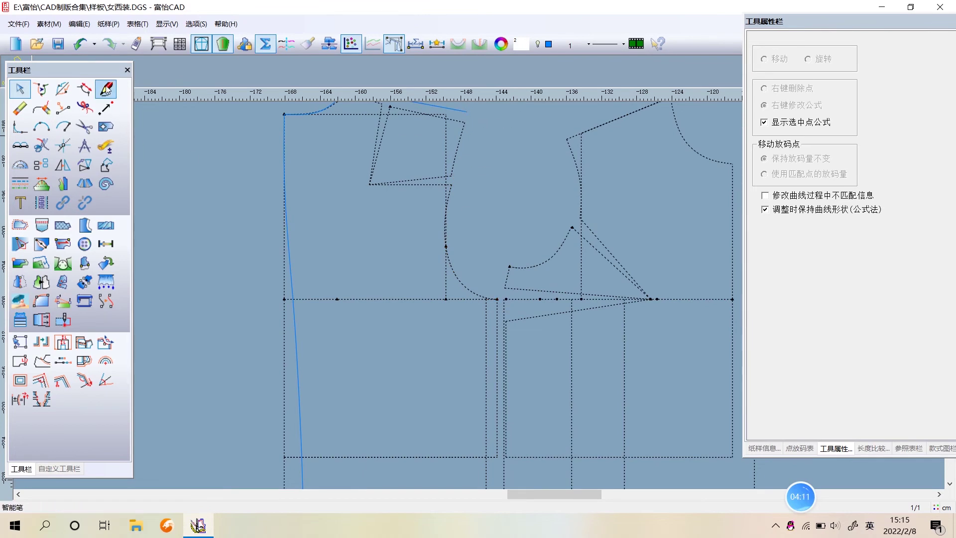
scroll(438, 175, "up", 2)
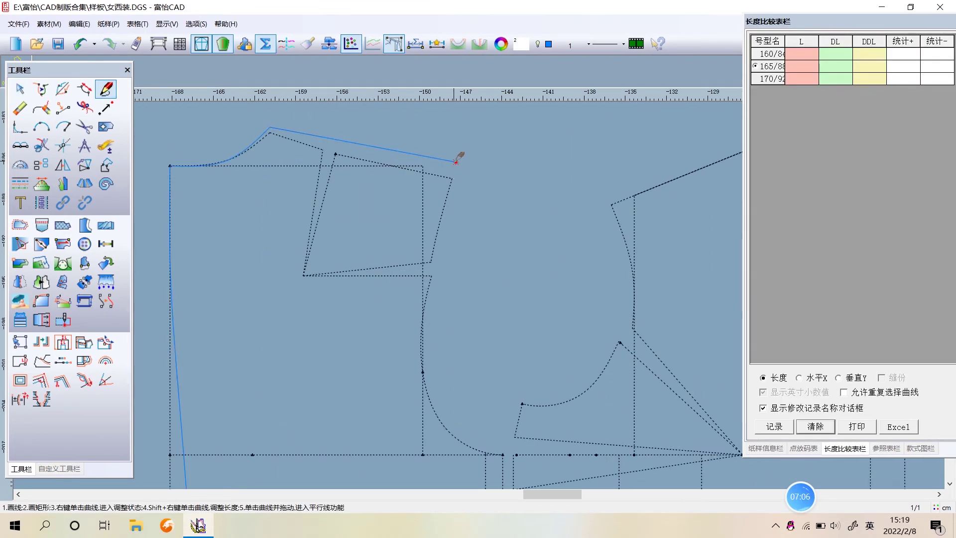
Step: Draw a straight back armhole line from the shoulder tip down to the chest line
left_click(456, 162)
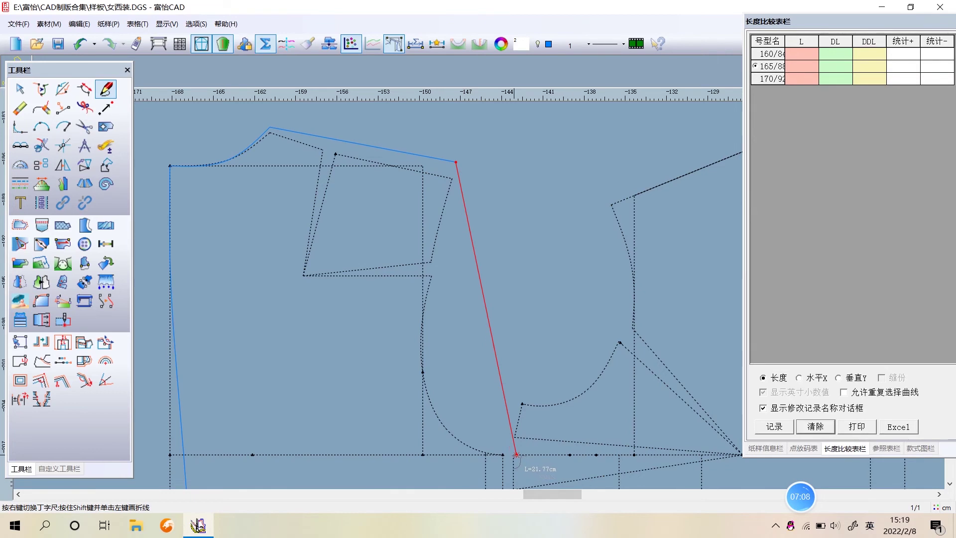
scroll(516, 454, "up", 1)
scroll(484, 296, "down", 1)
scroll(484, 295, "up", 1)
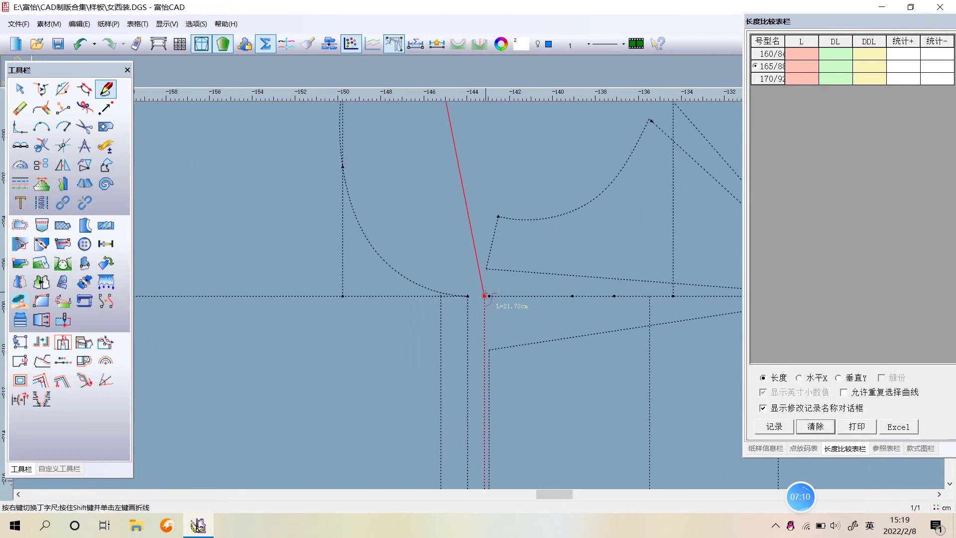
left_click(484, 296)
right_click(490, 135)
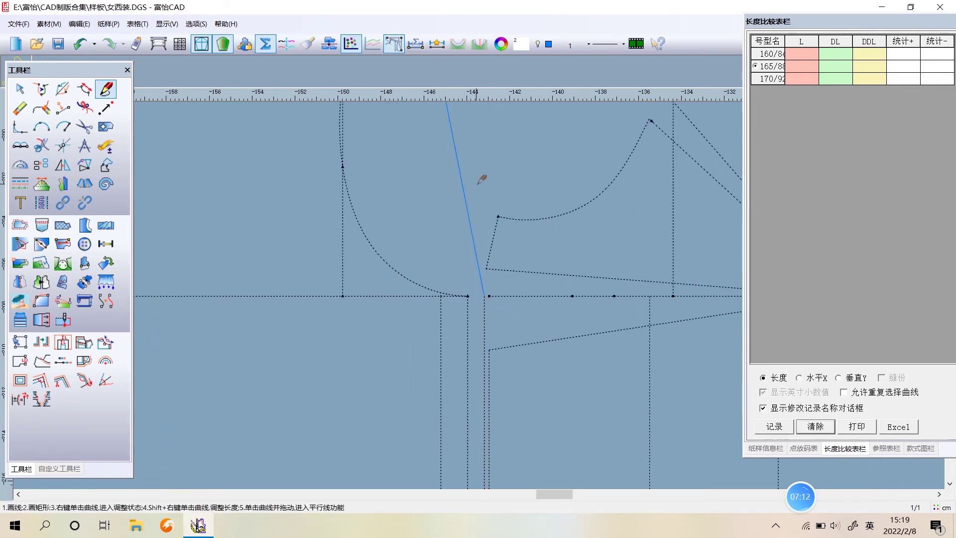
Step: Bend the armhole line into a smooth curve blending into the chest line
key("a")
left_click(473, 179)
scroll(474, 234, "down", 2)
scroll(473, 287, "down", 2)
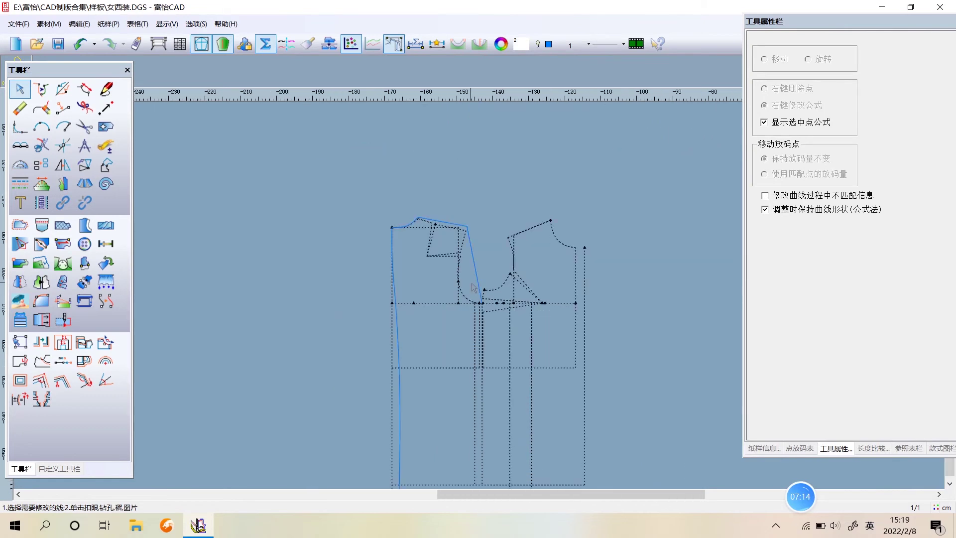
left_click(478, 283)
left_click_drag(477, 284, 480, 305)
scroll(480, 305, "up", 2)
scroll(480, 307, "up", 1)
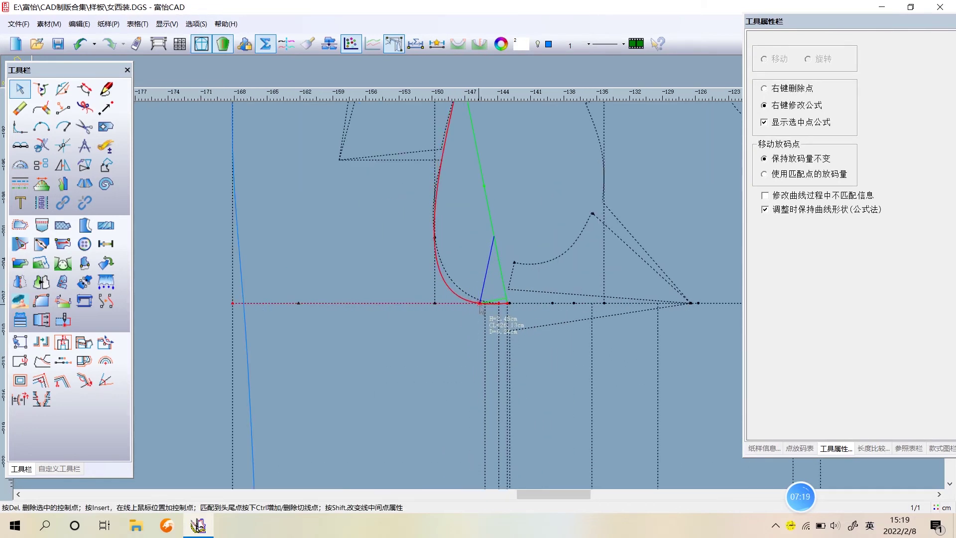
left_click_drag(475, 379, 474, 378)
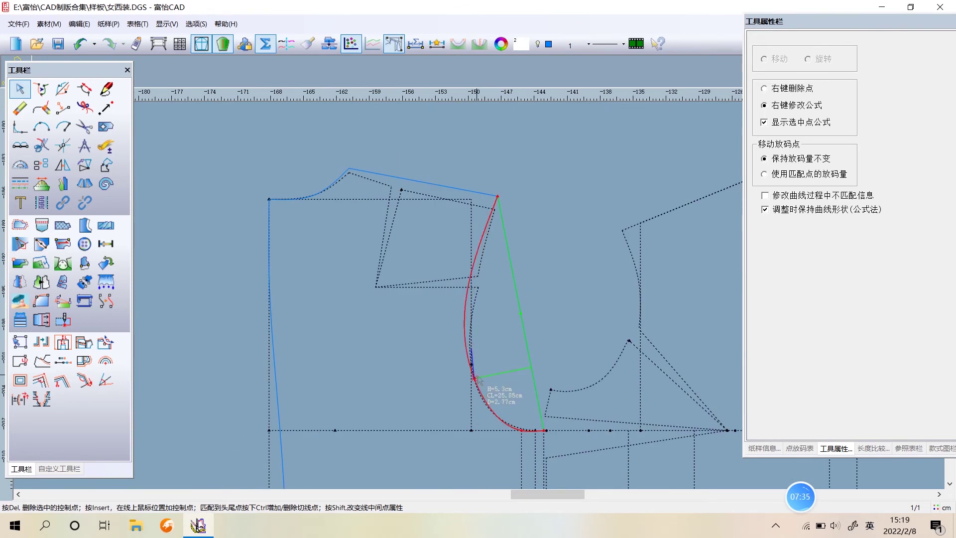
left_click_drag(468, 288, 477, 277)
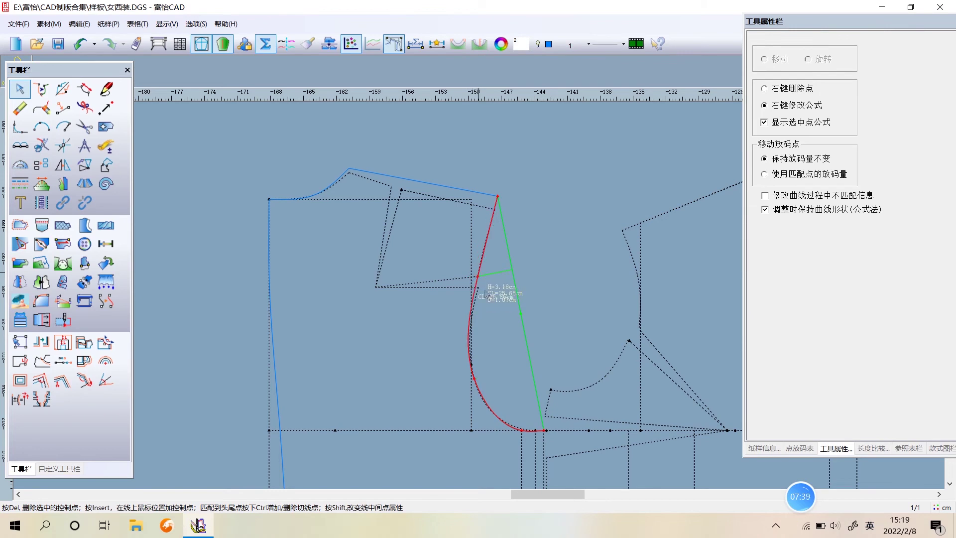
mouse_move(474, 377)
left_mouse_down()
mouse_move(481, 366)
mouse_move(479, 376)
left_mouse_up()
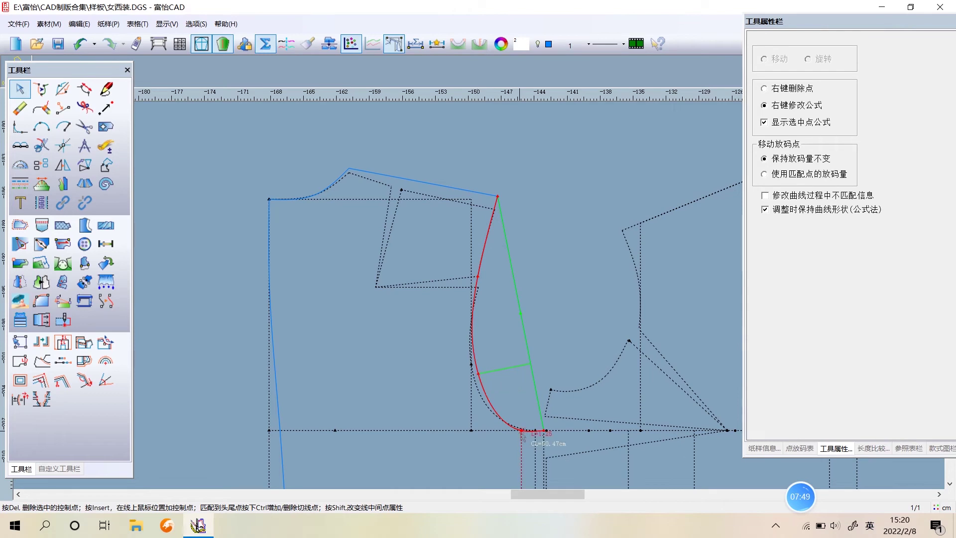
scroll(522, 432, "up", 2)
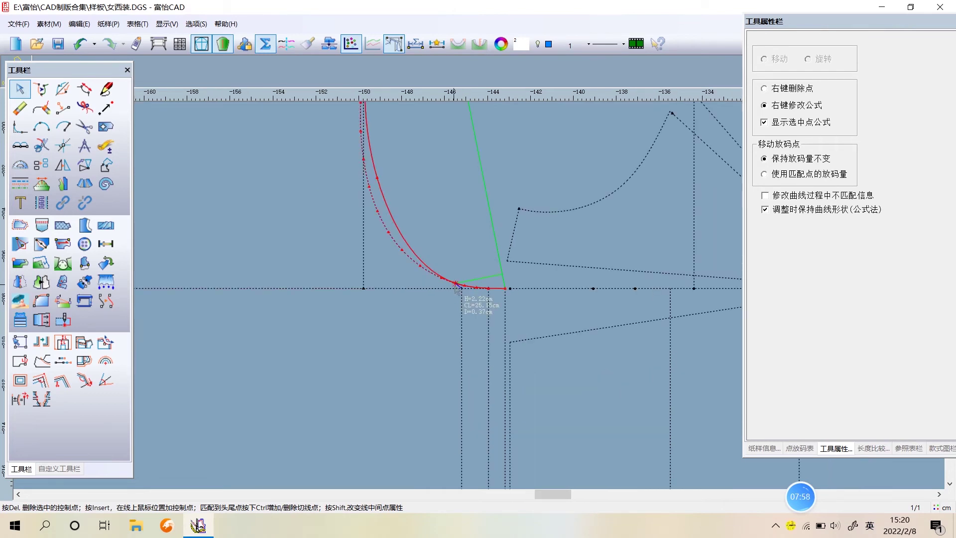
left_click_drag(490, 290, 471, 289)
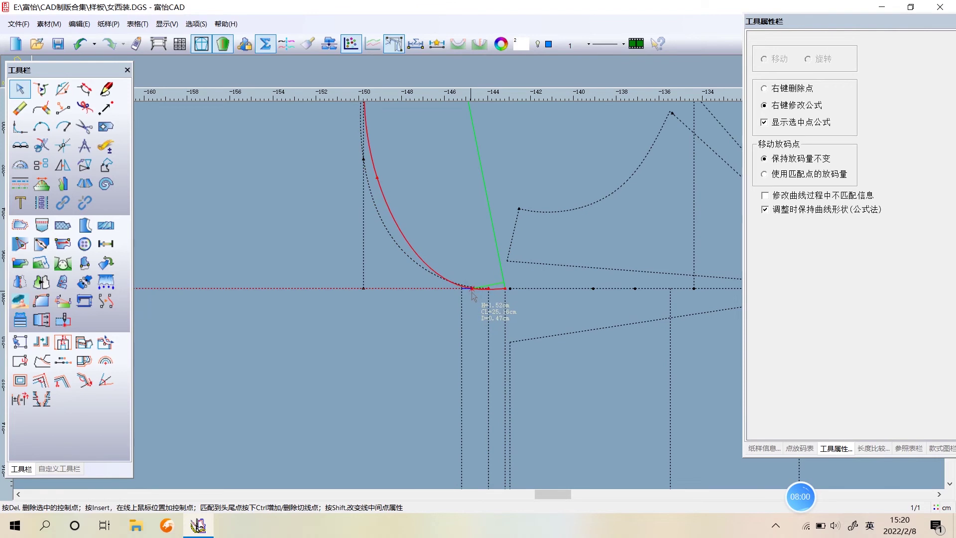
right_click(472, 291)
scroll(479, 276, "down", 3)
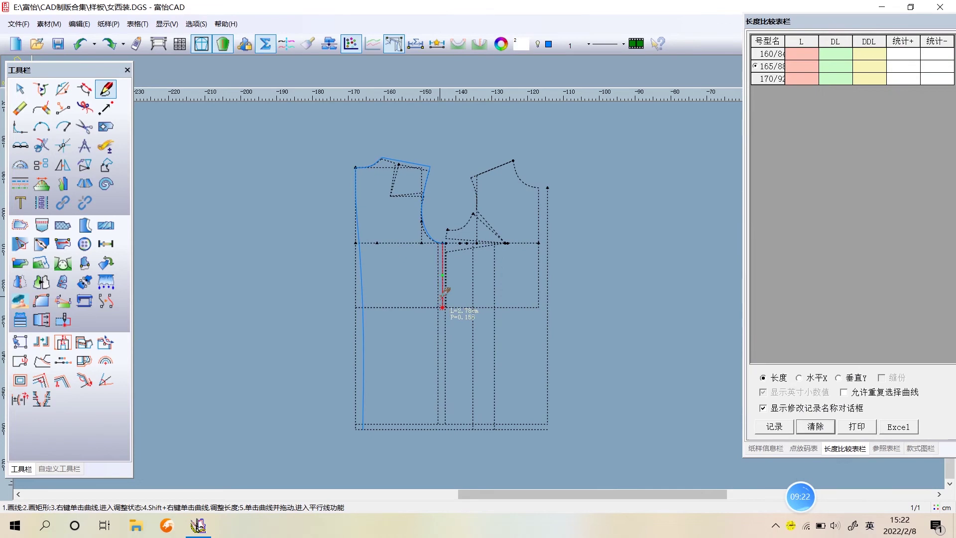
Step: Start the back side seam at the armhole base with a point on the waist line
scroll(445, 292, "up", 2)
scroll(505, 286, "up", 2)
scroll(506, 286, "up", 1)
scroll(531, 226, "up", 1)
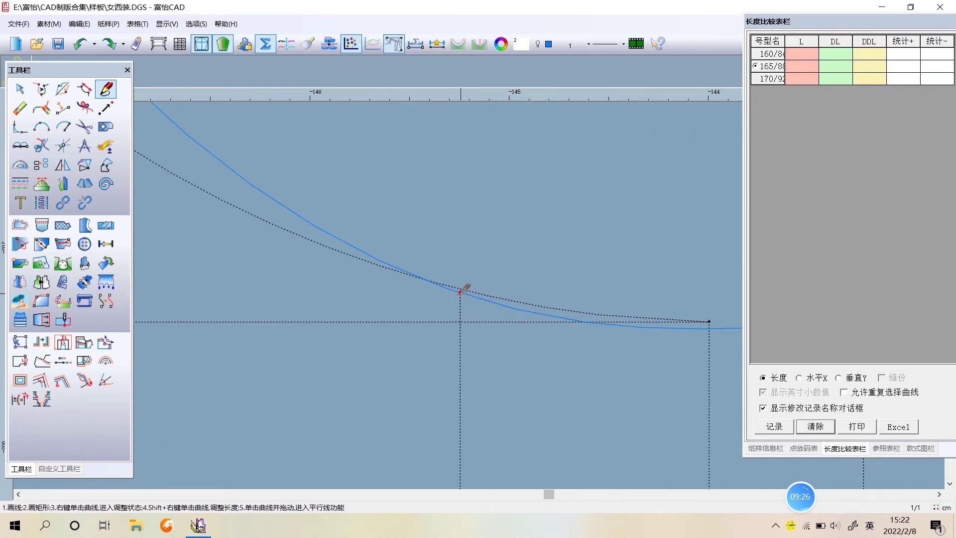
left_click(460, 288)
scroll(490, 406, "down", 2)
scroll(481, 324, "down", 2)
scroll(500, 393, "down", 1)
scroll(491, 320, "up", 3)
left_click(498, 335)
Step: End the back side seam at the hem with offsets -1 and 1
scroll(497, 344, "down", 2)
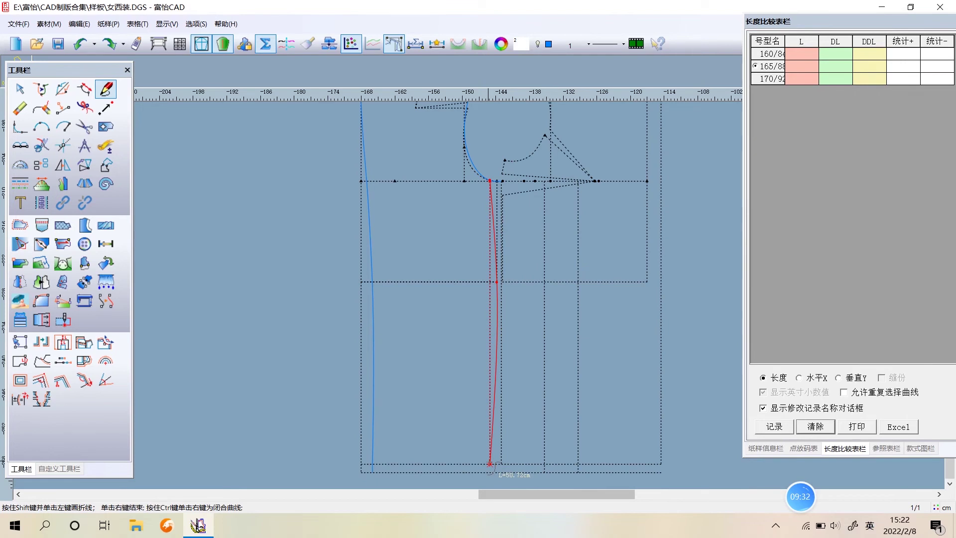
key("Return")
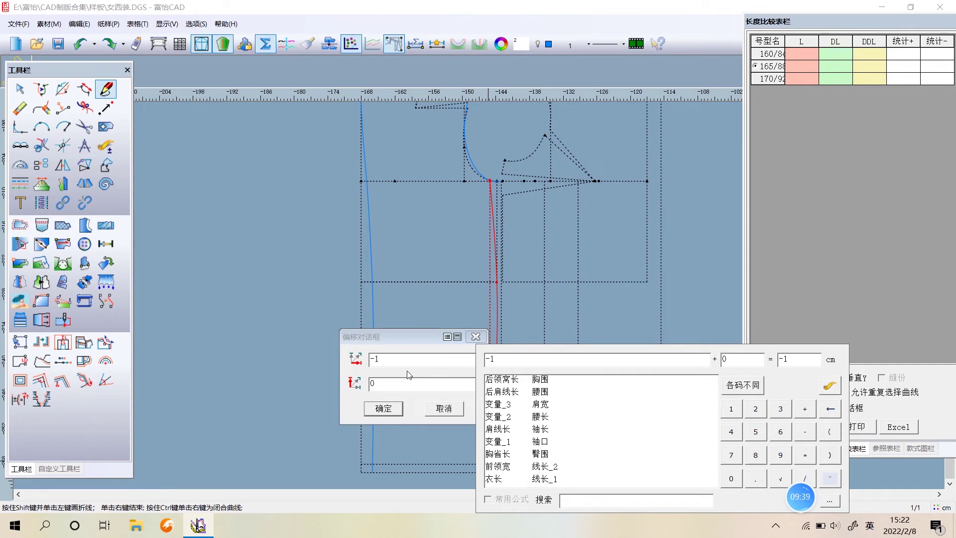
key("Return")
left_click(393, 359)
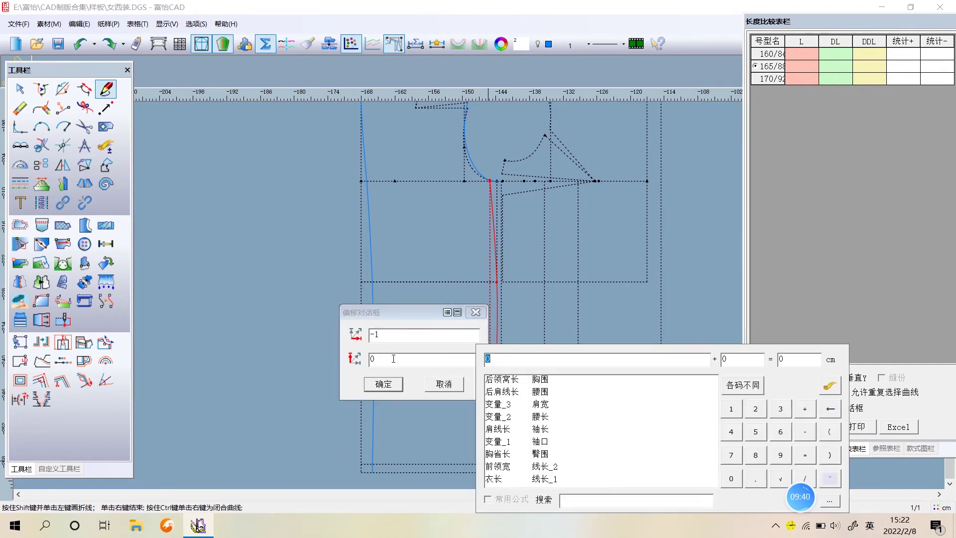
left_click(383, 383)
right_click(438, 423)
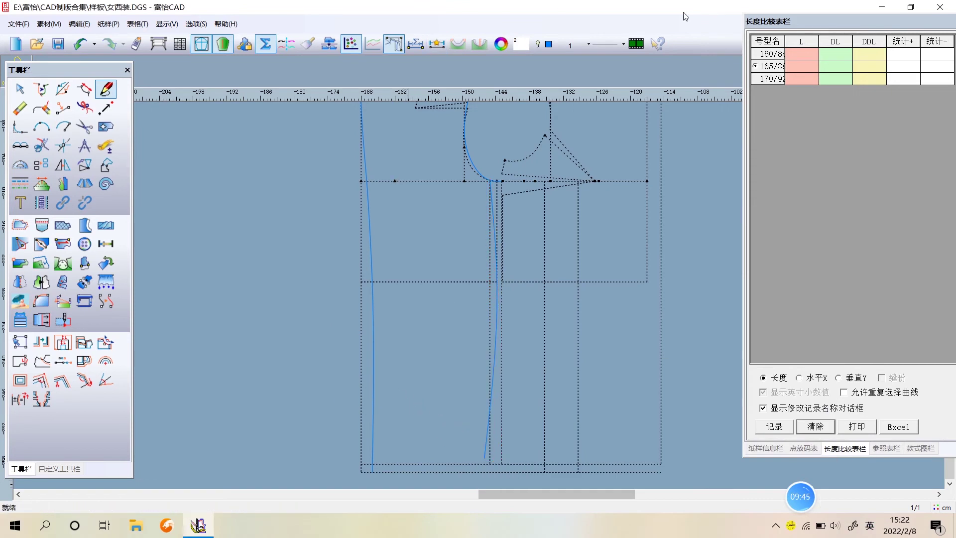
Step: Draw the front side seam from the armhole base, 1.1 cm waist point, to the hem with offset 1
left_click(490, 180)
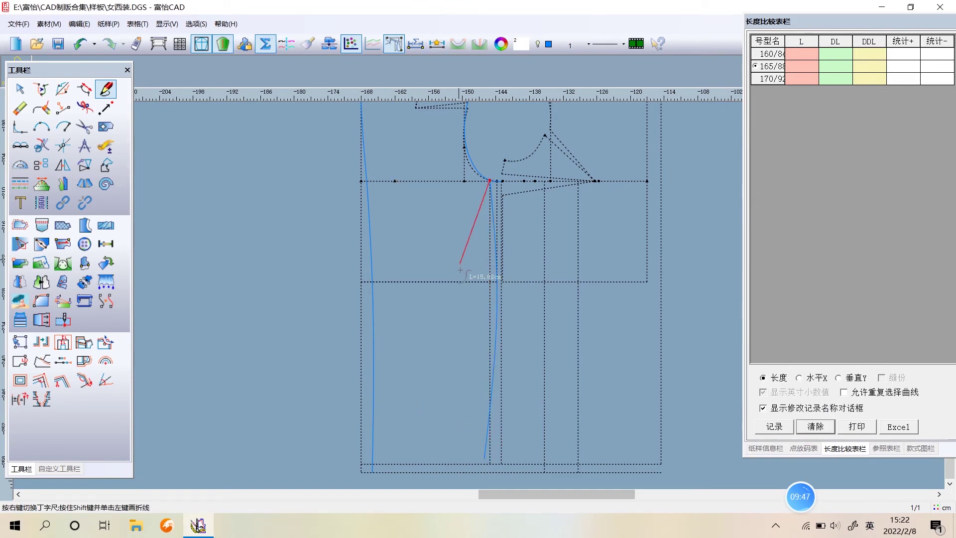
left_click(484, 282)
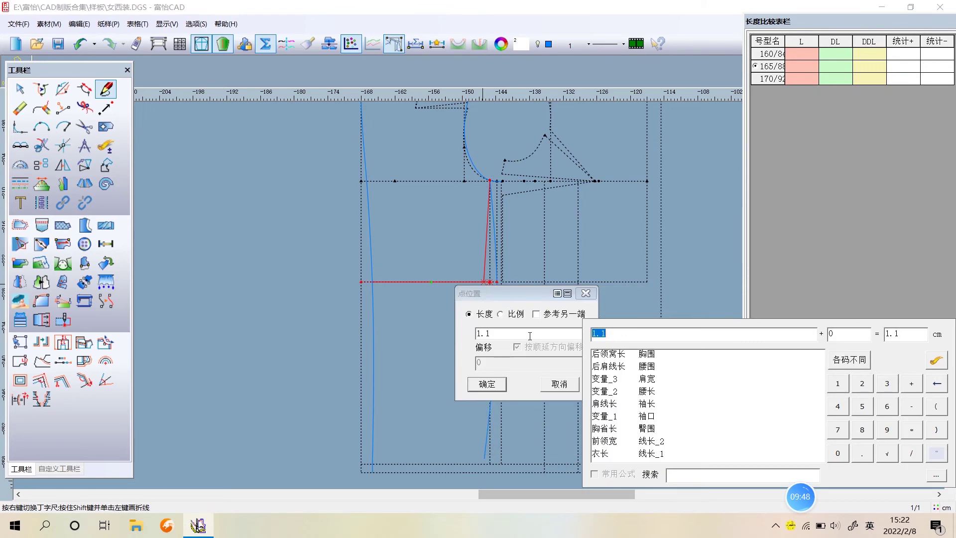
left_click(498, 389)
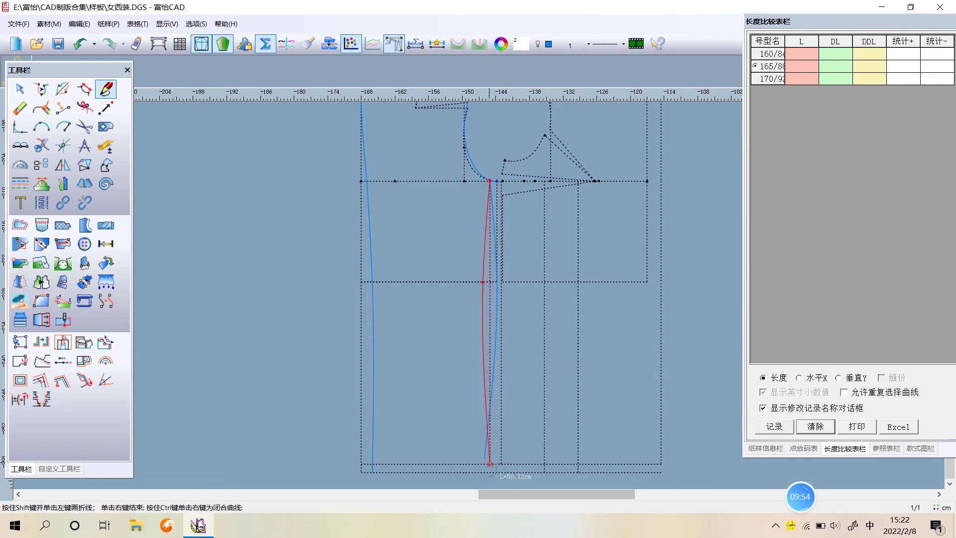
left_click(489, 464)
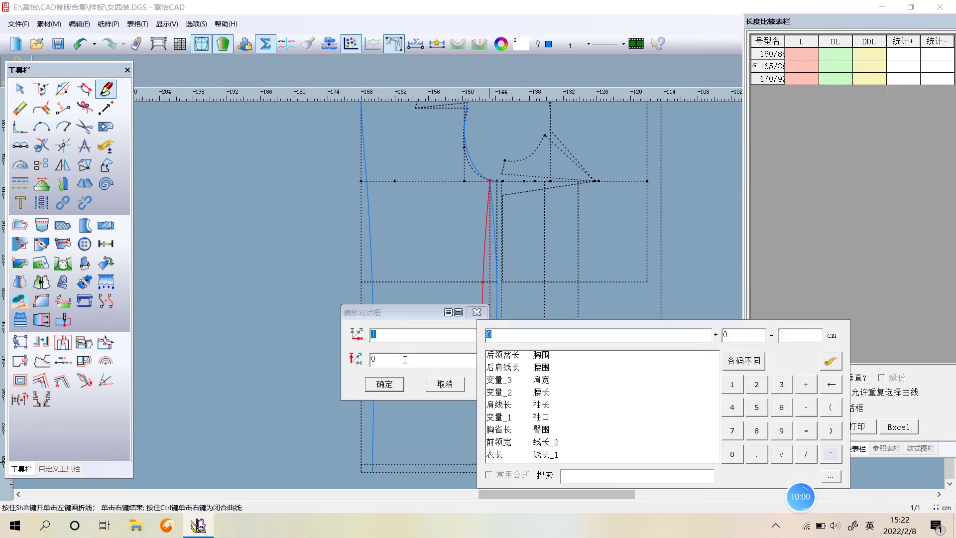
type("1")
left_click(400, 382)
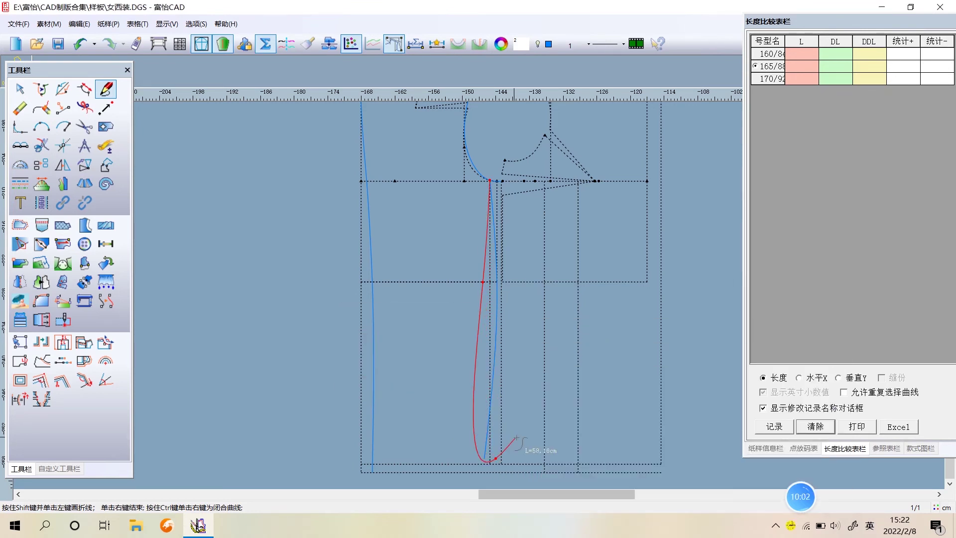
scroll(493, 349, "down", 1)
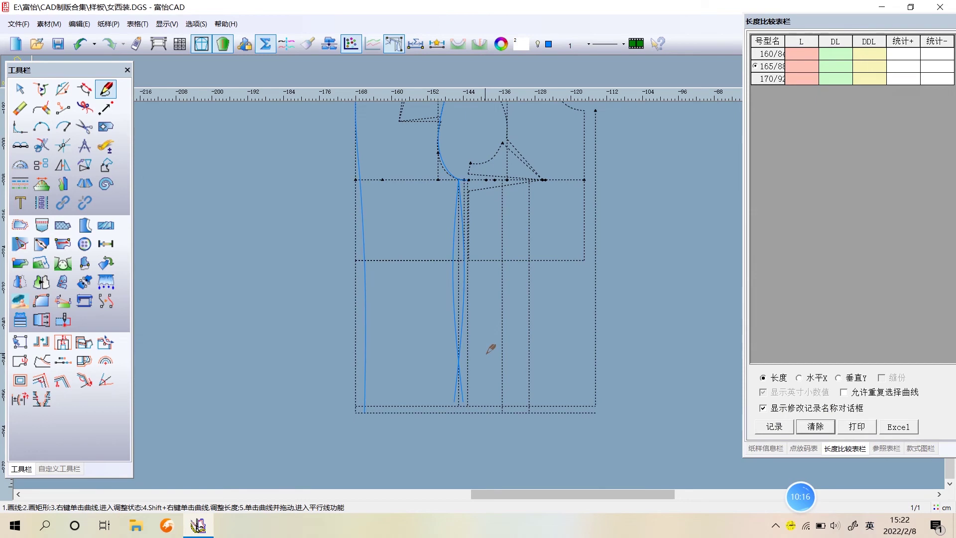
Step: Move the first side seam's control points so it curves inward at the waist
key("a")
scroll(477, 282, "up", 4)
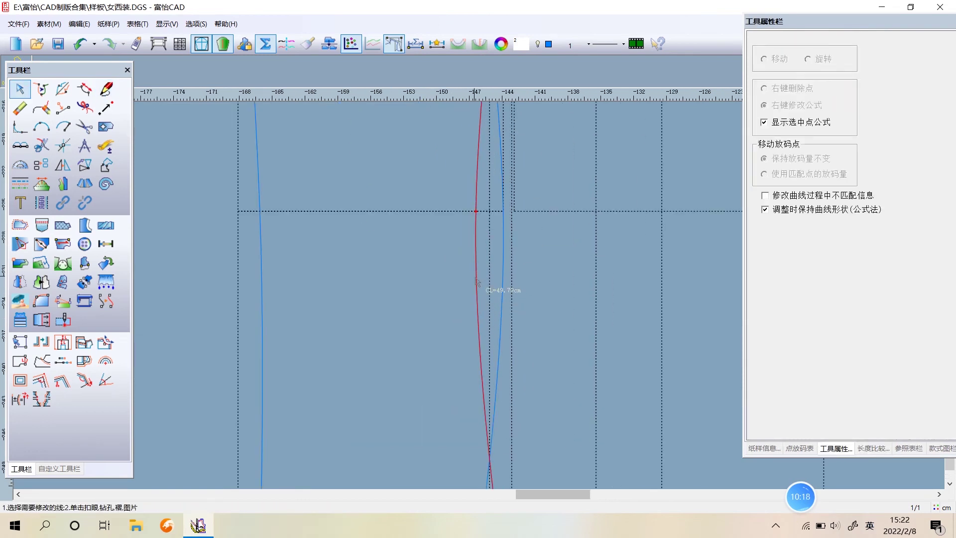
left_click(476, 279)
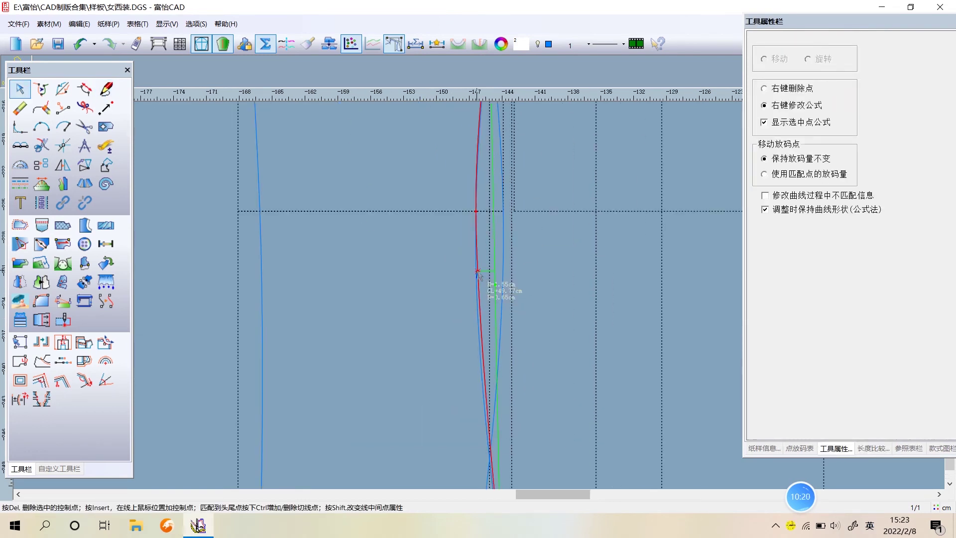
left_click(503, 281)
left_click(504, 282)
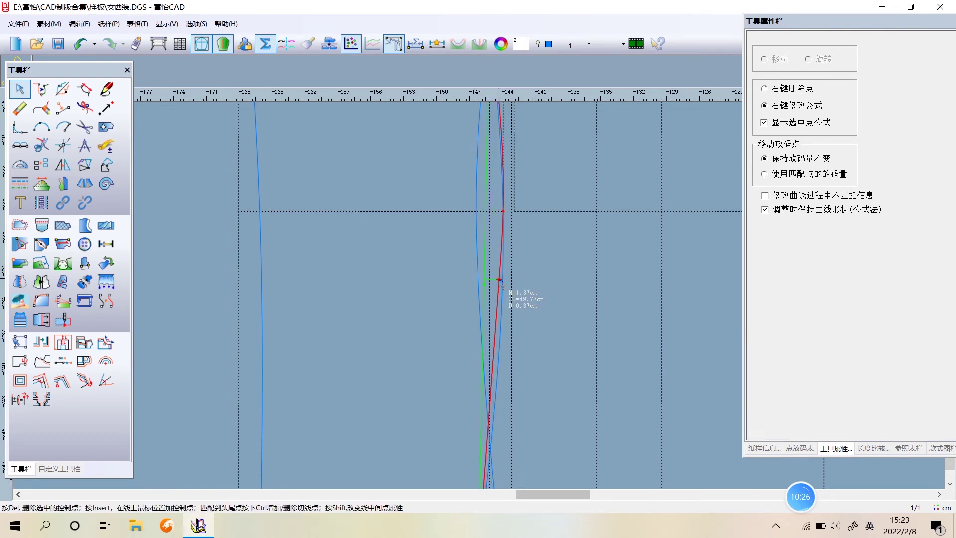
left_click(500, 282)
scroll(412, 327, "down", 3)
scroll(445, 236, "up", 3)
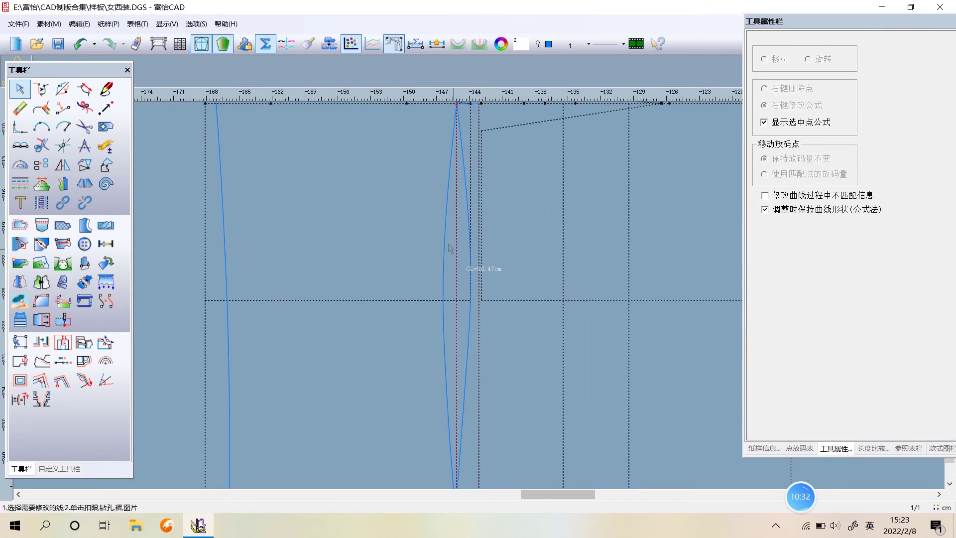
left_click(445, 236)
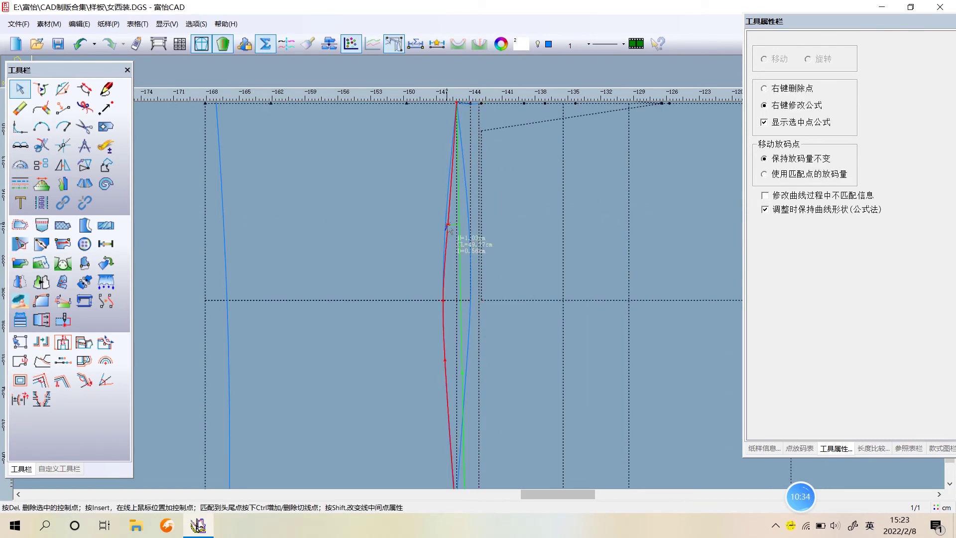
left_click(453, 222)
Step: Reshape the right-hand side seam curve to match at the waist
left_click(466, 203)
left_click(467, 205)
left_click(462, 215)
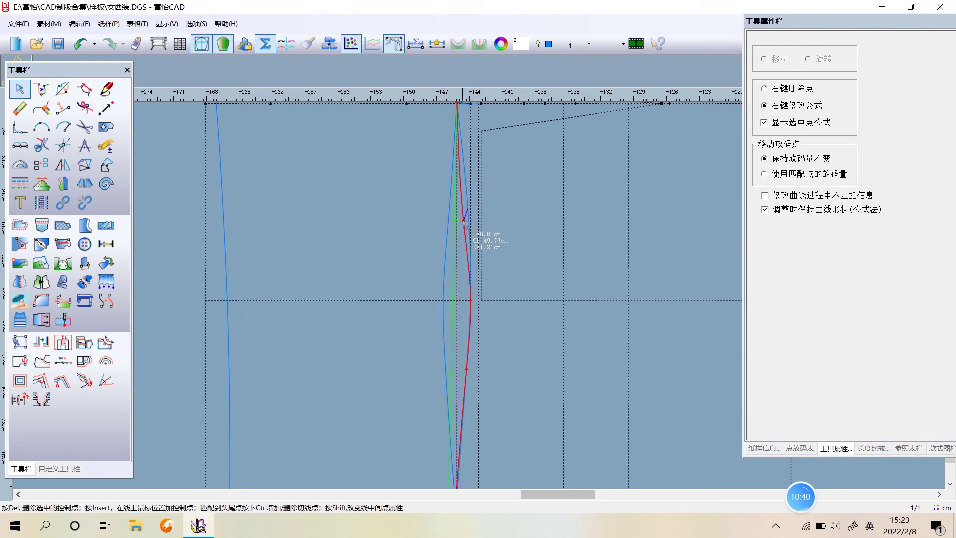
left_click(464, 222)
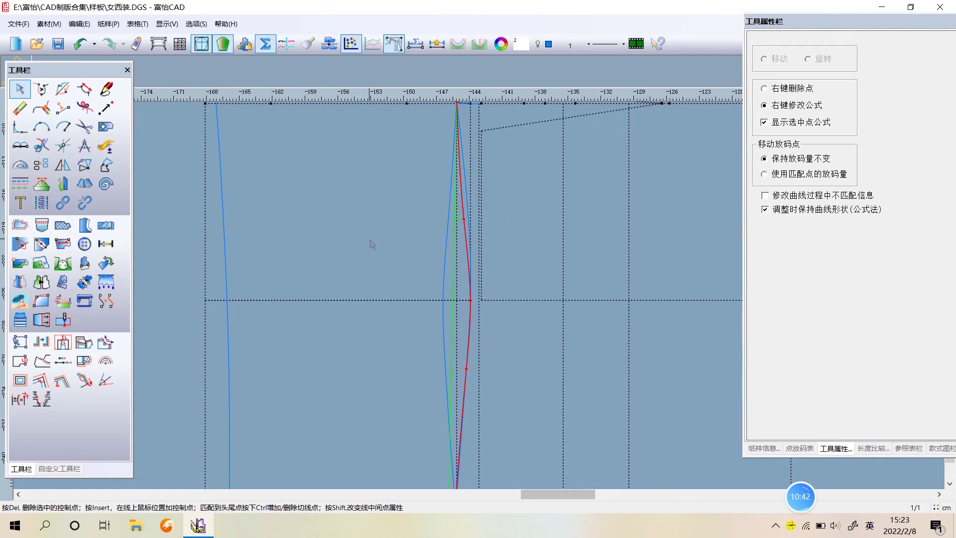
right_click(371, 240)
scroll(480, 298, "down", 3)
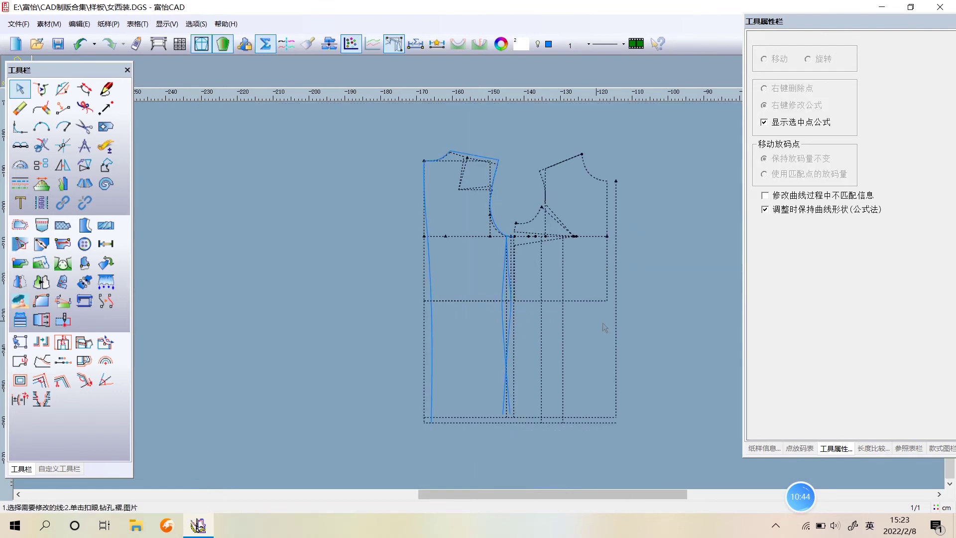
Step: On layer 0, offset the waist line downward by 腰长 (19.6 cm) to form the hip line
left_click(568, 47)
left_click(568, 55)
key("f")
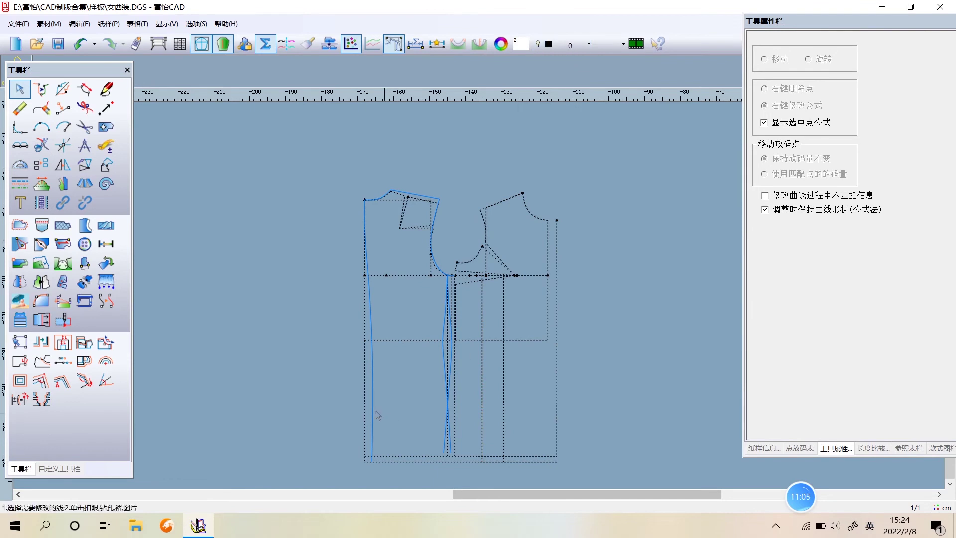
left_click_drag(424, 343, 373, 398)
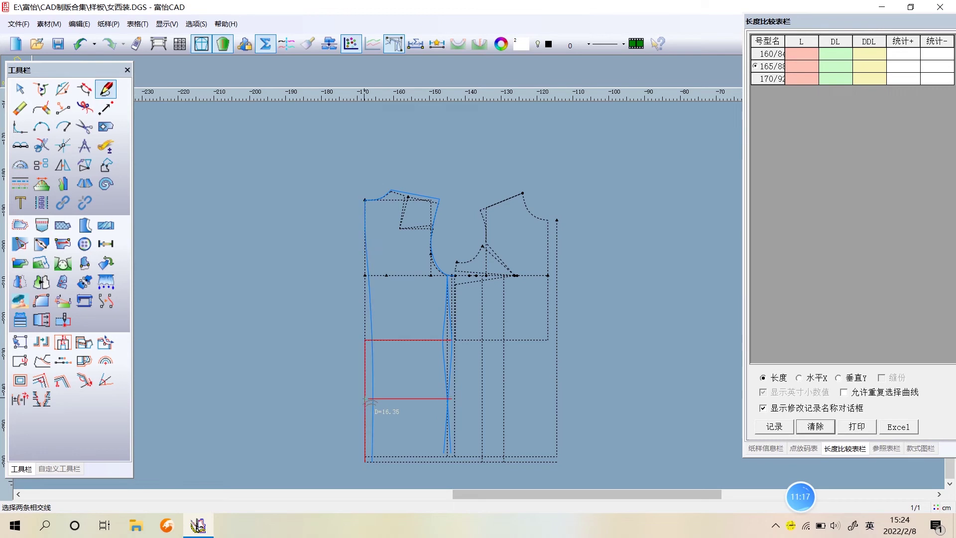
left_click(529, 382)
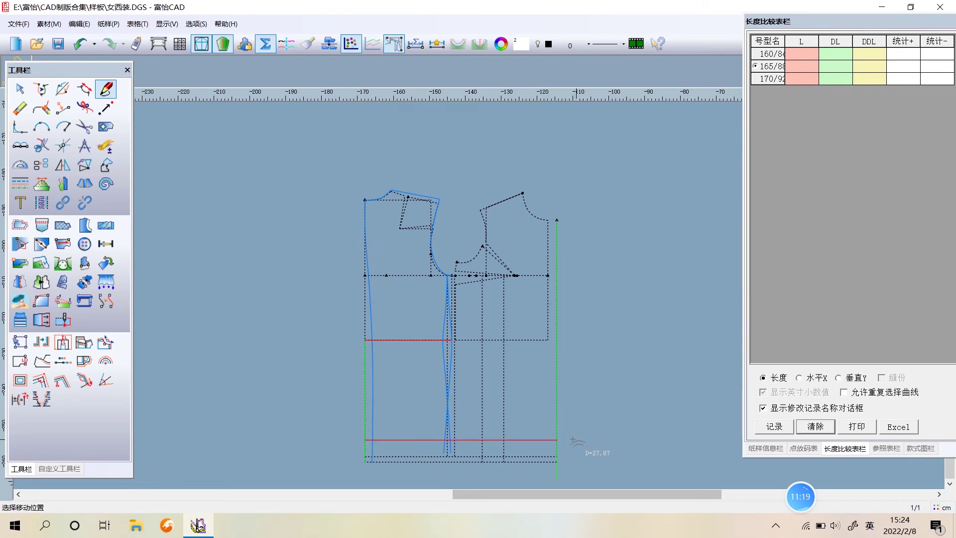
left_click(558, 387)
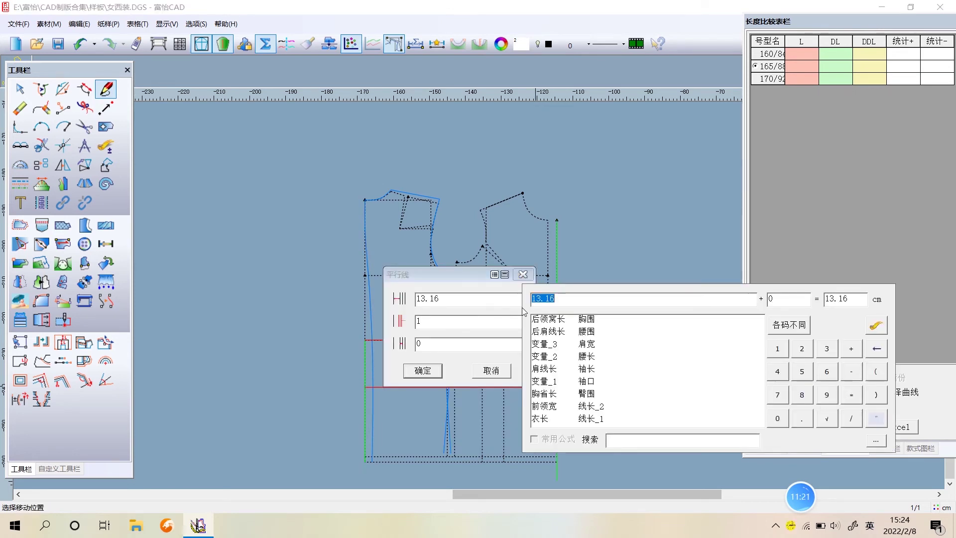
left_click(597, 357)
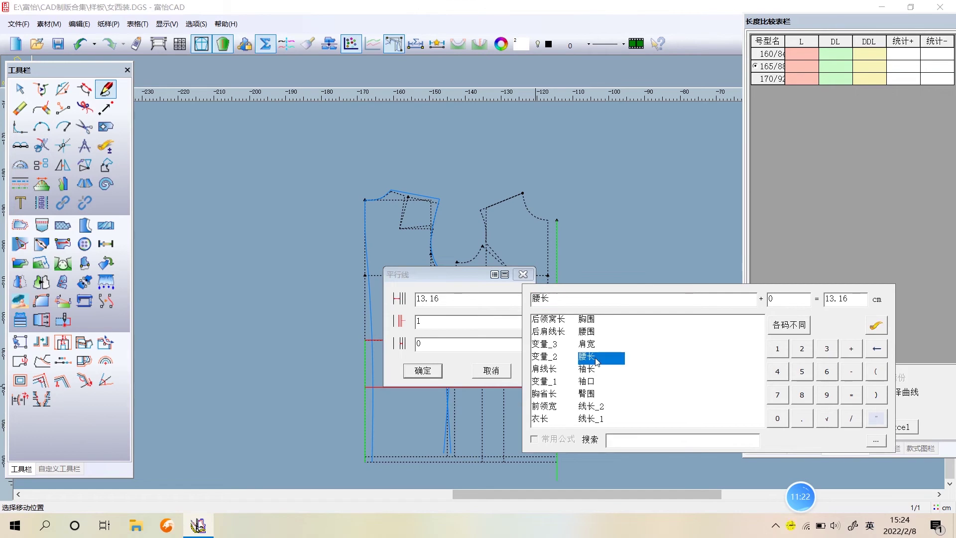
left_click(423, 370)
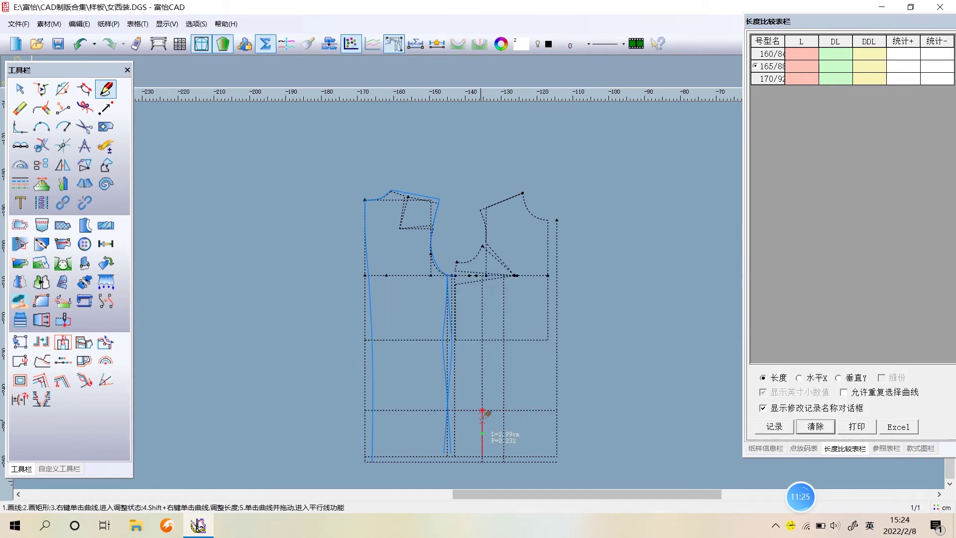
scroll(482, 411, "down", 2)
scroll(479, 273, "up", 2)
Step: On layer 1, cut the back vertical line at the hem level
left_click(589, 44)
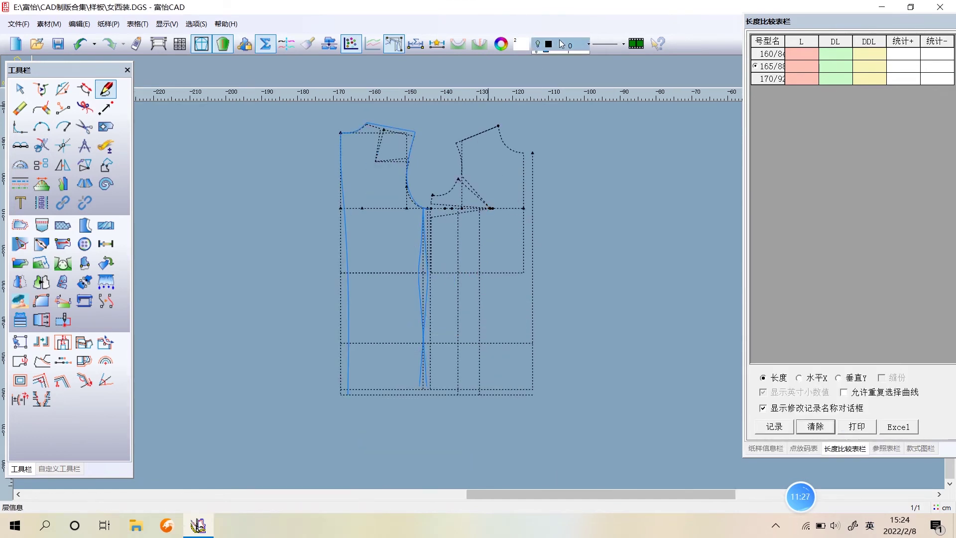
left_click(558, 67)
scroll(482, 424, "up", 1)
scroll(482, 424, "up", 2)
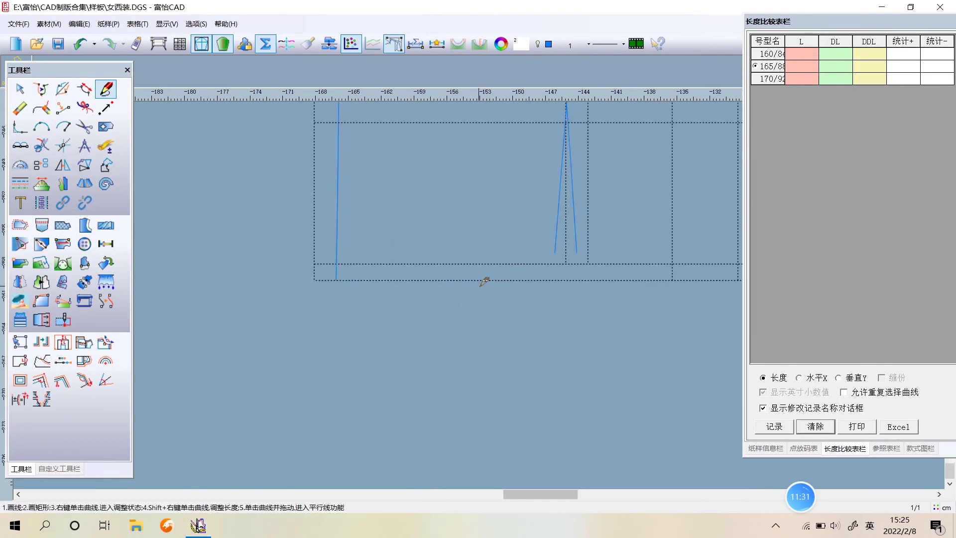
left_click(44, 144)
left_click(337, 272)
left_click(336, 265)
left_click(106, 88)
left_click_drag(321, 274, 340, 277)
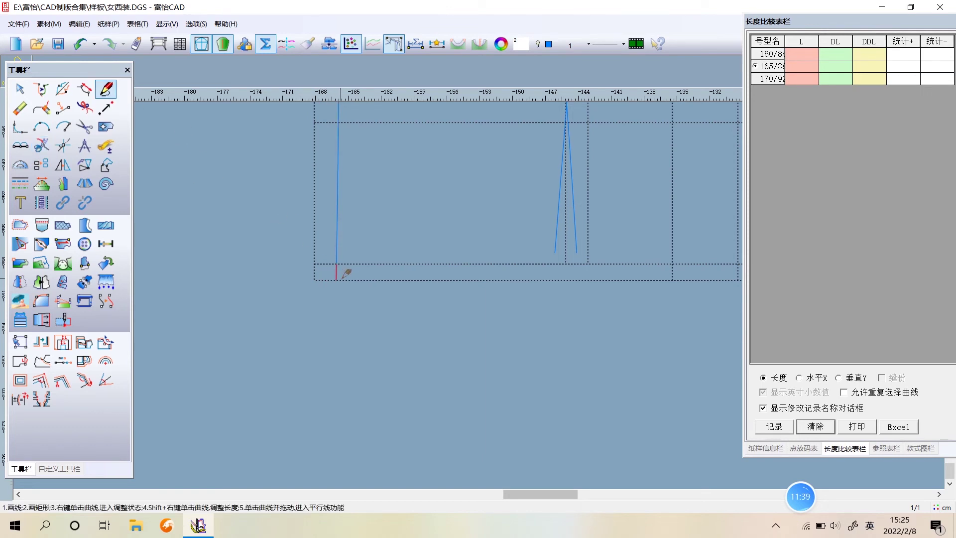
Step: Draw the back hem line from the centre-back bottom to the side seam
scroll(398, 285, "down", 2)
scroll(512, 242, "down", 2)
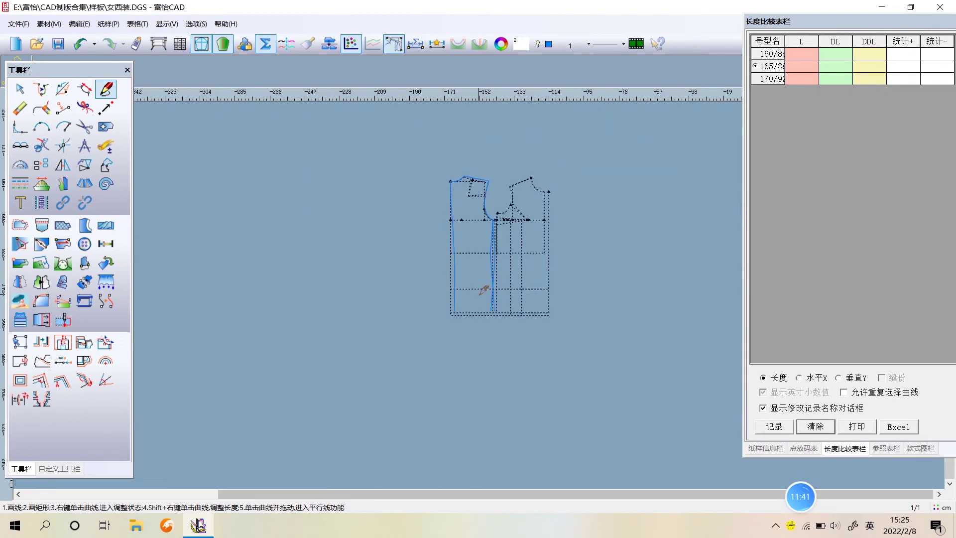
scroll(483, 290, "up", 1)
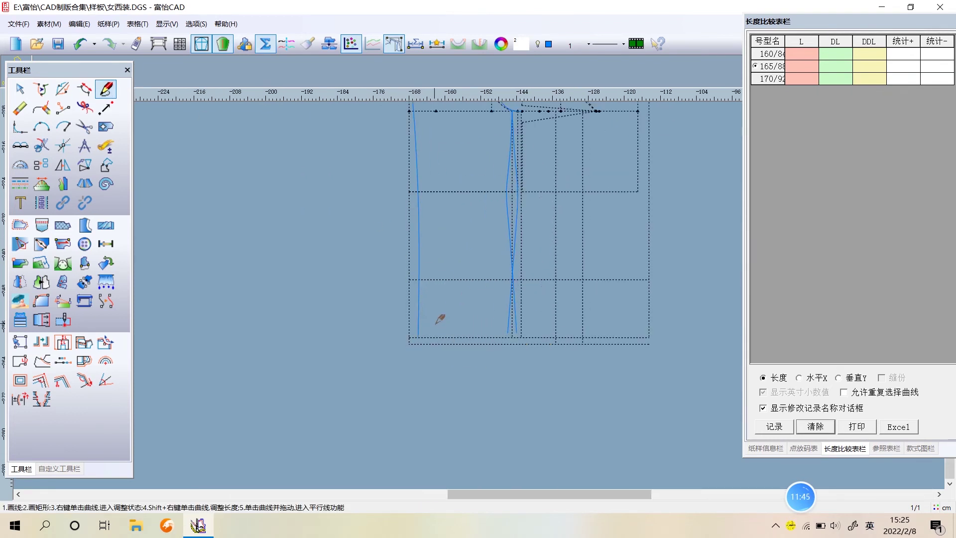
left_click(418, 337)
left_click(509, 333)
right_click(498, 323)
Step: Bend the back hem line into a gentle curve
scroll(488, 319, "up", 3)
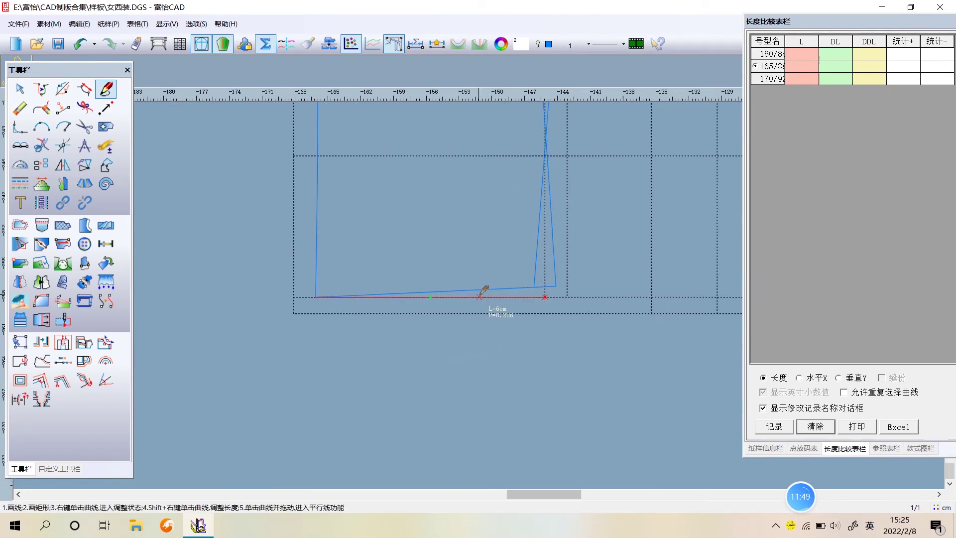
key("a")
left_click(478, 291)
left_click(477, 292)
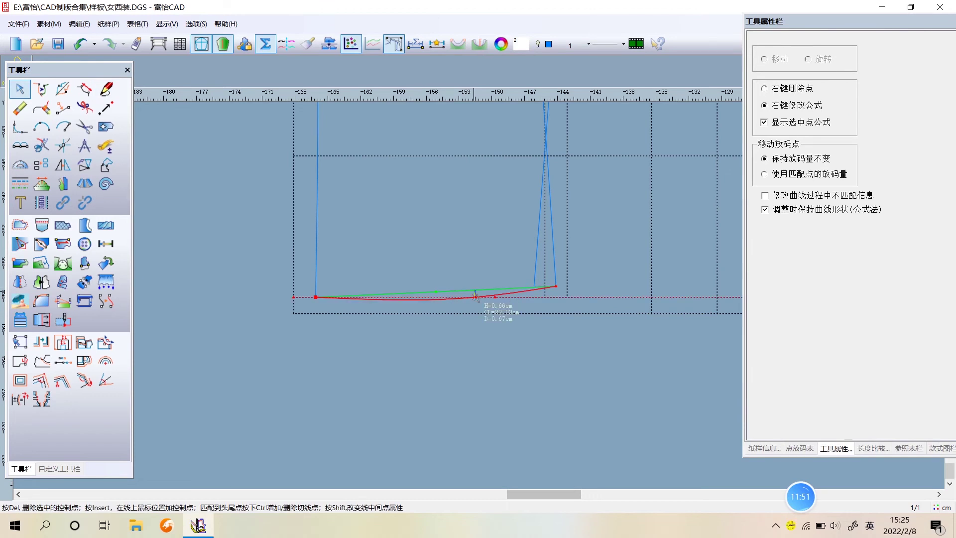
left_click(503, 296)
right_click(420, 246)
scroll(420, 246, "down", 1)
scroll(420, 246, "down", 1)
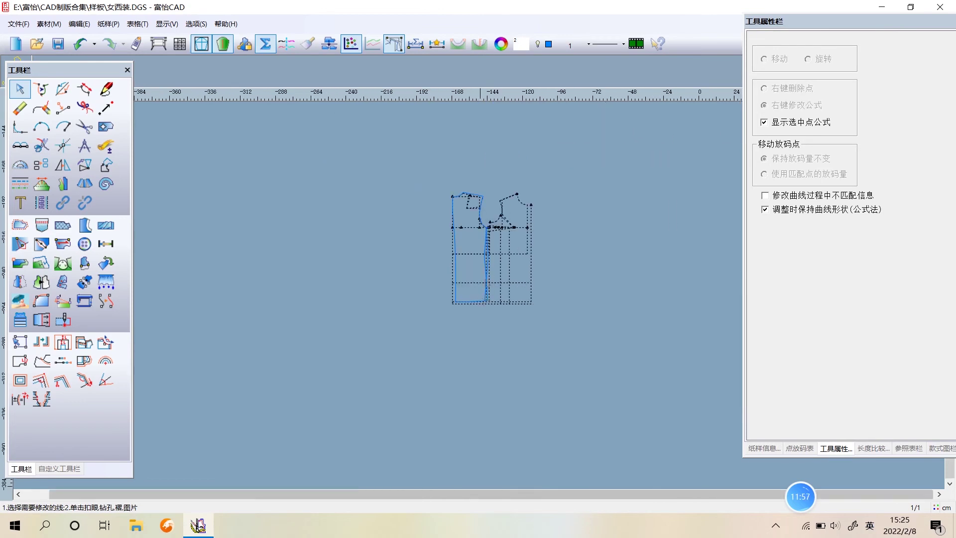
scroll(493, 254, "up", 2)
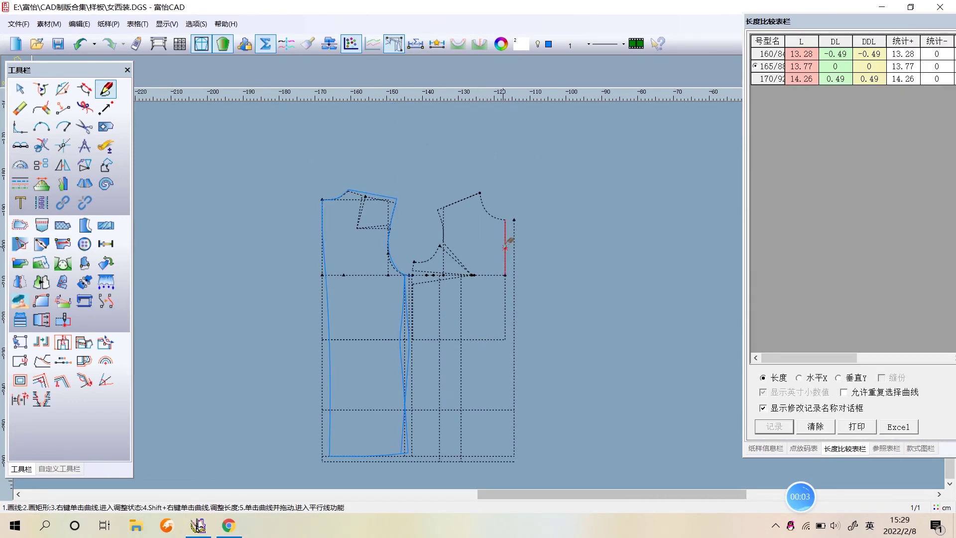
Step: Measure the back shoulder line length and record it as a size variable
scroll(484, 228, "up", 1)
scroll(485, 293, "up", 1)
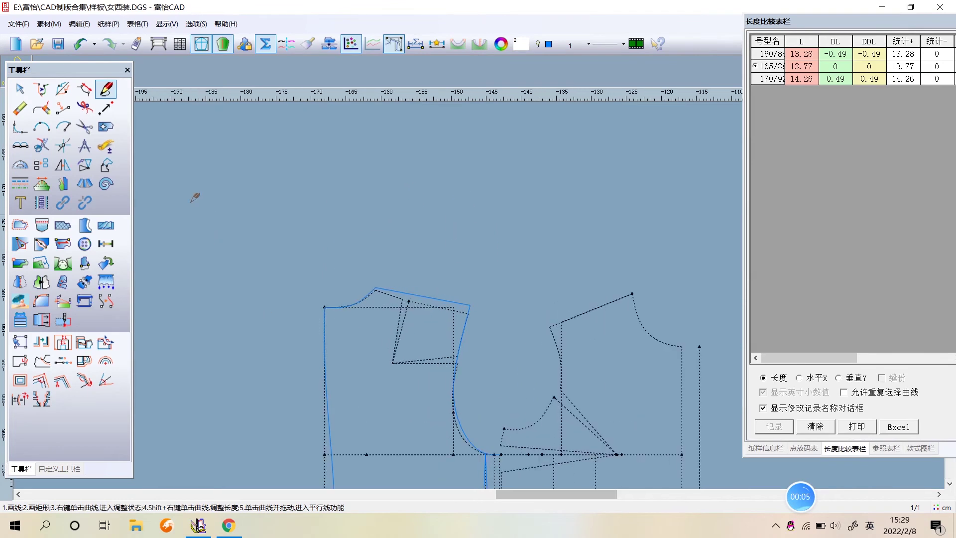
left_click(106, 146)
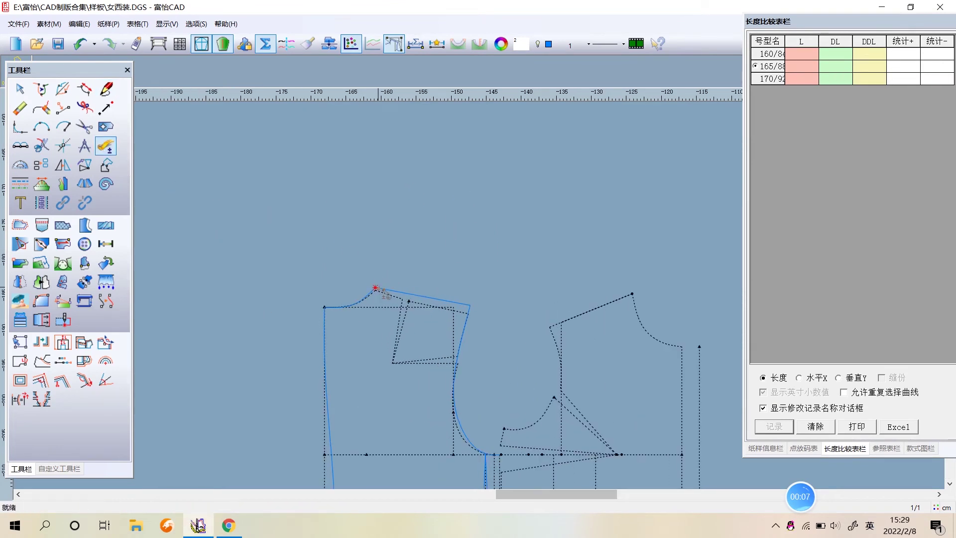
left_click(469, 305)
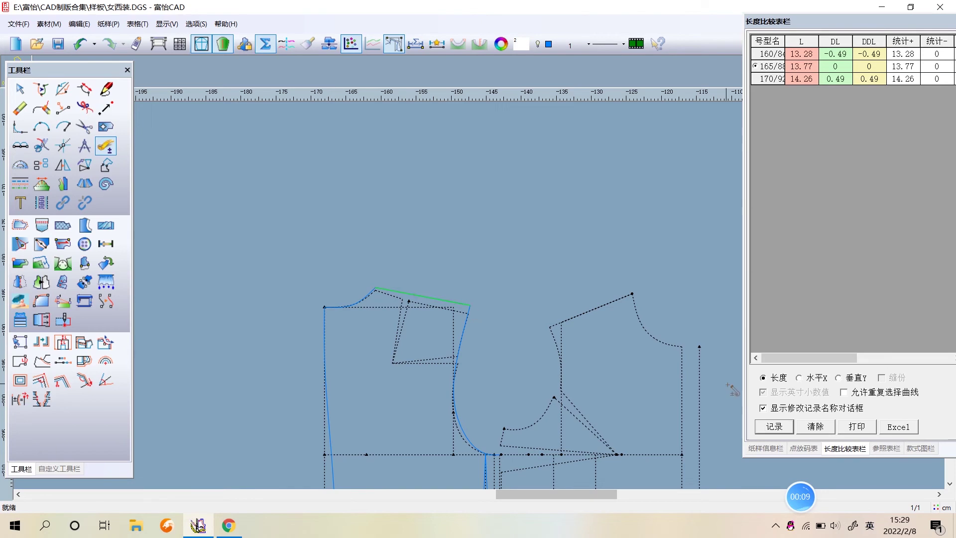
left_click(774, 426)
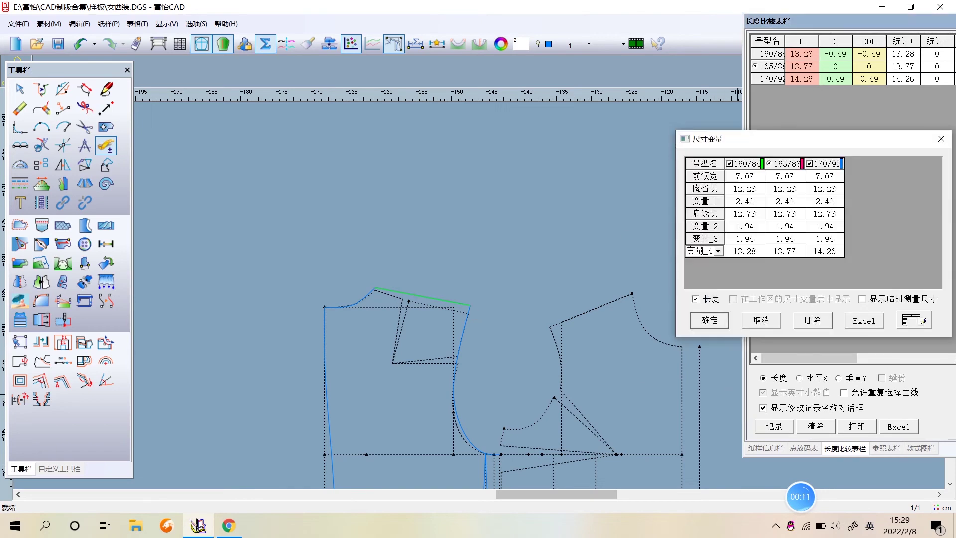
Step: Rename the recorded variable to 后肩线长 and save it
type("h")
key("BackSpace")
key("BackSpace")
key("BackSpace")
type("hou'jia")
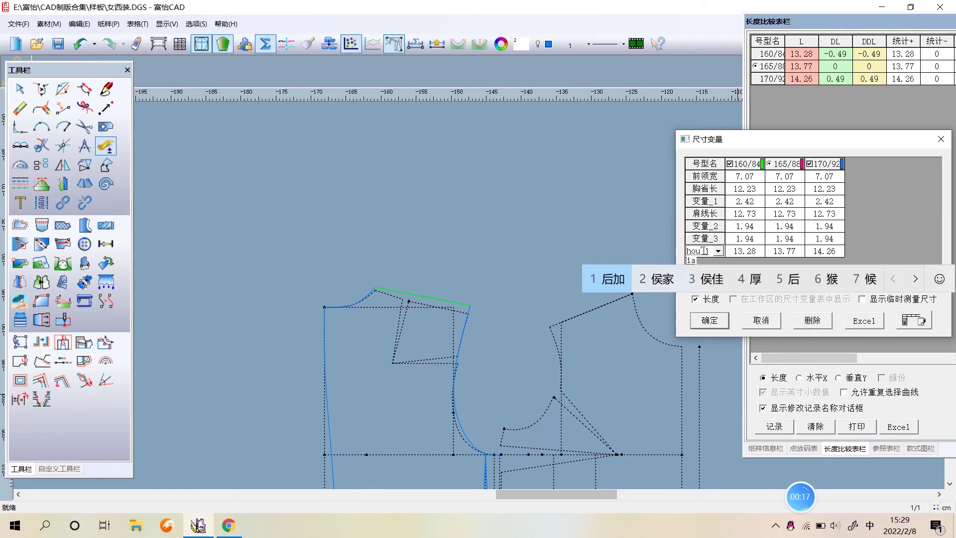
type("n'xian")
key("Escape")
type("jianxianchang")
key("space")
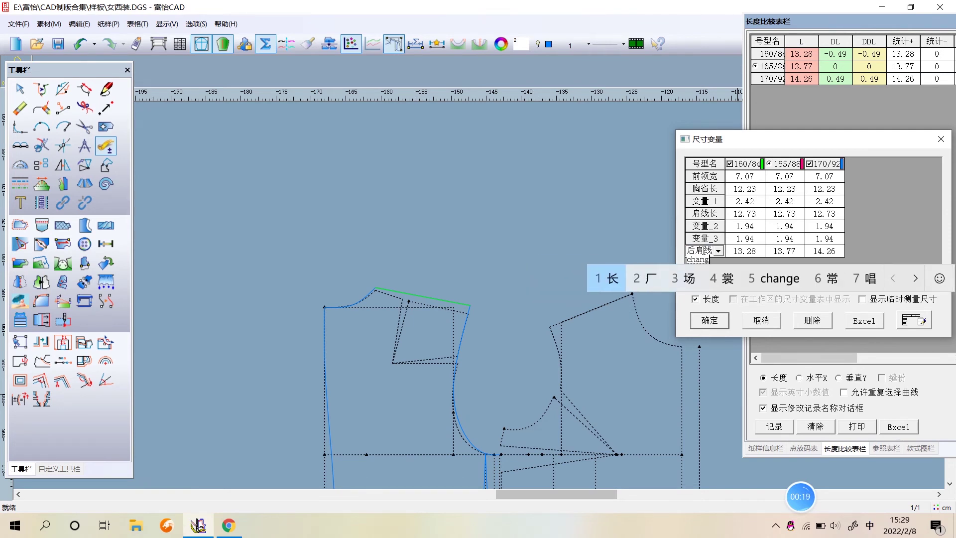
key("space")
left_click(720, 324)
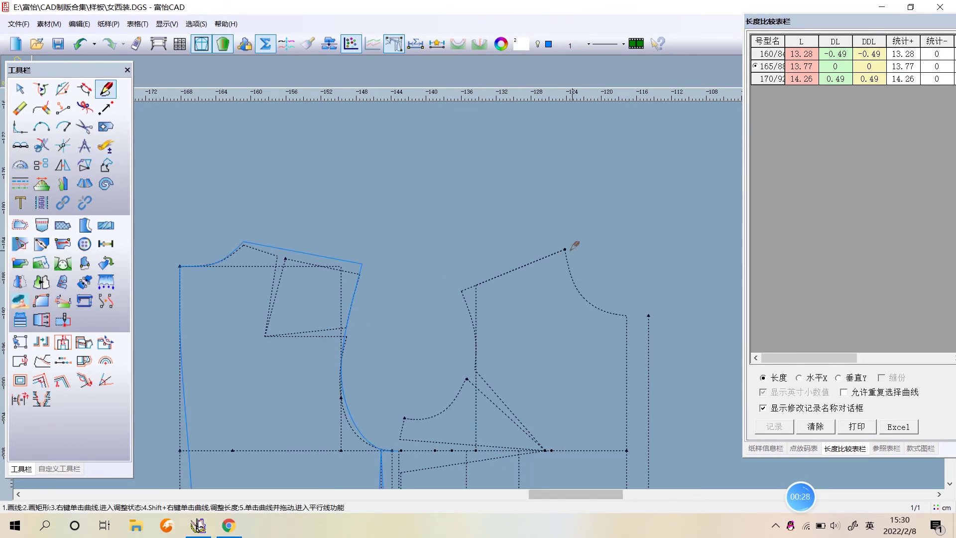
Step: Draw the front shoulder line from the front shoulder point with a 1 cm end offset
left_click(564, 249)
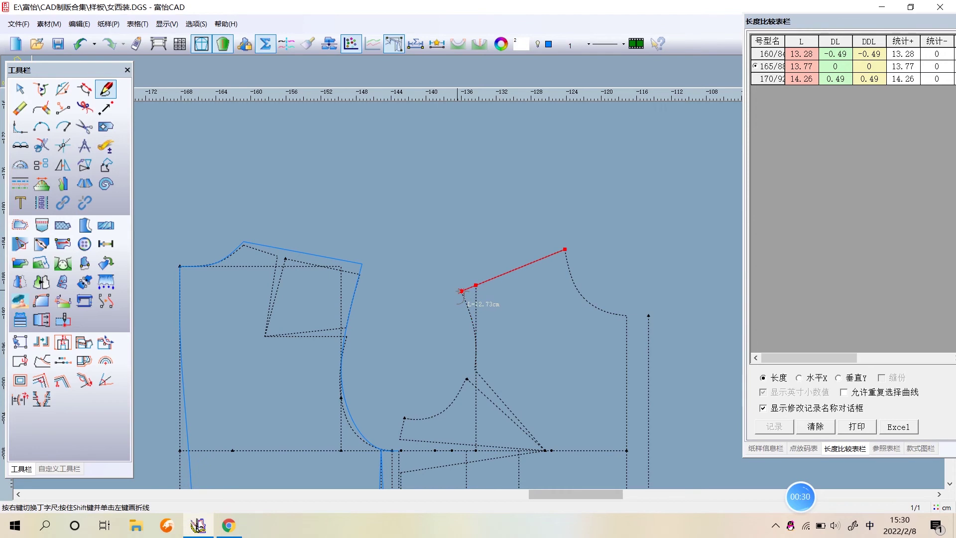
key("Return")
left_click(519, 345)
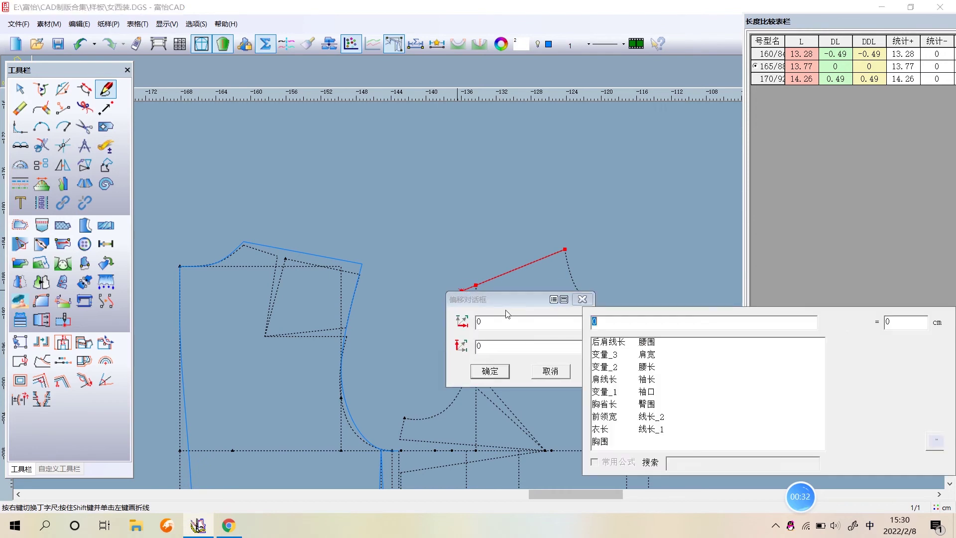
left_click(508, 373)
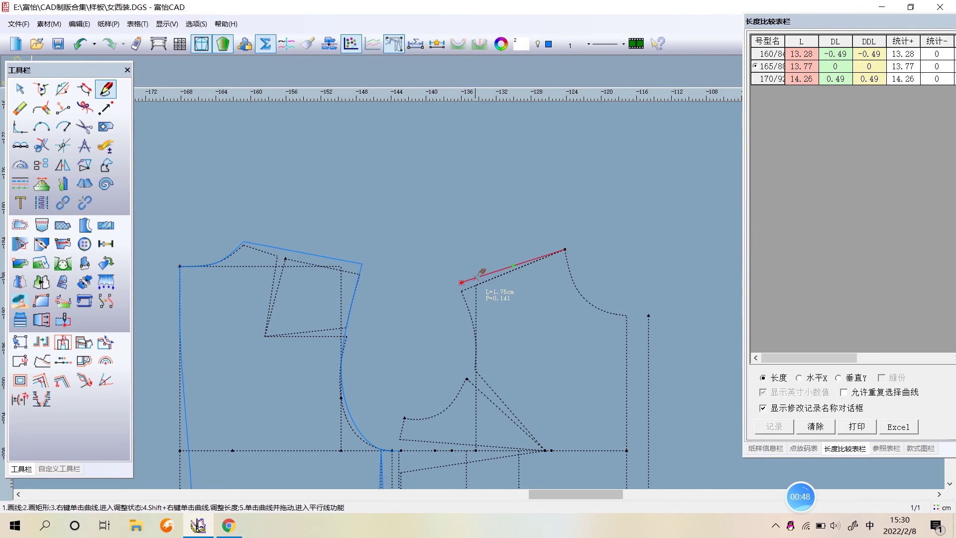
Step: Set the front shoulder line length to 后肩线长-0.4 (13.37 cm)
right_click(475, 278, "shift")
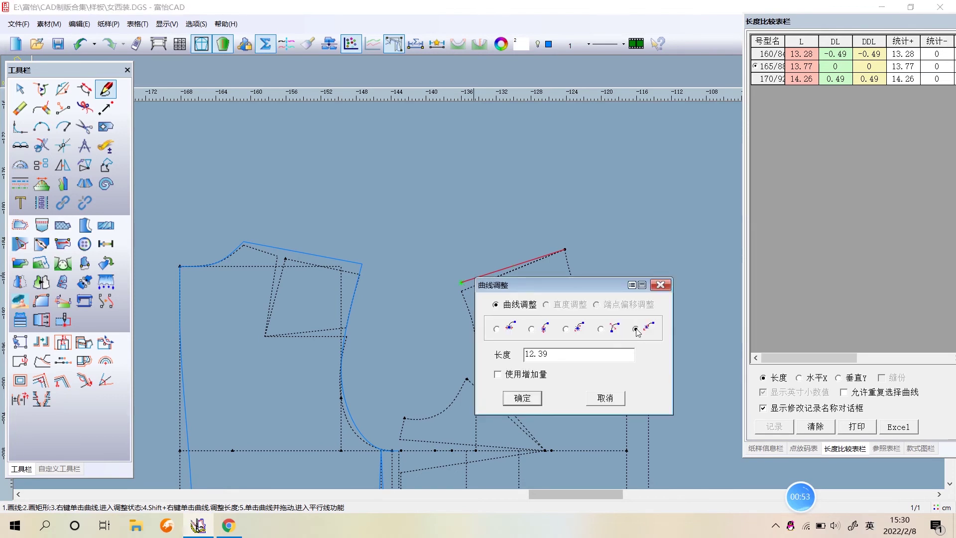
double_click(559, 357)
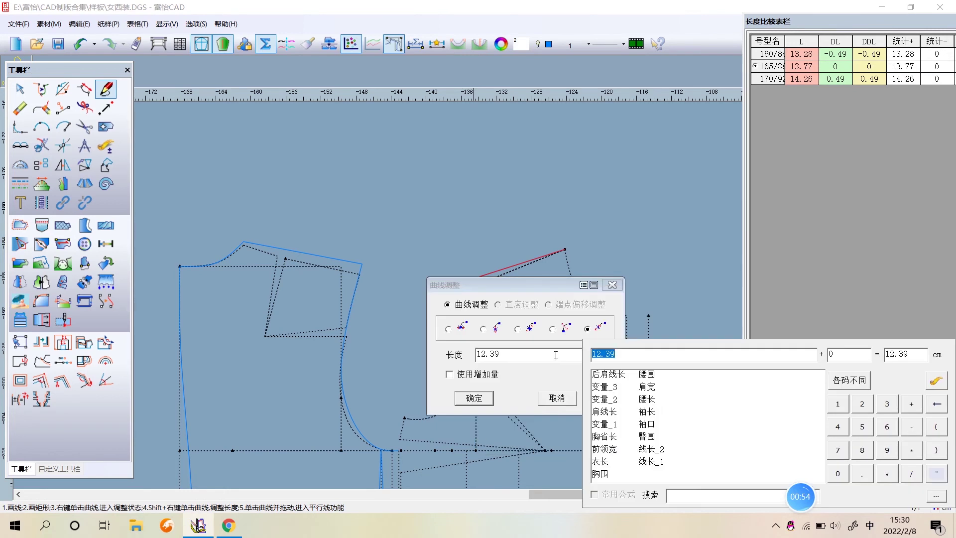
left_click(614, 380)
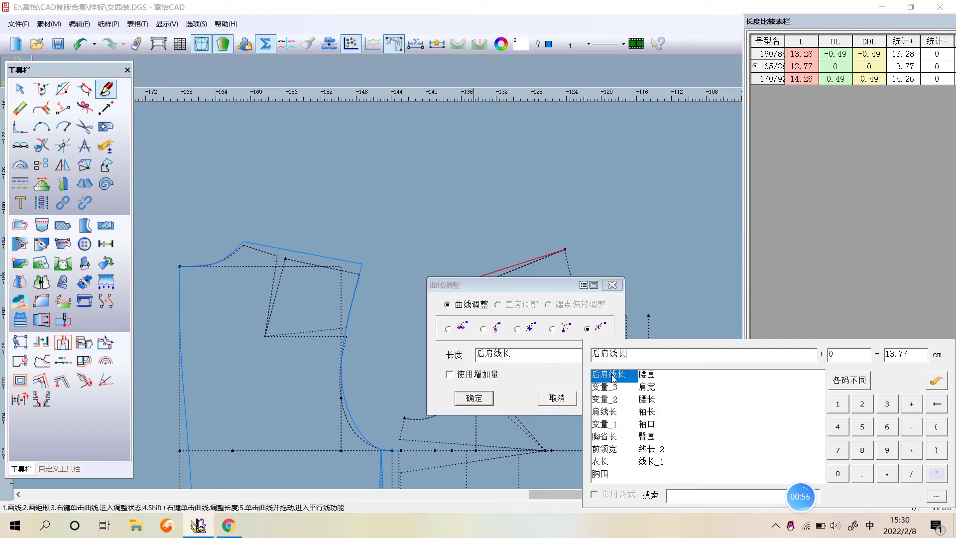
left_click(915, 427)
type("0")
left_click(476, 400)
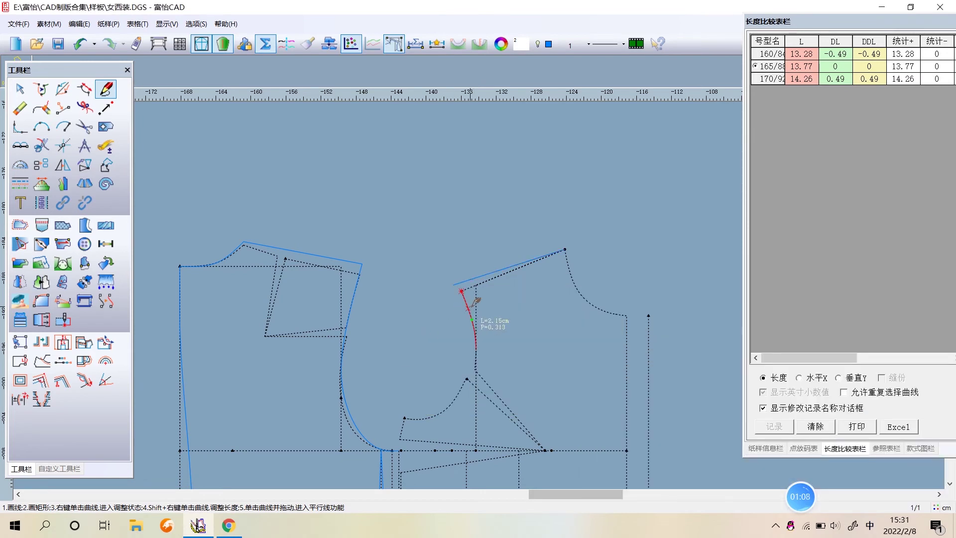
scroll(467, 286, "down", 2)
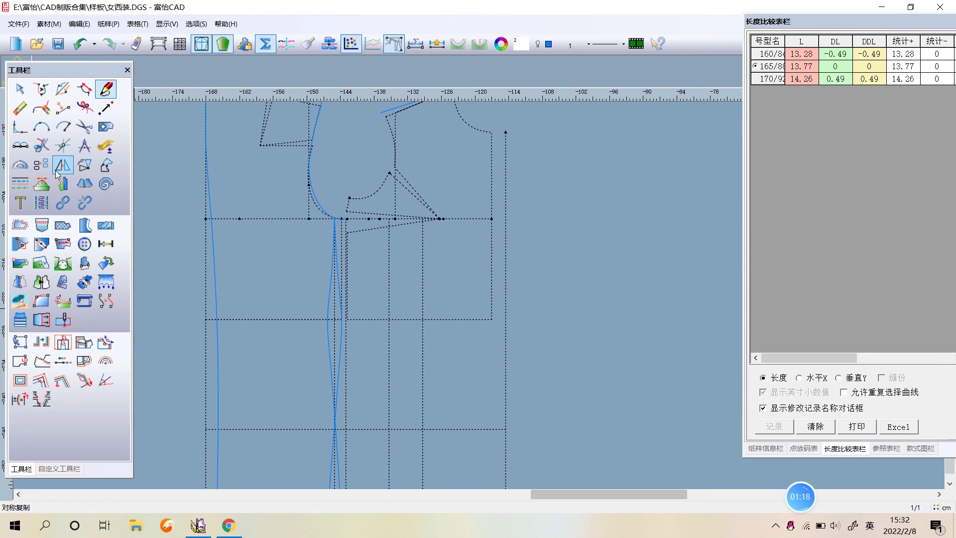
Step: Choose the 锥形省 tool's 生成菱形省 option and pick the waist point as dart centre
left_click(42, 244)
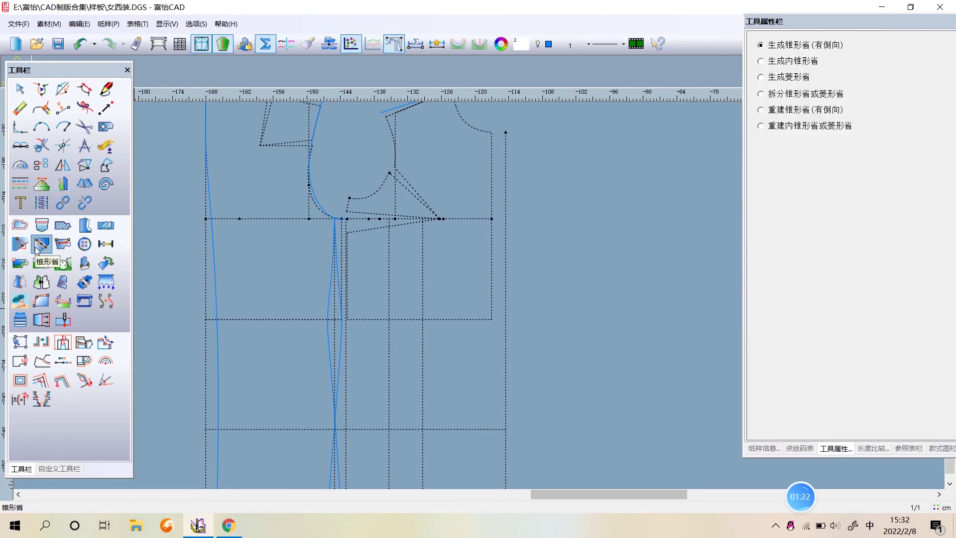
left_click(782, 79)
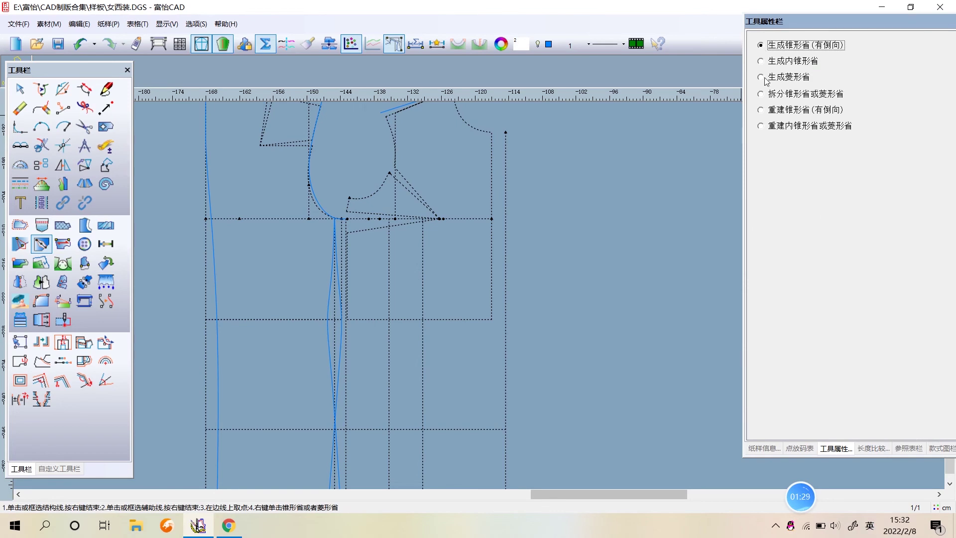
left_click(761, 78)
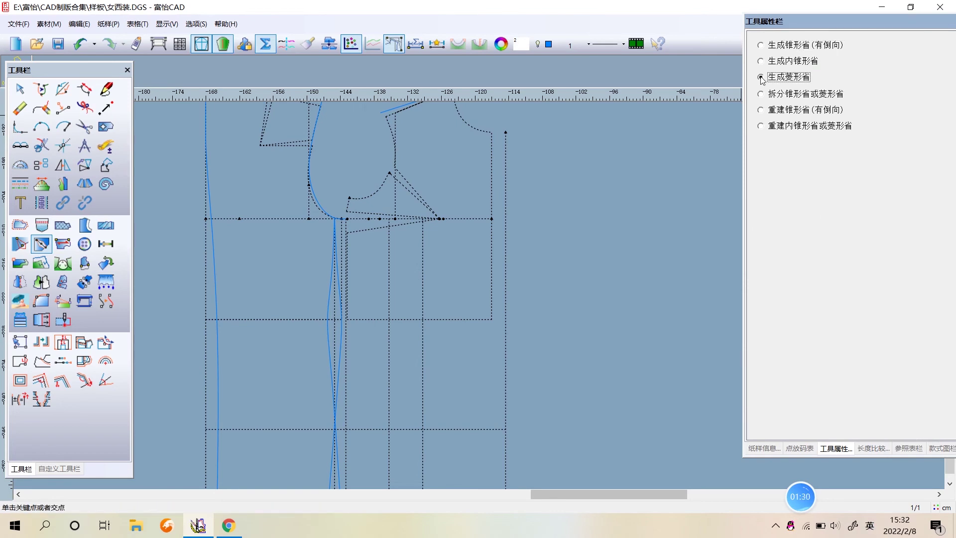
left_click(423, 319)
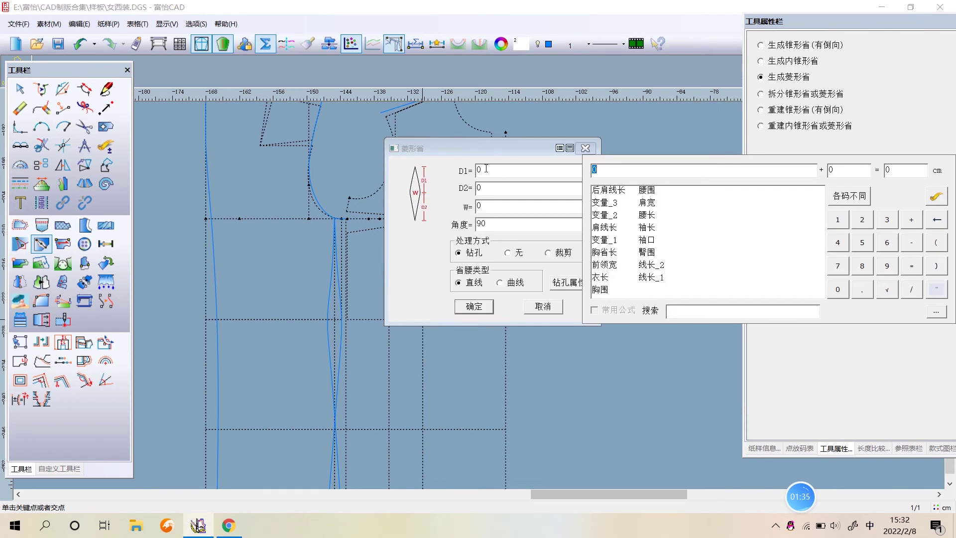
left_click_drag(491, 150, 620, 142)
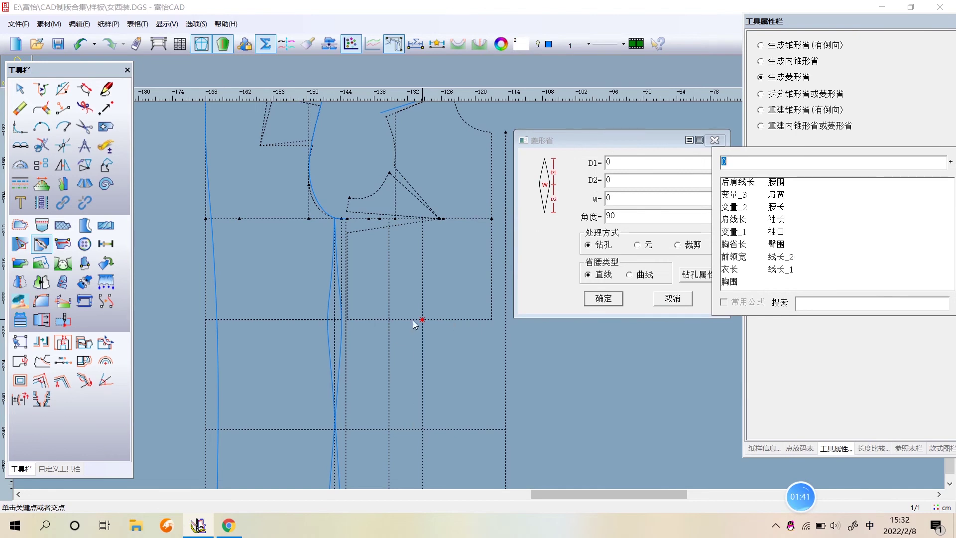
Step: Set the diamond dart to D1 15, D2 20, width 2 and confirm
left_click(634, 165)
type("15")
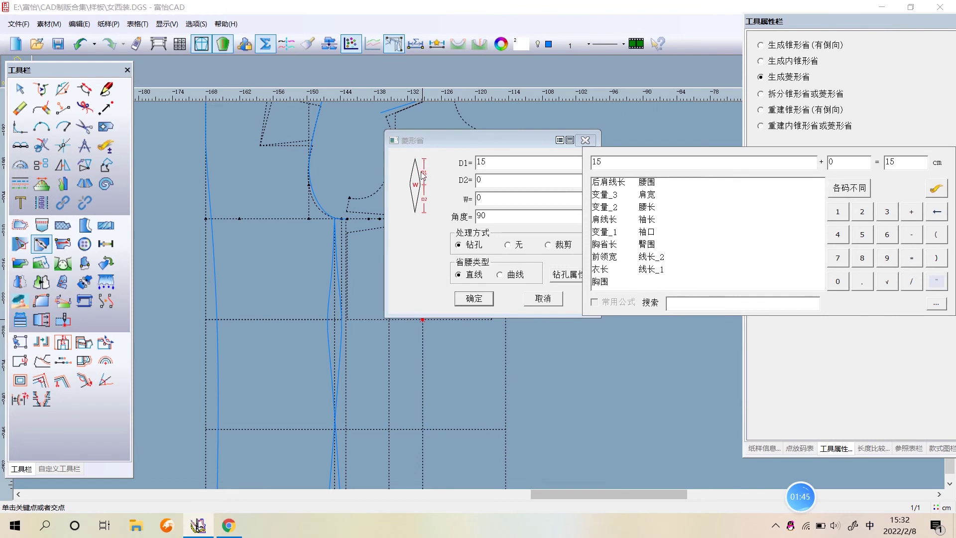
left_click(529, 180)
type("20")
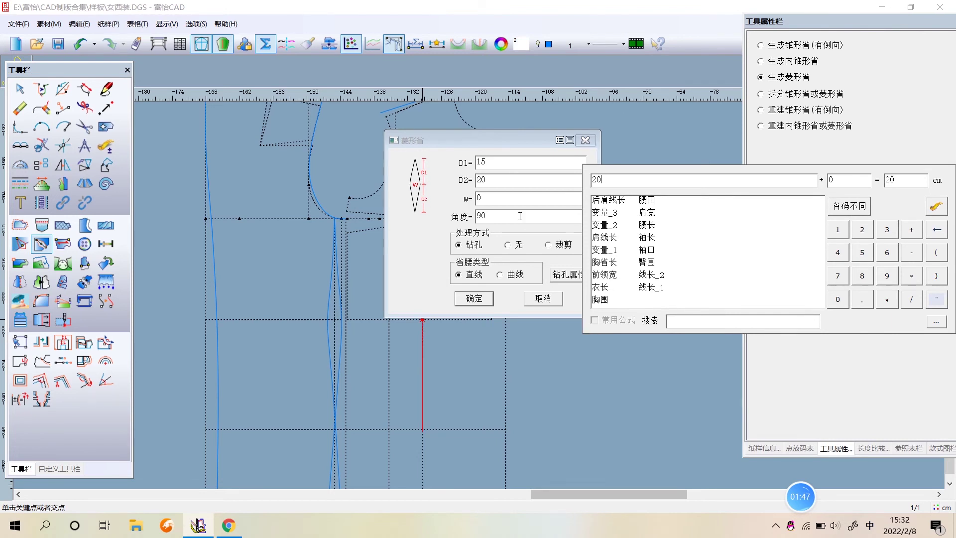
left_click(528, 198)
left_click_drag(499, 142, 599, 146)
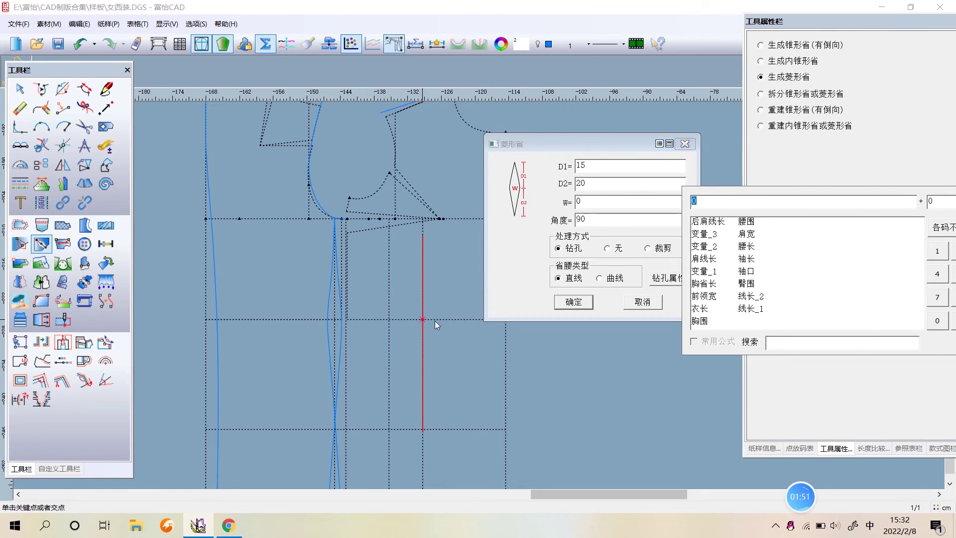
type("2.5")
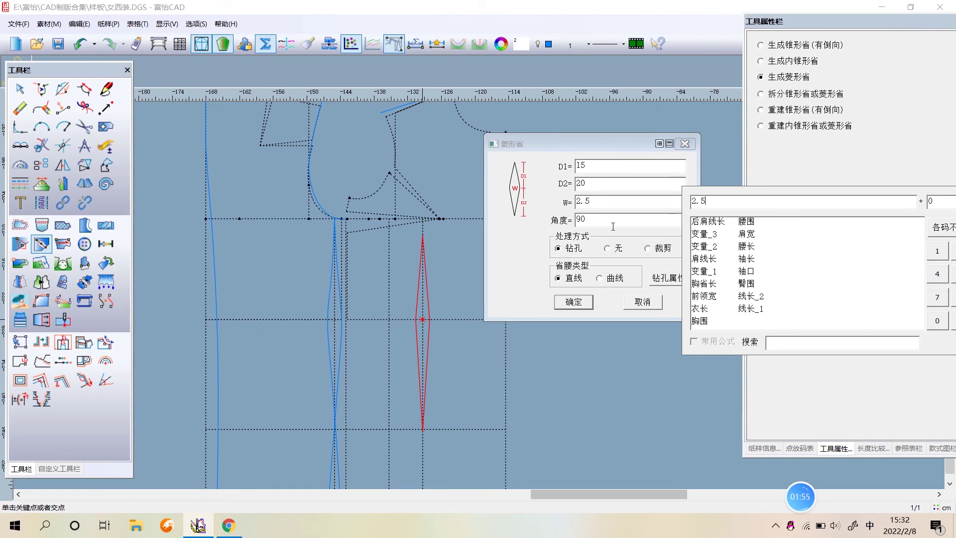
key("BackSpace")
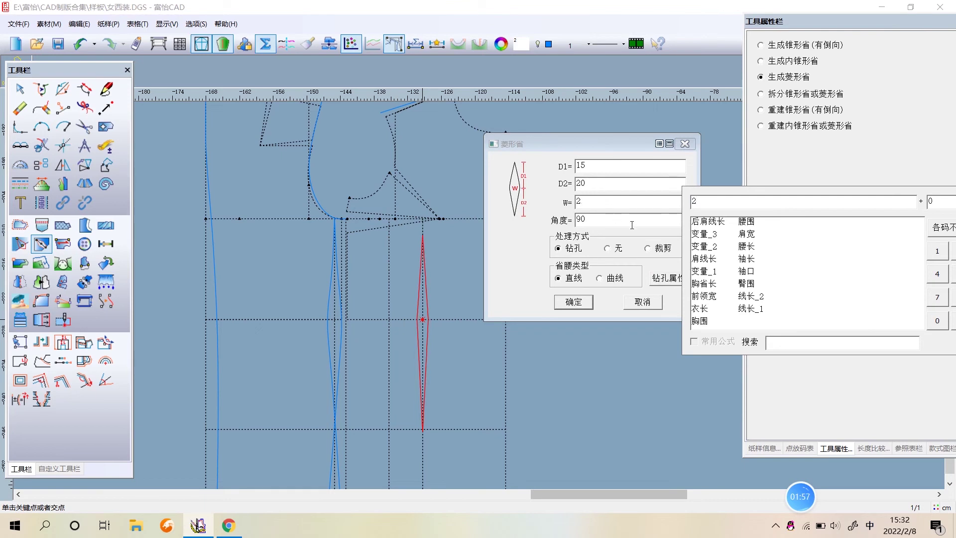
left_click(573, 302)
key("f")
scroll(365, 137, "up", 2)
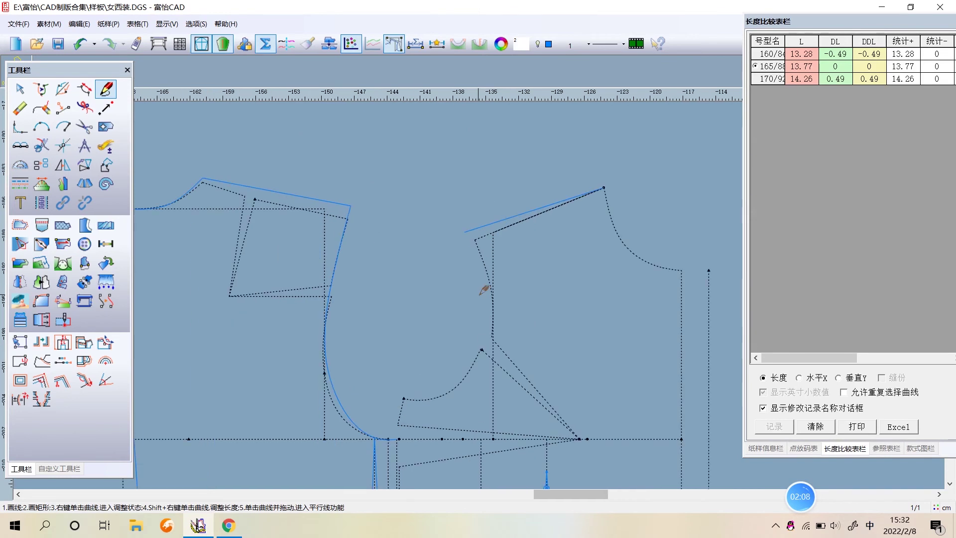
Step: Draw the front armhole curve from the shoulder tip through a midpoint to the chest line
left_click(464, 232)
scroll(495, 313, "up", 1)
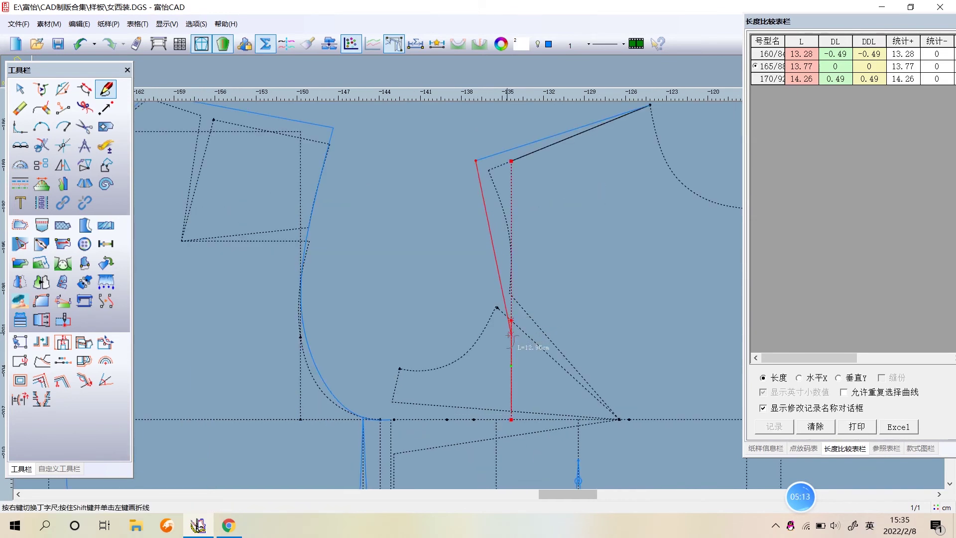
left_click(505, 304)
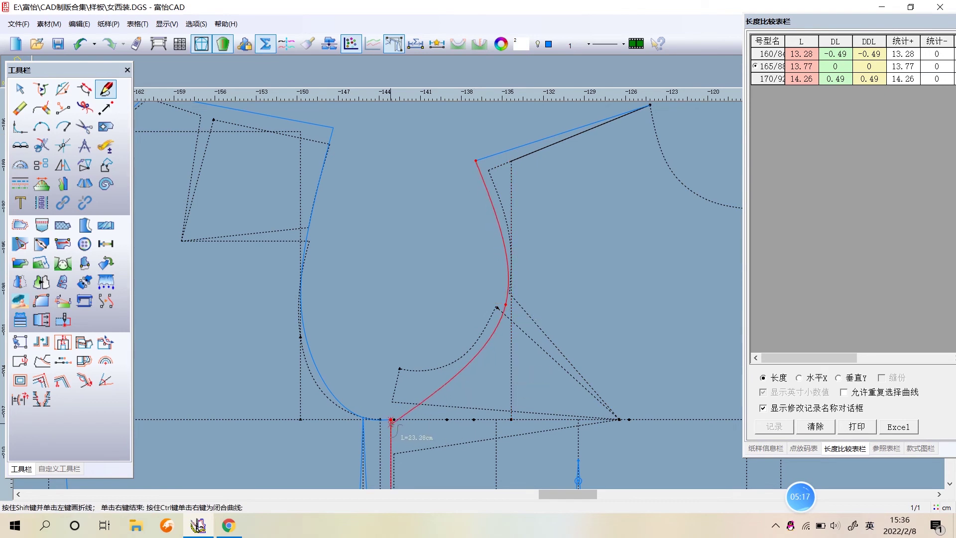
left_click(390, 419)
right_click(390, 419)
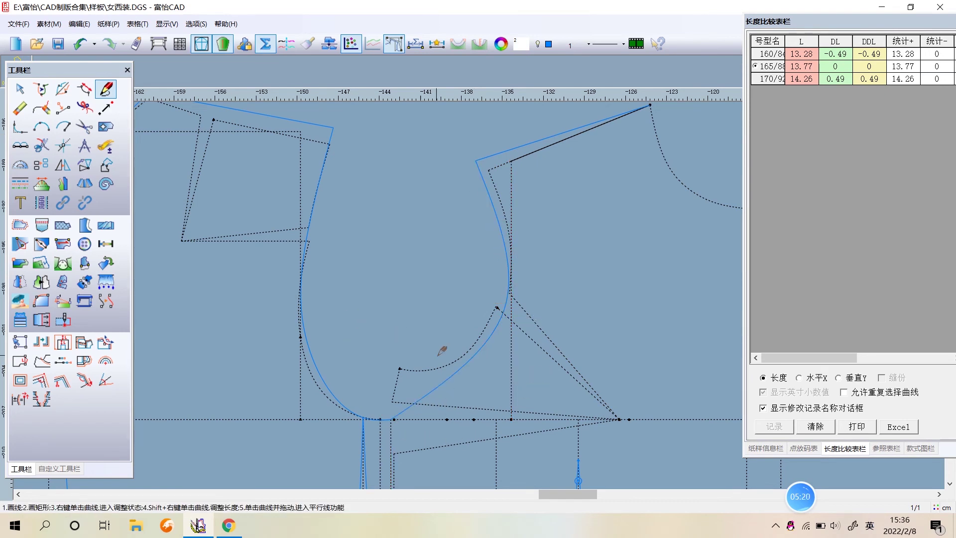
Step: Reshape the lower part of the front armhole curve with the adjust tool
key("a")
left_click_drag(463, 374, 472, 393)
scroll(515, 348, "up", 2)
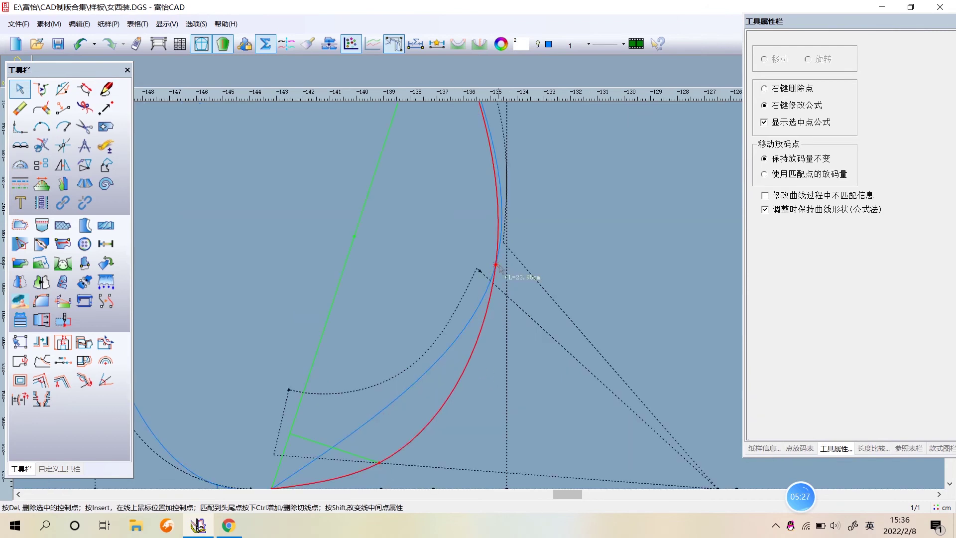
right_click(498, 328)
scroll(486, 317, "down", 3)
scroll(485, 317, "up", 2)
Step: Fine-tune the front armhole curve's points so it runs smoothly
left_click(507, 277)
right_click(511, 276)
left_click(523, 393)
scroll(480, 299, "down", 1)
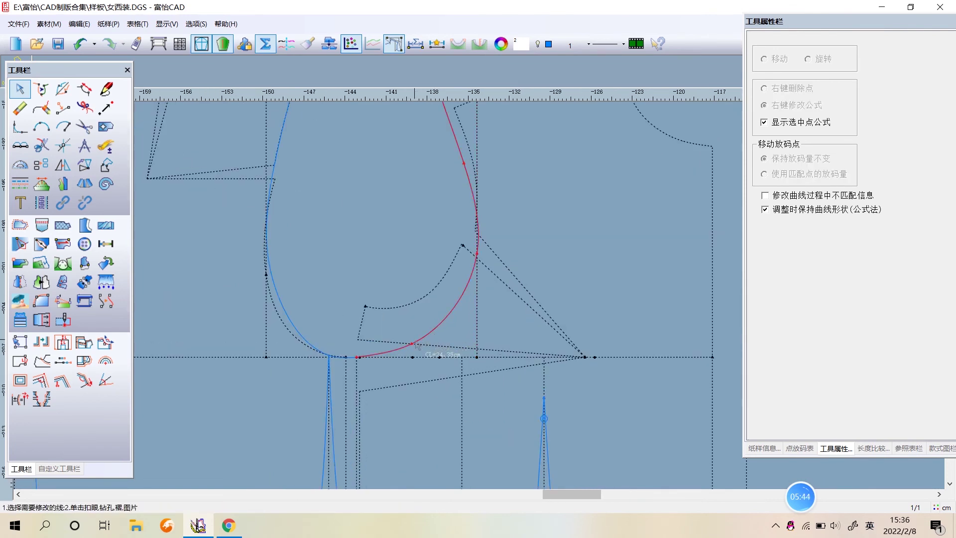
left_click(409, 351)
scroll(505, 199, "up", 2)
right_click(505, 199)
scroll(492, 284, "down", 2)
scroll(493, 284, "up", 2)
scroll(493, 284, "down", 2)
left_click(474, 283)
scroll(474, 282, "up", 1)
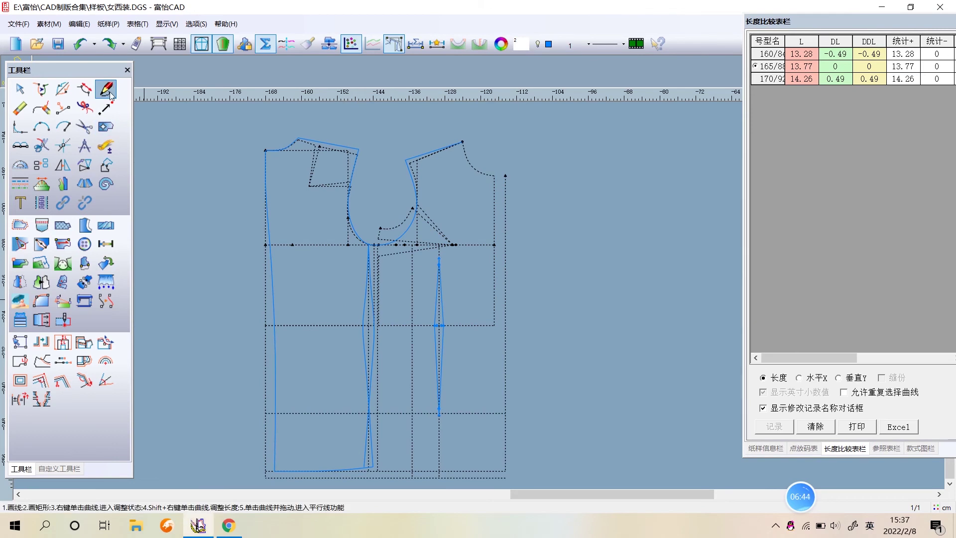
Step: Preview a 圆角 rounded corner between the front edge line and the hem line
left_click(18, 129)
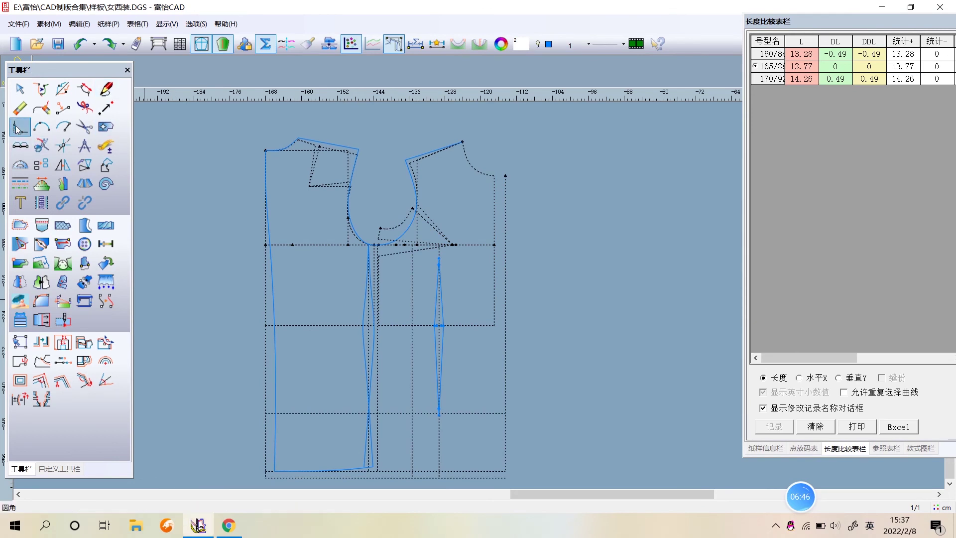
left_click_drag(478, 437, 521, 455)
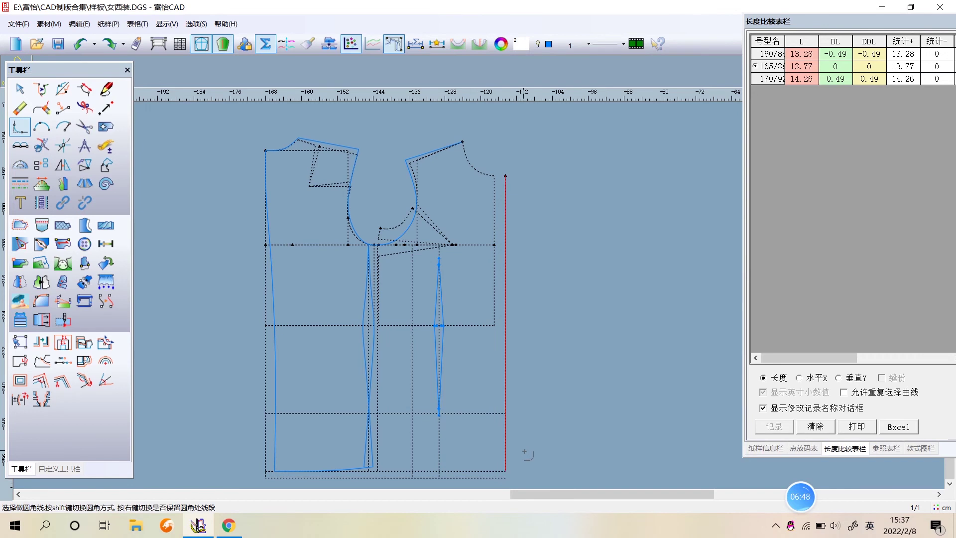
scroll(523, 472, "up", 2)
left_click_drag(482, 297, 422, 327)
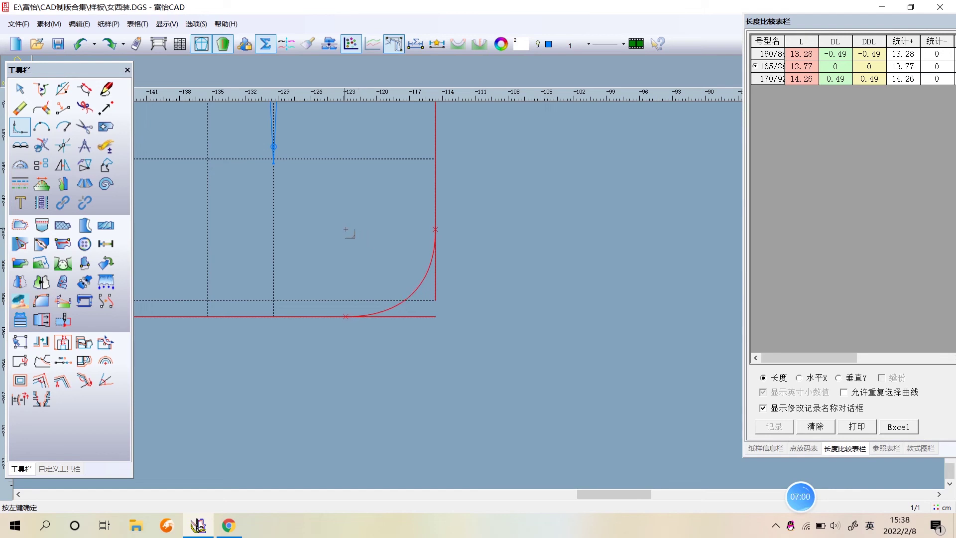
Step: Round the front hem corner with fillet lengths 8.78 and 12.22
scroll(335, 230, "down", 1)
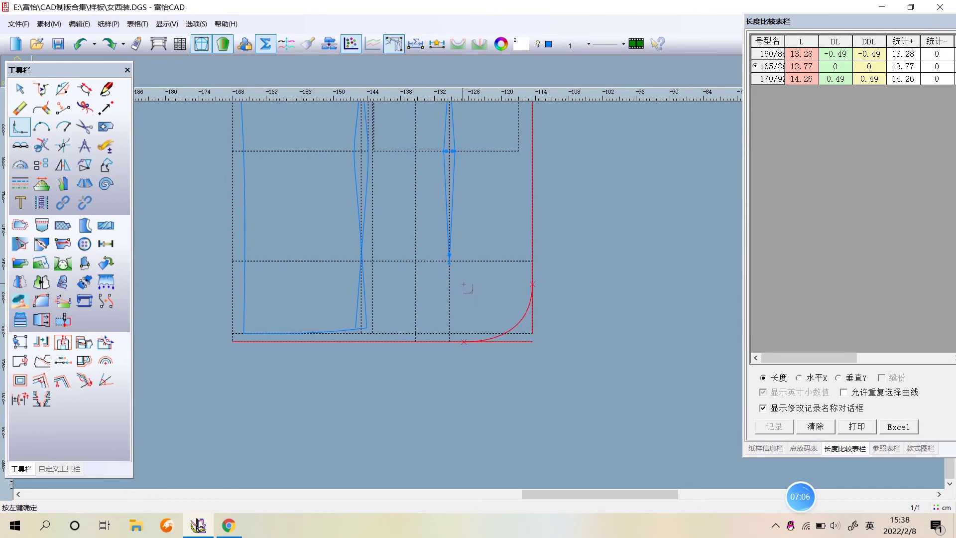
left_click(464, 284)
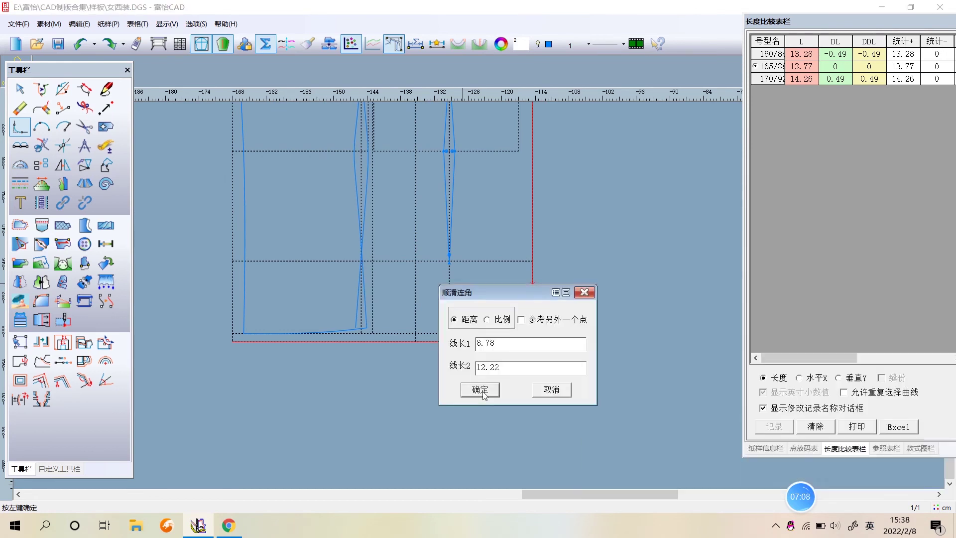
left_click(480, 390)
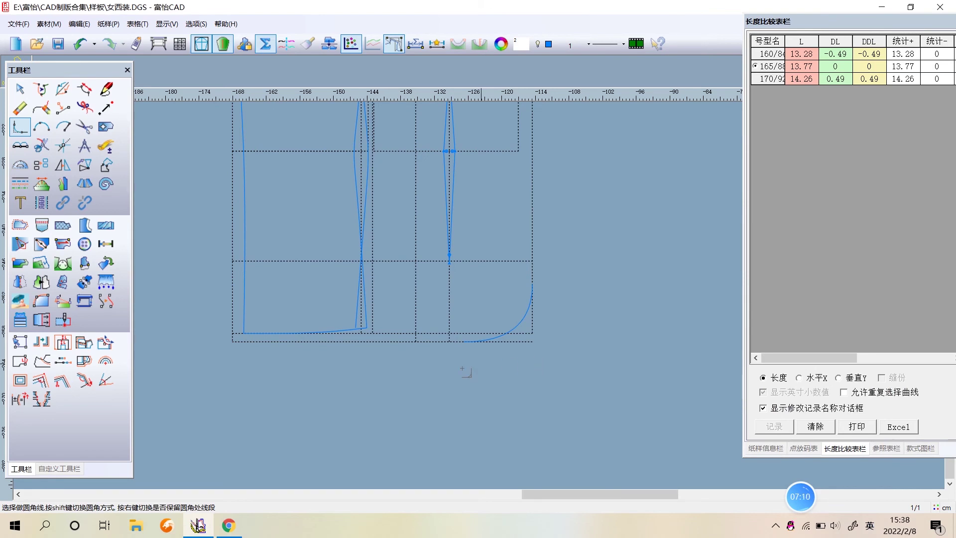
Step: Draw a slanted hem line from the side-seam hem corner to the rounded hem curve
left_click(106, 88)
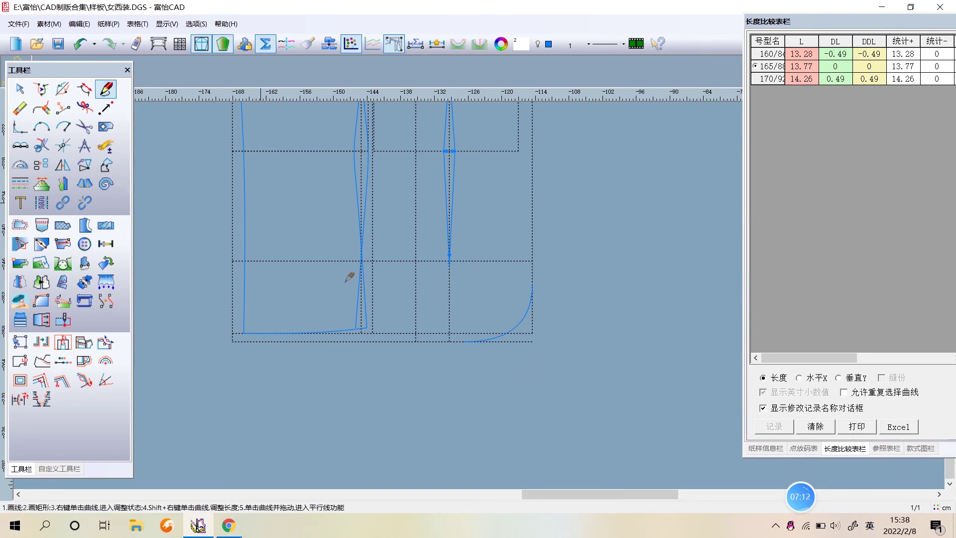
left_click(365, 328)
left_click(463, 341)
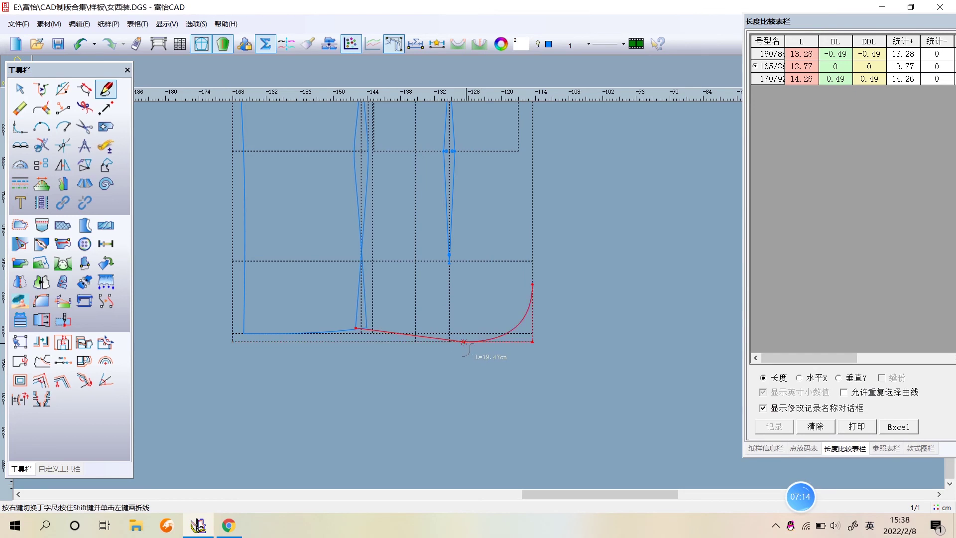
right_click(523, 408)
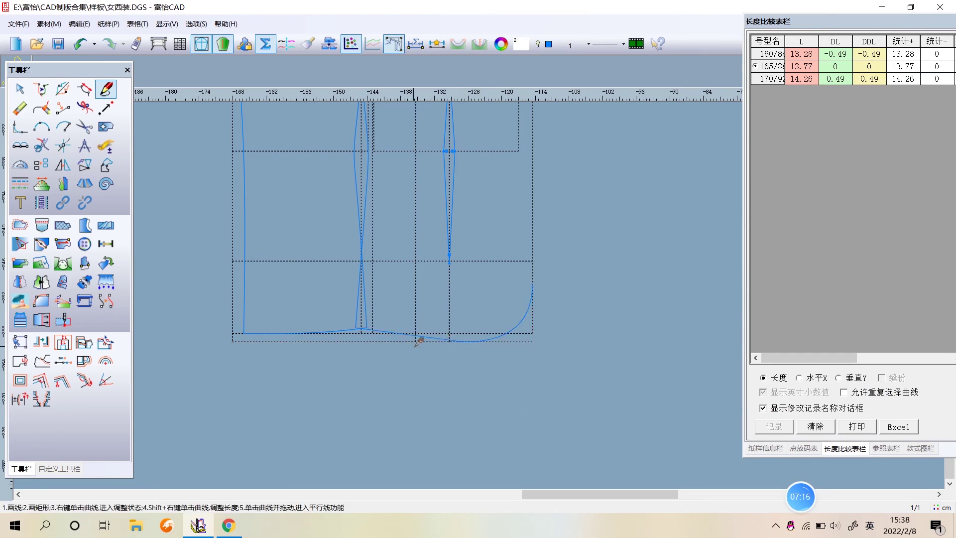
right_click(419, 334)
Step: Drag the slanted hem line's midpoint down into a gentle 19.48 cm curve
scroll(402, 351, "up", 2)
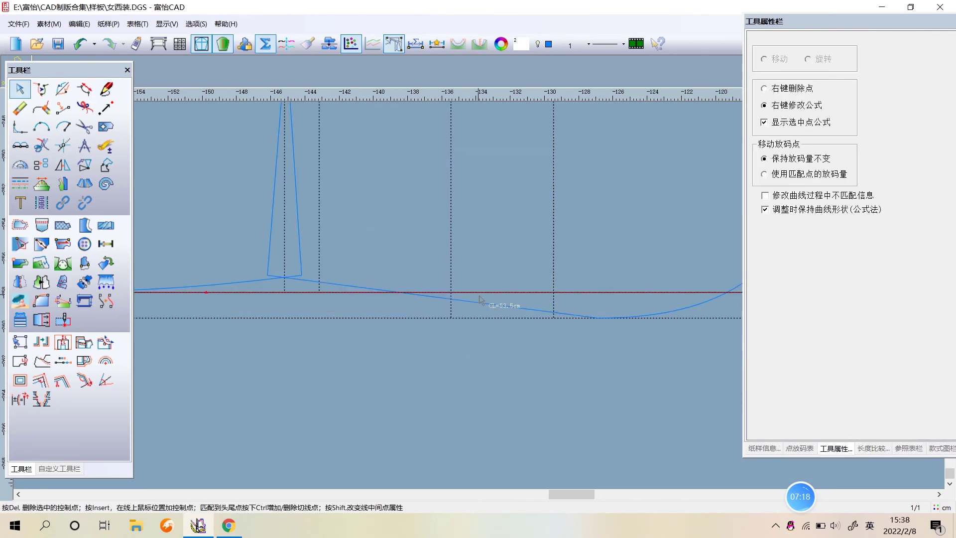
left_click(480, 301)
left_click(467, 303)
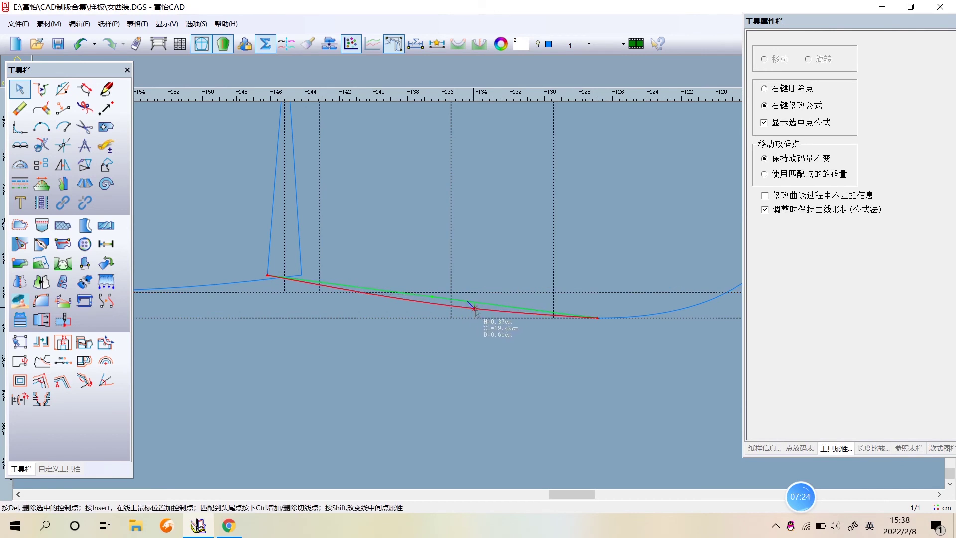
left_click(501, 311)
right_click(572, 358)
scroll(548, 338, "down", 2)
scroll(486, 280, "down", 2)
scroll(479, 294, "up", 2)
scroll(448, 258, "down", 2)
scroll(428, 249, "up", 1)
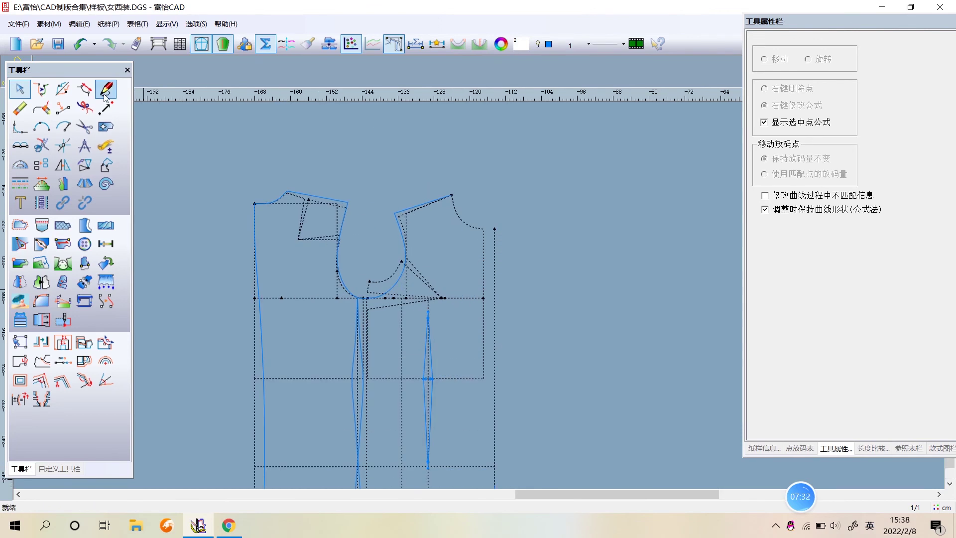
left_click(105, 89)
scroll(485, 284, "up", 1)
scroll(468, 214, "up", 1)
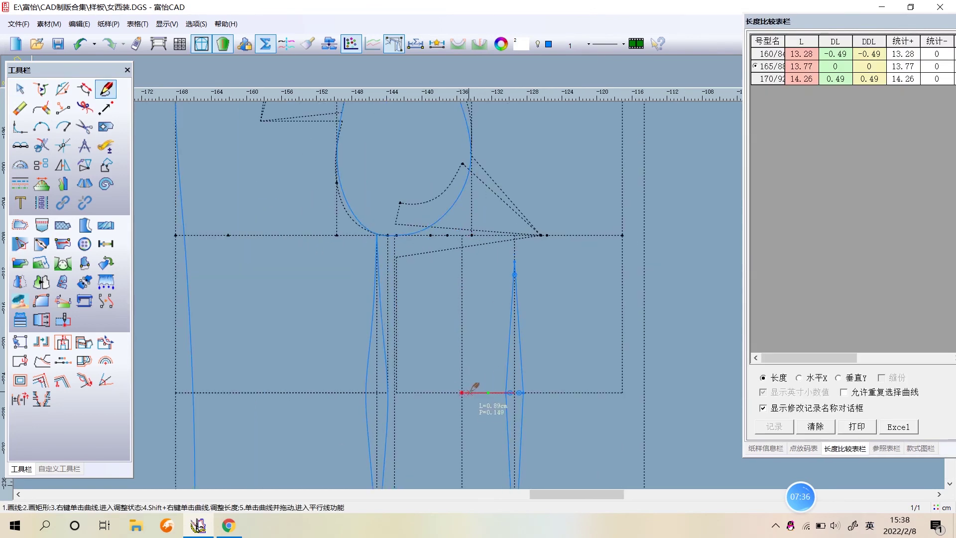
Step: Place a point on the waist line 1.25 cm from the front dart, replacing an initial 1.5 cm point
left_click(63, 108)
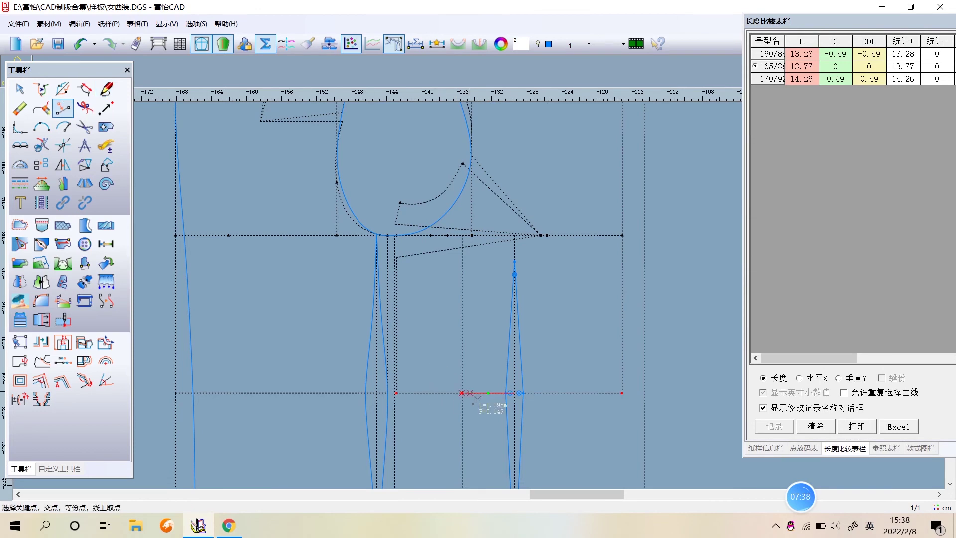
left_click(473, 393)
type("1.25")
left_click(488, 377)
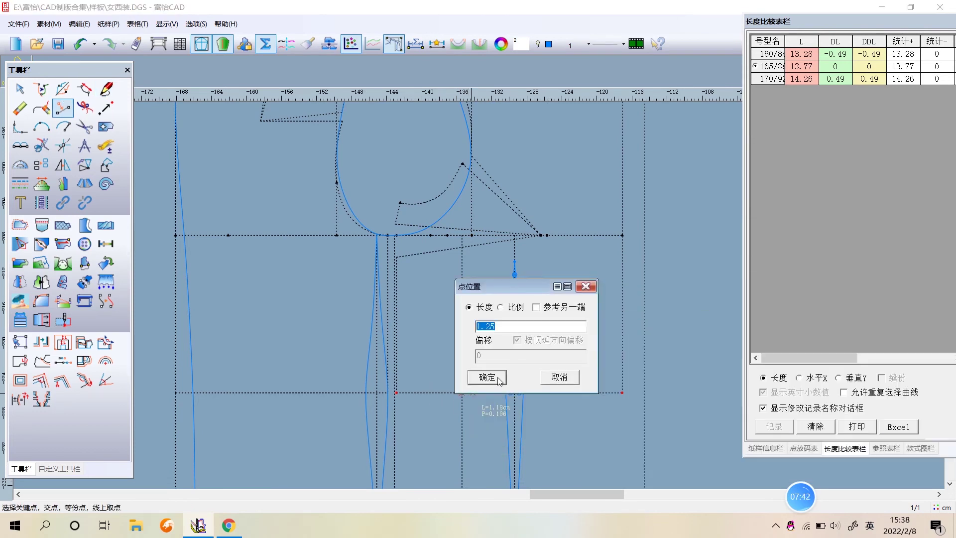
left_click(450, 393)
type("1.25")
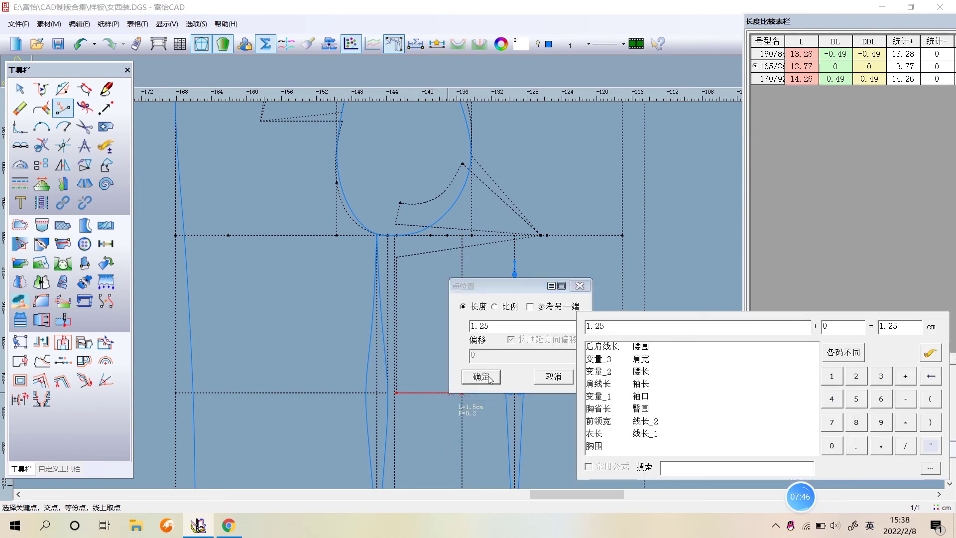
left_click(489, 376)
scroll(486, 349, "down", 1)
scroll(487, 339, "down", 1)
scroll(493, 324, "down", 1)
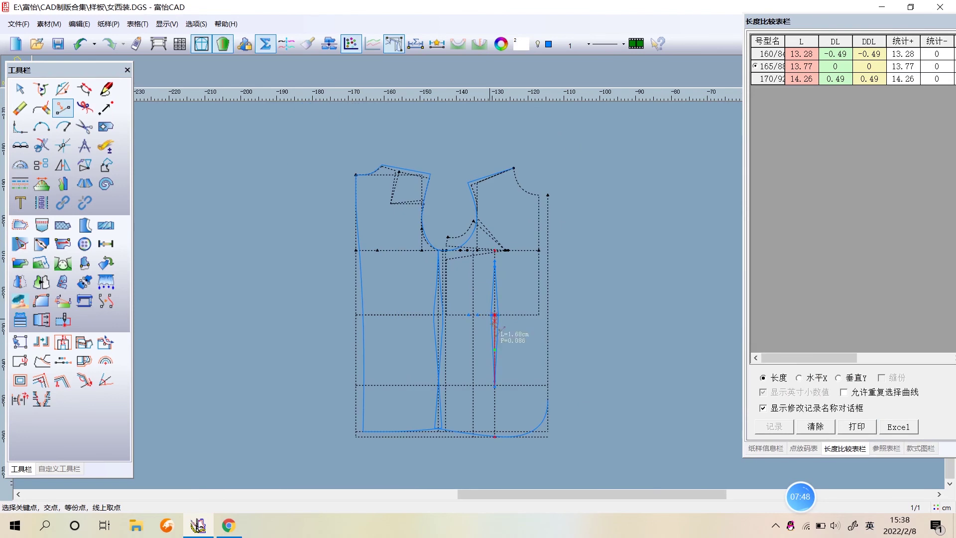
left_click(106, 88)
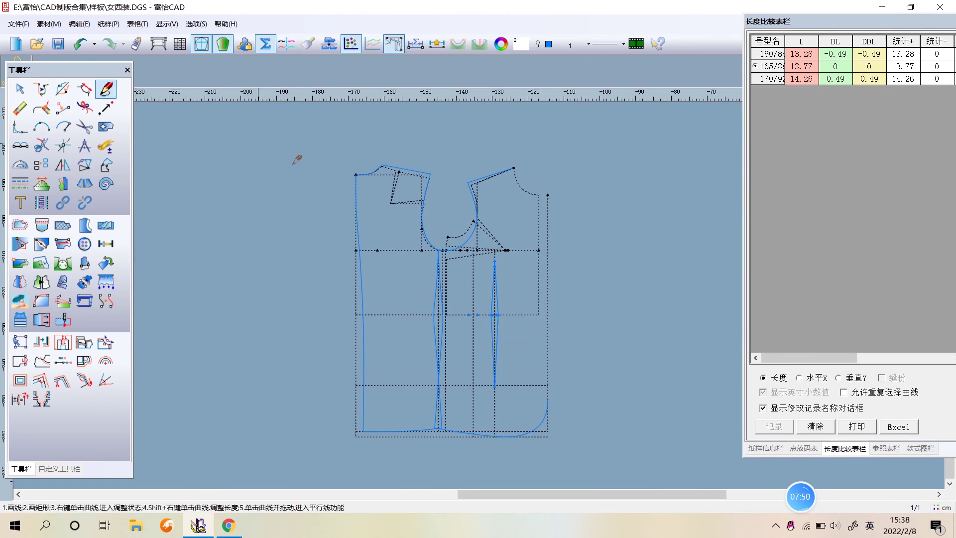
Step: Draw the two seam legs from the waist point down to the hem
left_click(480, 314)
scroll(479, 423, "up", 2)
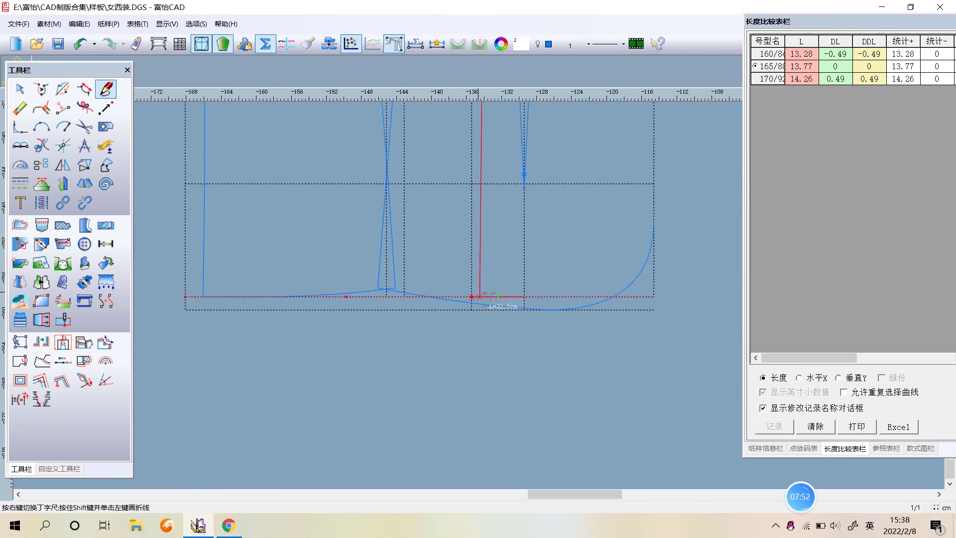
scroll(481, 297, "up", 2)
left_click(446, 317)
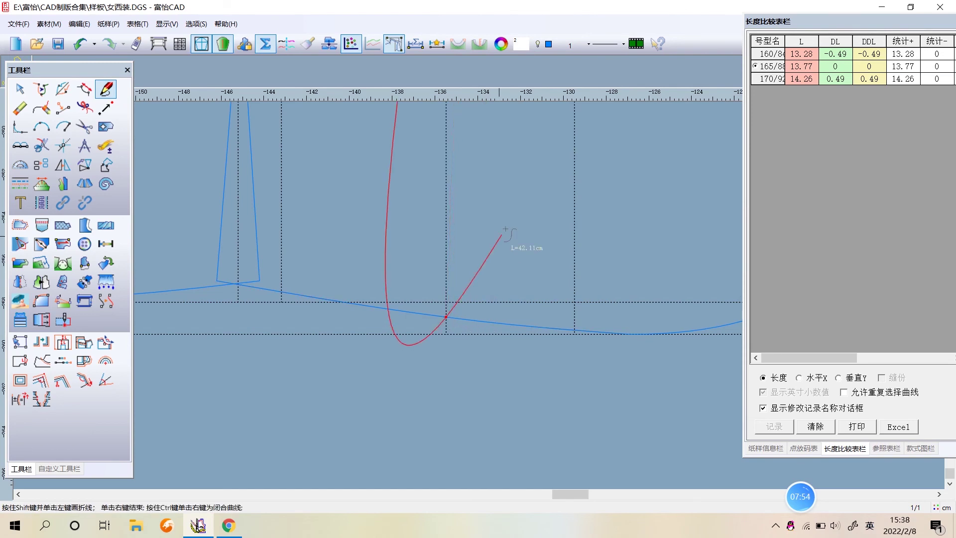
right_click(503, 230)
scroll(493, 259, "down", 3)
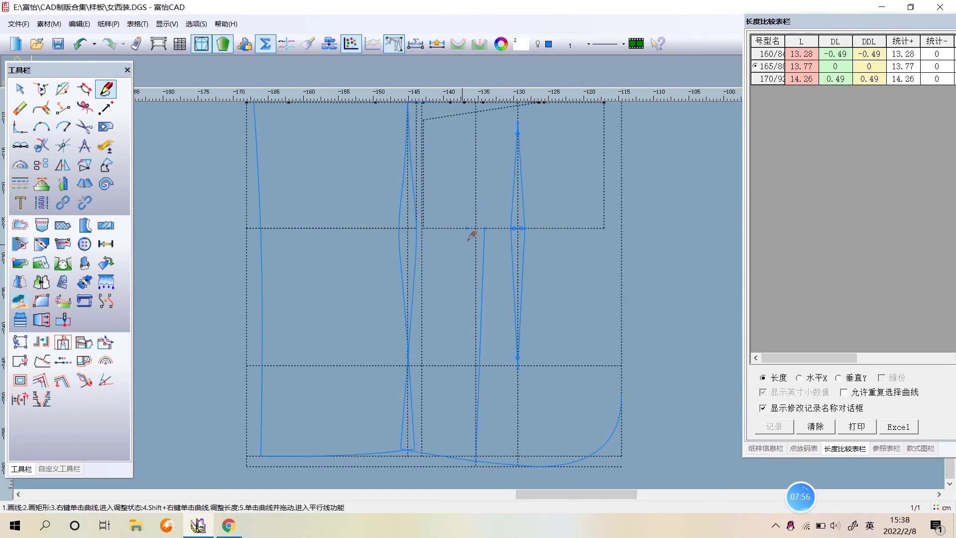
left_click(474, 228)
scroll(475, 460, "up", 2)
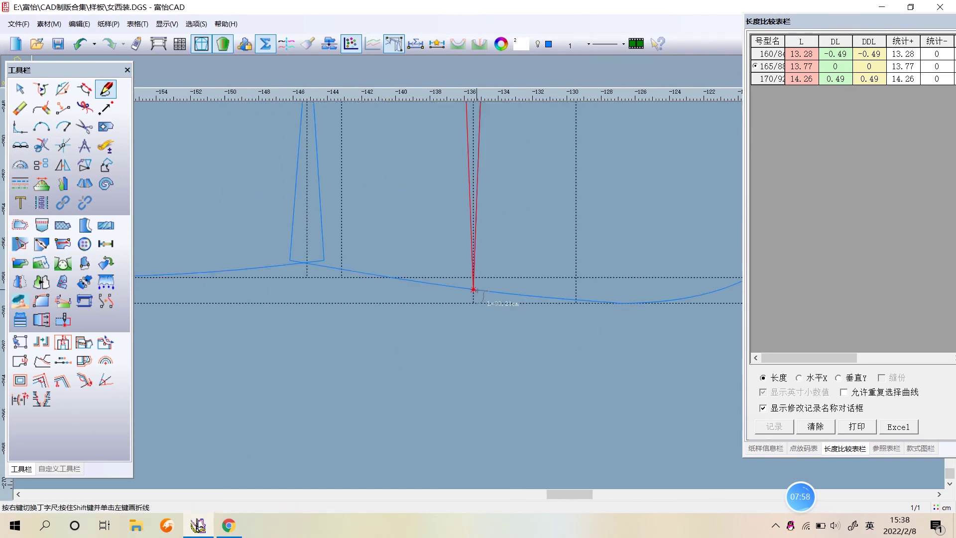
left_click(473, 289)
right_click(521, 234)
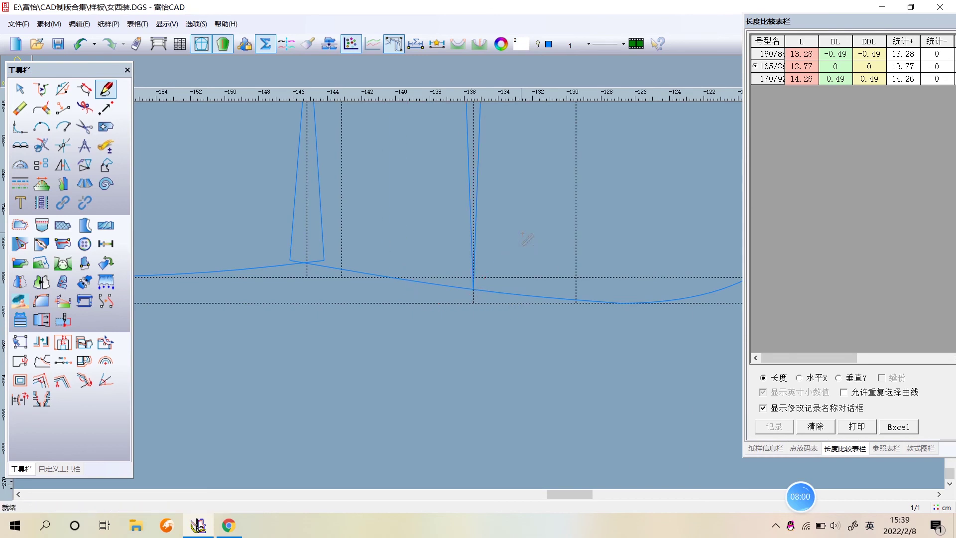
scroll(481, 181, "down", 2)
scroll(482, 154, "down", 1)
scroll(481, 258, "up", 2)
scroll(487, 267, "up", 1)
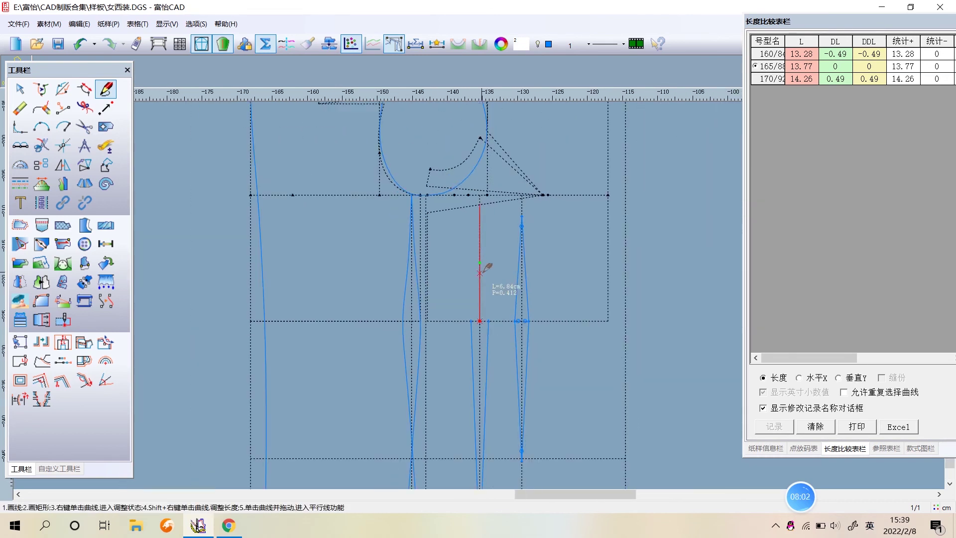
Step: Draw the upper seam line from the marked waist point up to the armhole curve
left_click(488, 321)
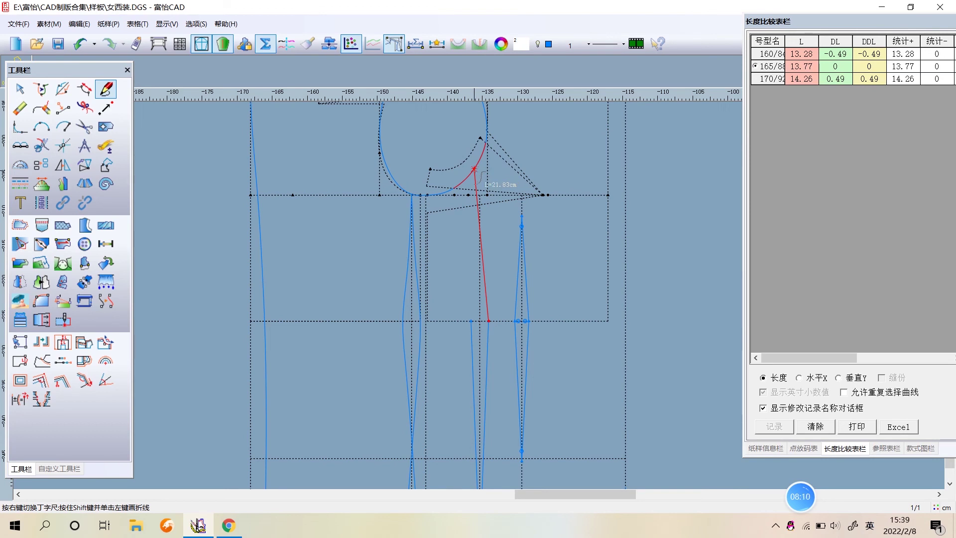
left_click(473, 168)
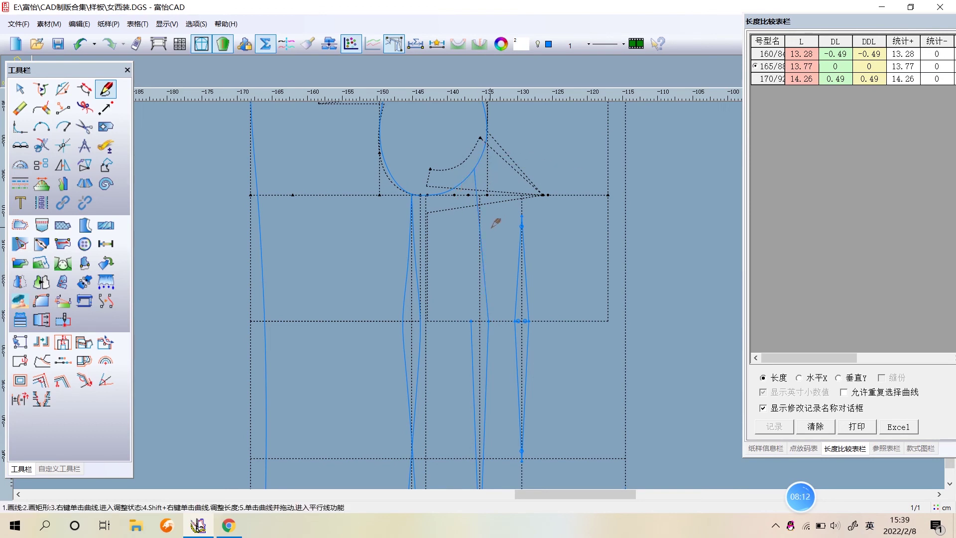
scroll(494, 223, "up", 2)
Step: Bend the upper seam line into a curve
right_click(460, 258)
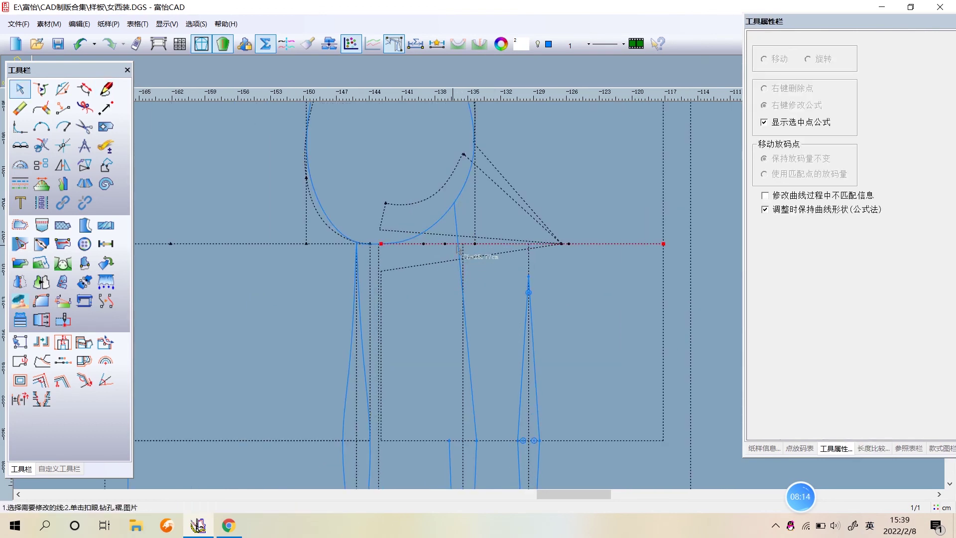
left_click(460, 254)
scroll(460, 254, "up", 2)
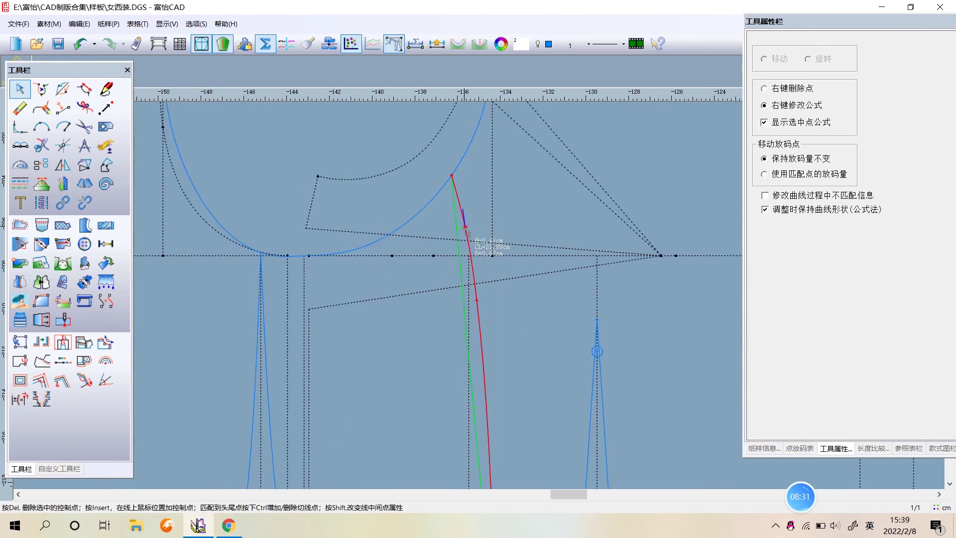
left_click(466, 229)
right_click(504, 346)
scroll(479, 294, "down", 2)
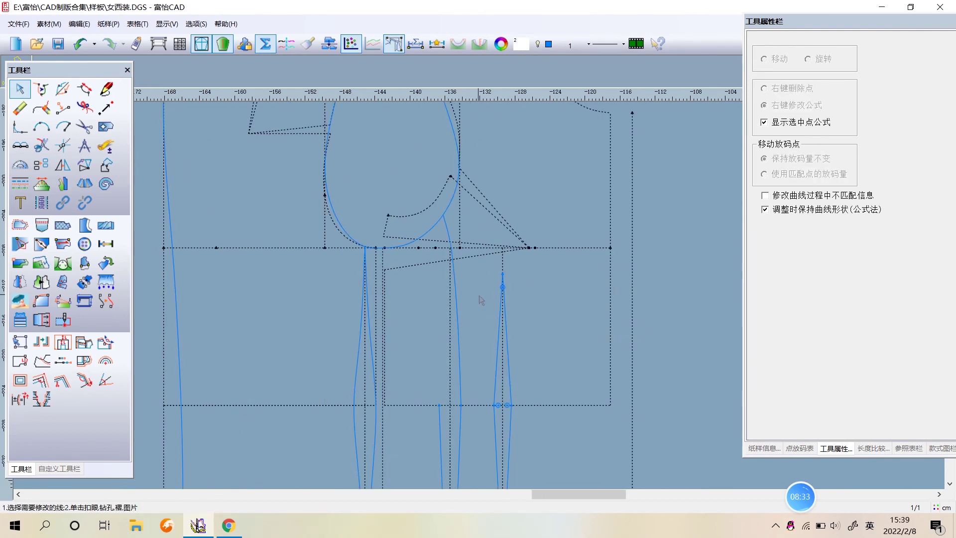
Step: Draw a seam line from a point 1 cm along the armhole down to the waist line
left_click(443, 229)
right_click(450, 238)
left_click(454, 242)
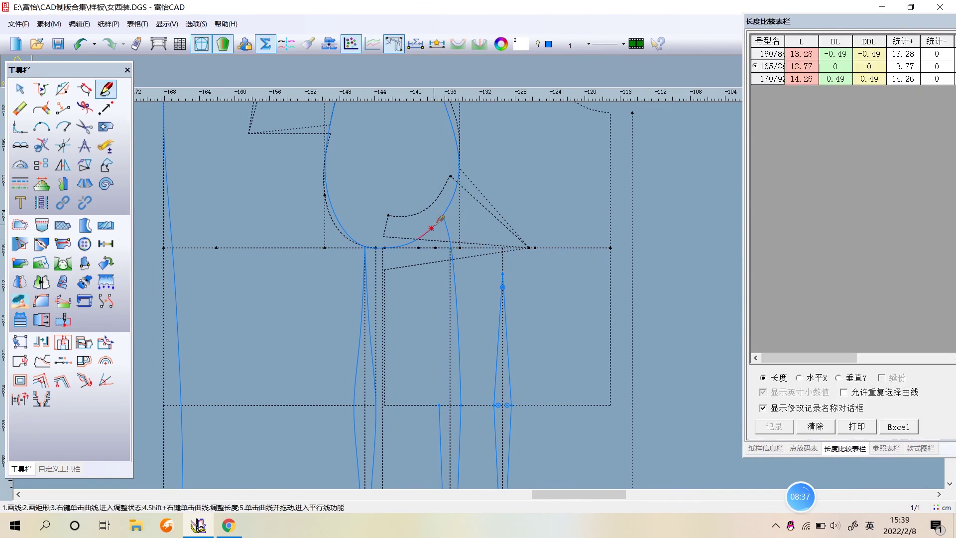
scroll(443, 215, "up", 2)
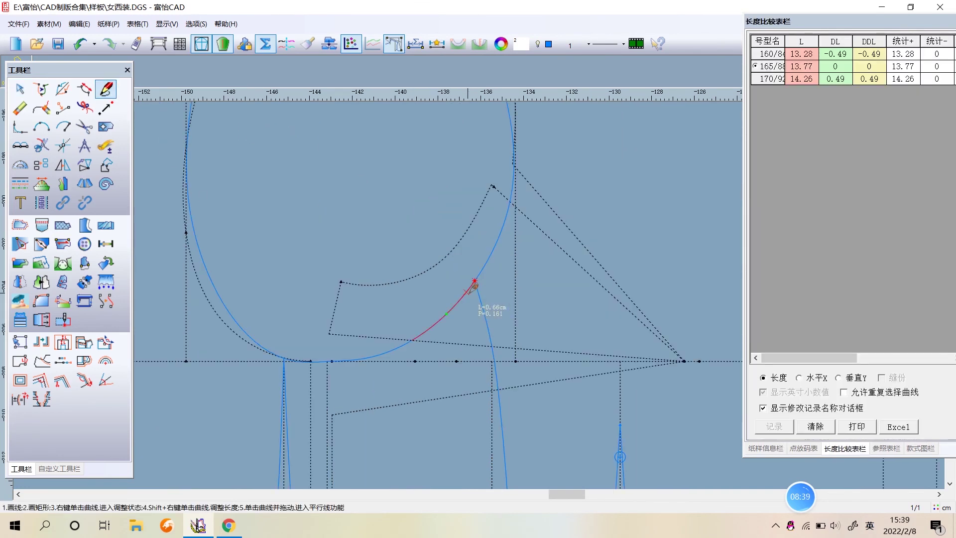
left_click(510, 197)
type("1.2")
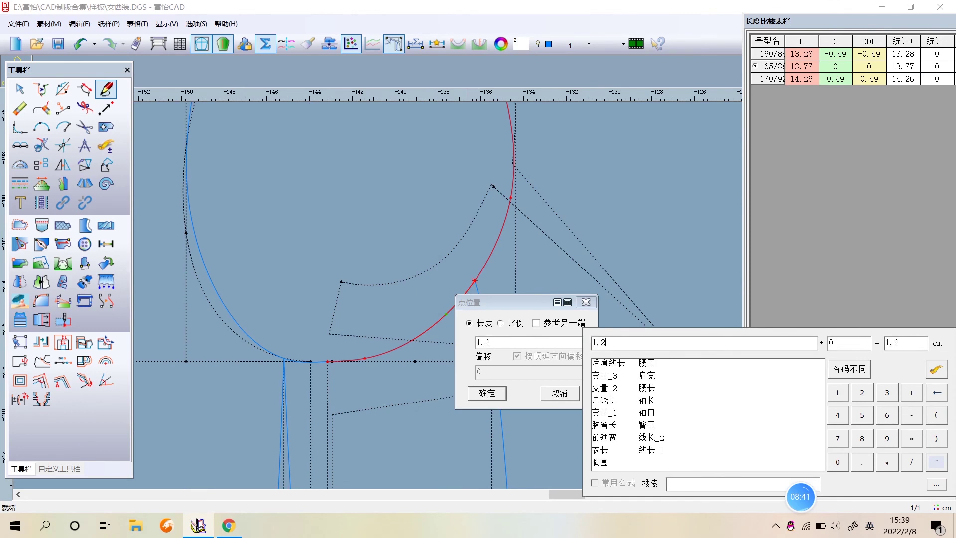
left_click(499, 393)
scroll(481, 368, "down", 1)
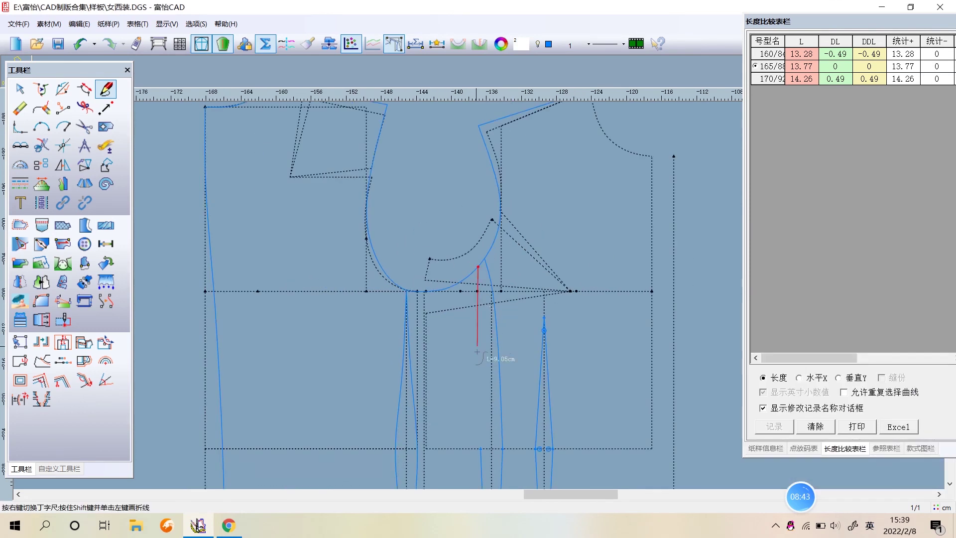
scroll(483, 356, "down", 1)
left_click(480, 373)
right_click(485, 285)
Step: Curve the new princess seam smoothly from armhole to waist, about 21.9 cm long
key("a")
left_click(481, 285)
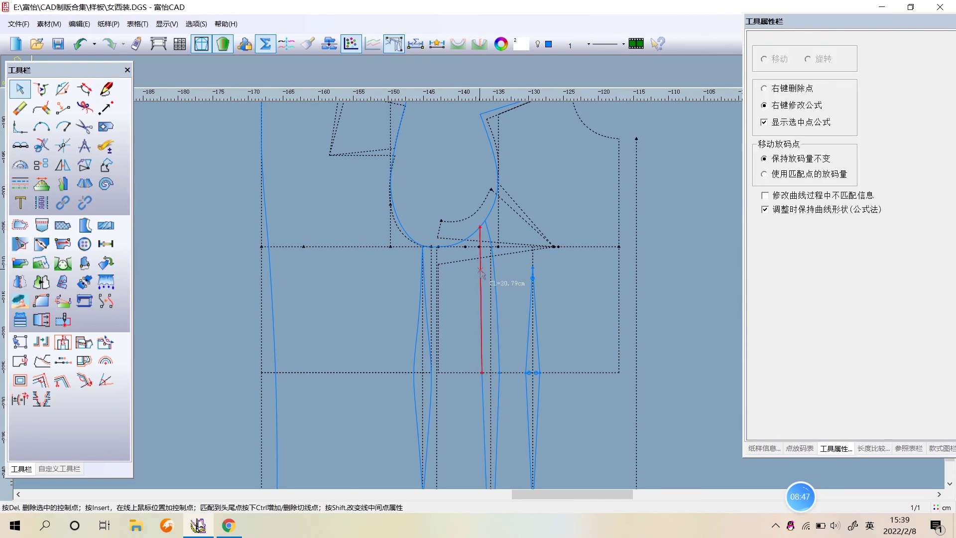
scroll(478, 298, "up", 2)
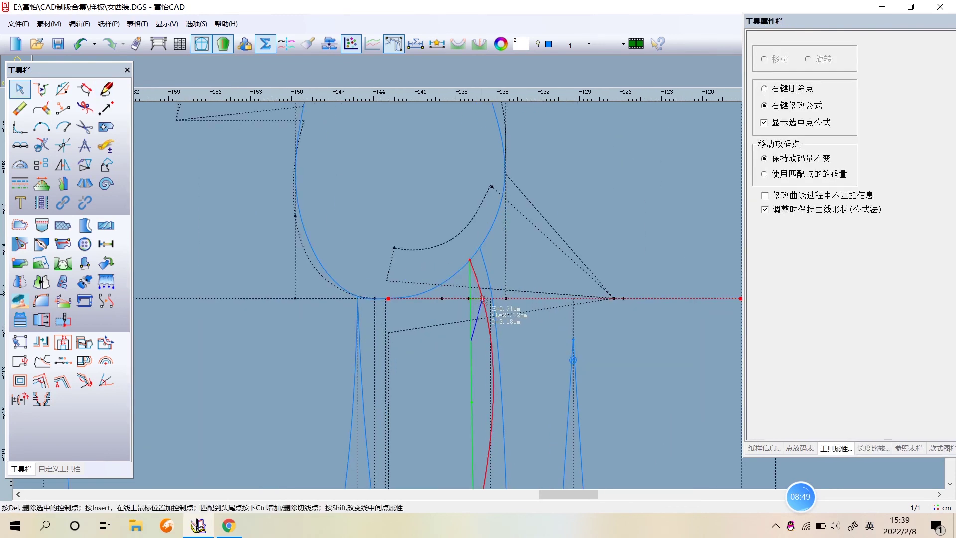
left_click(524, 323)
scroll(525, 322, "up", 1)
scroll(479, 297, "down", 1)
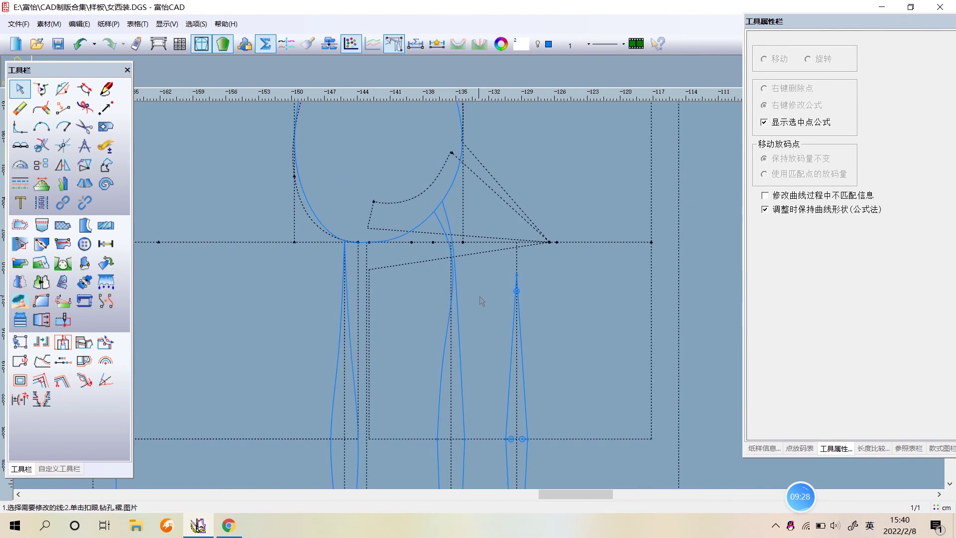
scroll(480, 299, "up", 1)
left_click(441, 277)
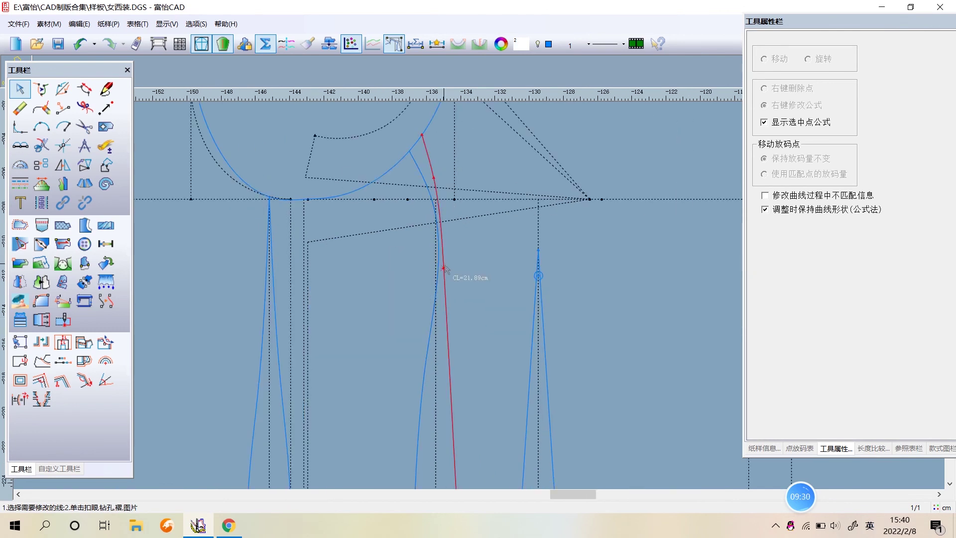
left_click_drag(444, 295, 451, 386)
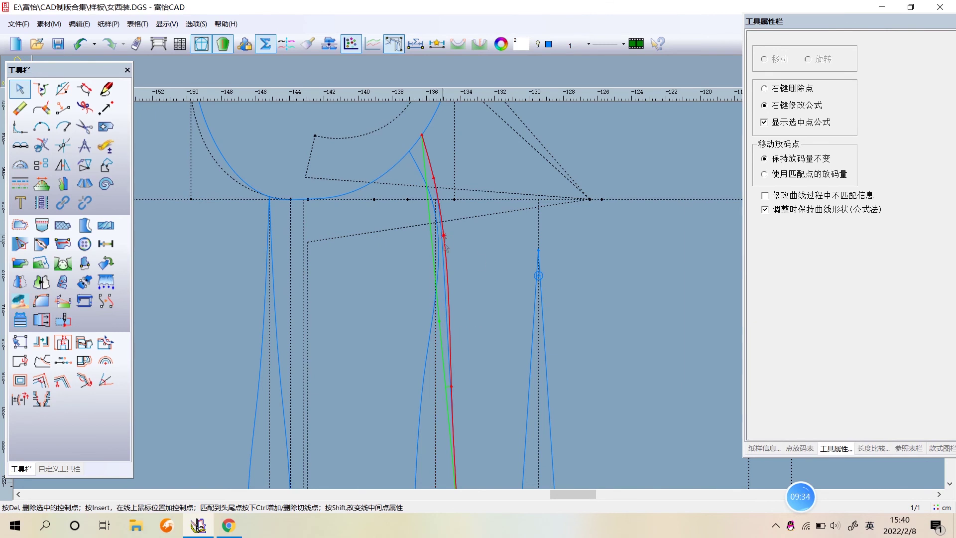
scroll(446, 251, "up", 1)
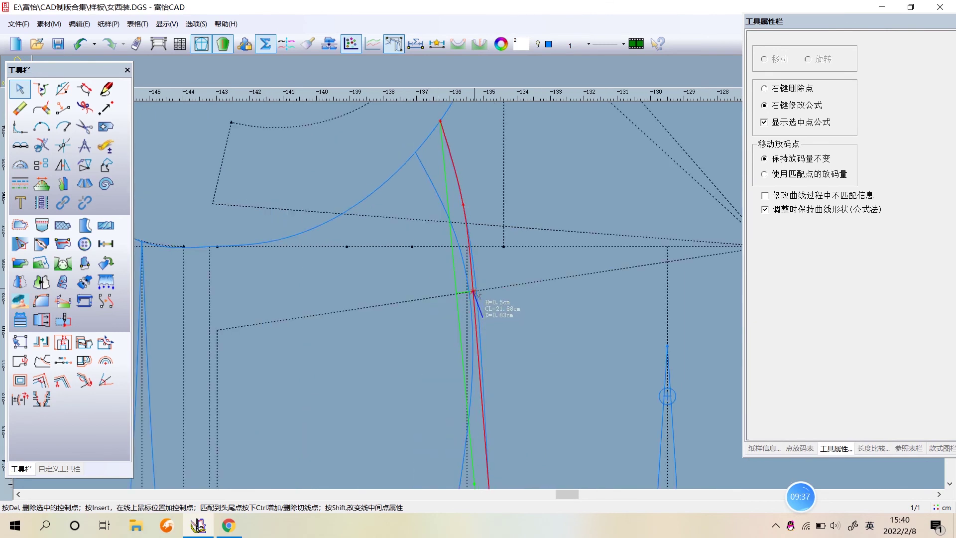
scroll(479, 297, "down", 2)
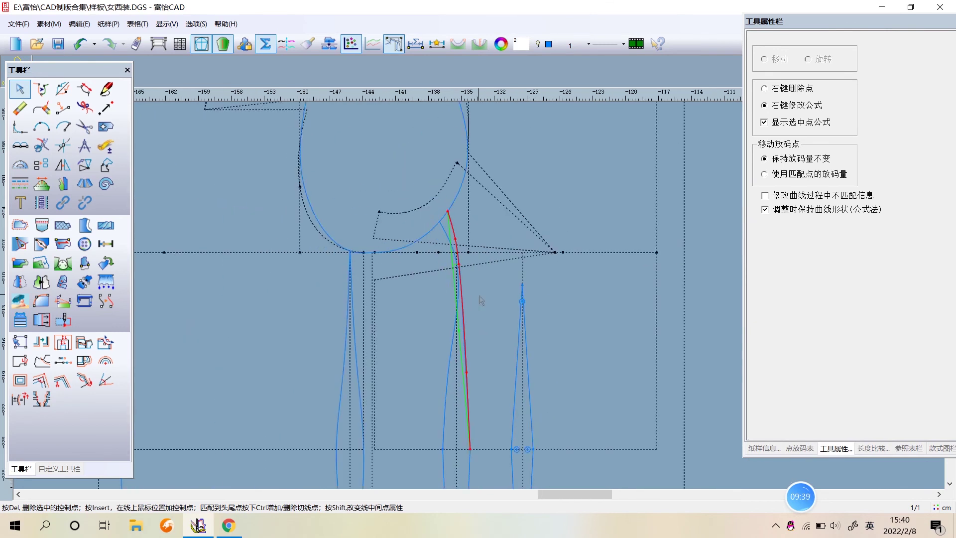
scroll(481, 299, "down", 2)
right_click(481, 299)
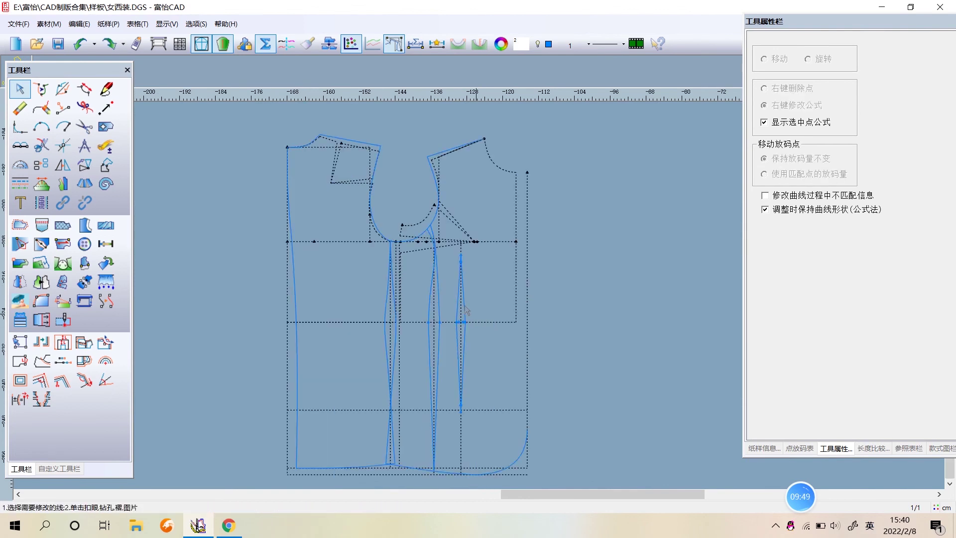
scroll(480, 299, "up", 2)
left_click(487, 351)
scroll(478, 372, "up", 1)
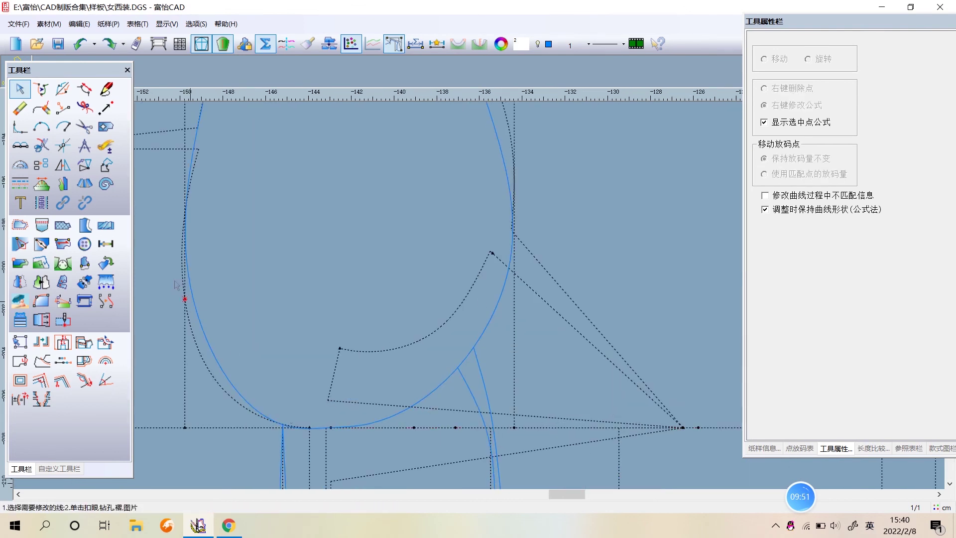
Step: Split the armhole curve where the princess seam lines cross it
left_click(42, 145)
left_click(490, 299)
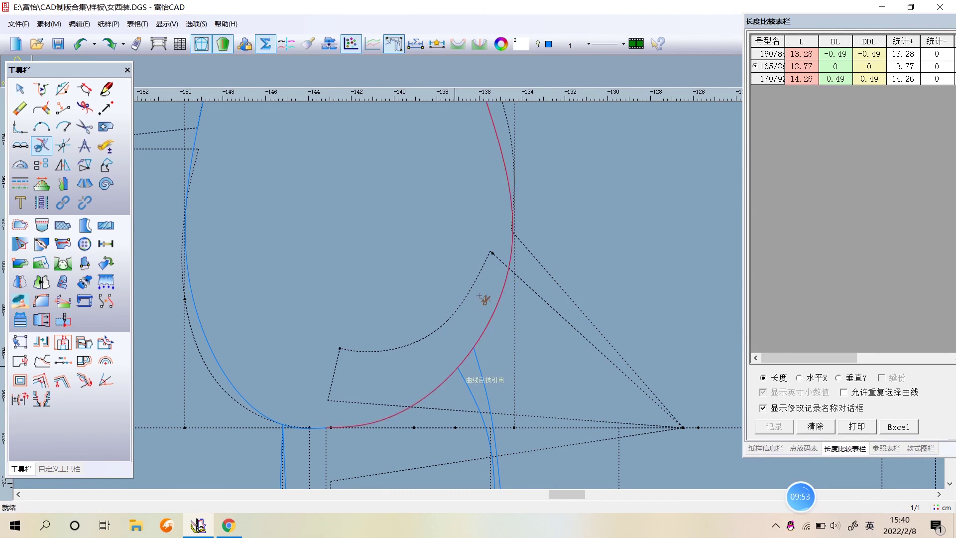
scroll(508, 283, "up", 2)
left_click_drag(458, 248, 505, 275)
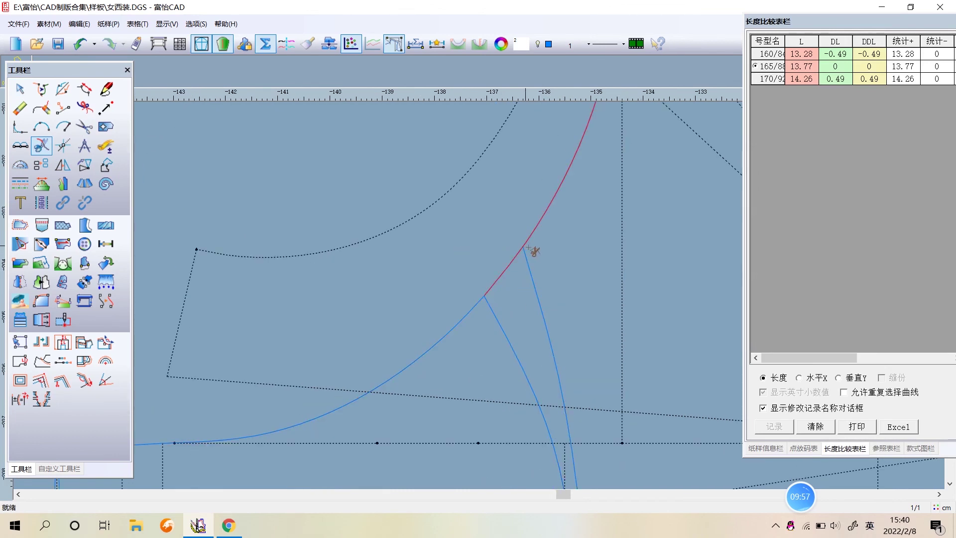
left_click(523, 247)
left_click(106, 89)
left_click_drag(481, 265, 502, 282)
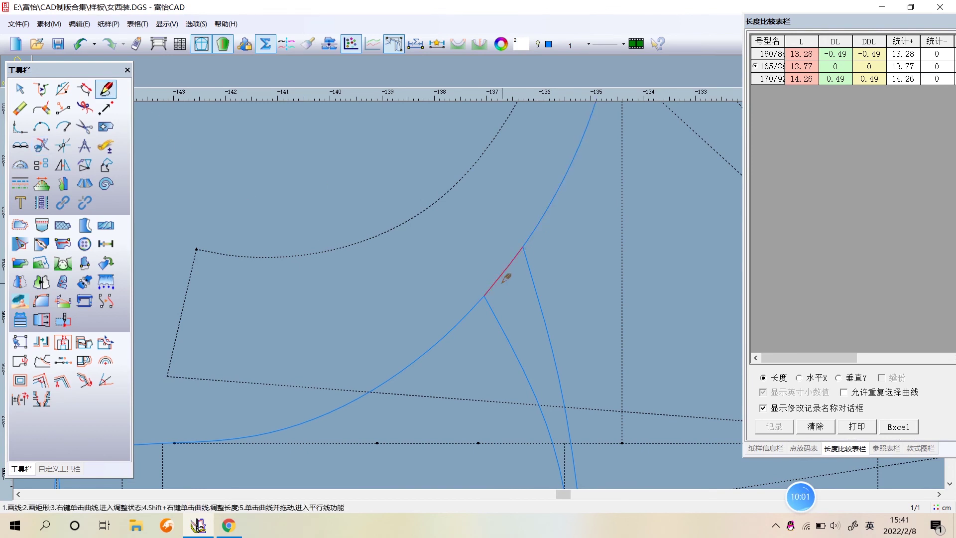
scroll(515, 297, "down", 3)
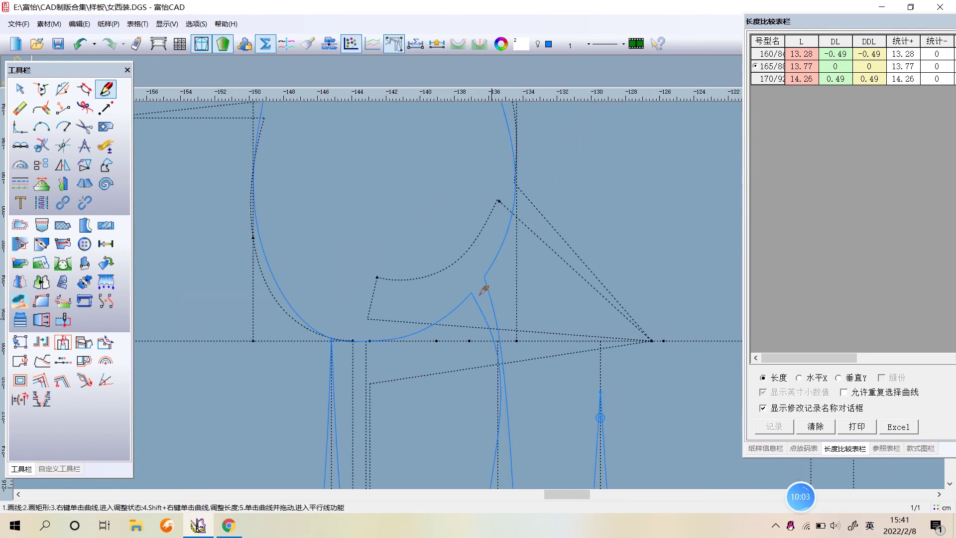
scroll(515, 297, "down", 3)
Step: Raise the underarm armhole section's upper end and smooth its middle into a 7.4 cm arc
left_click(20, 89)
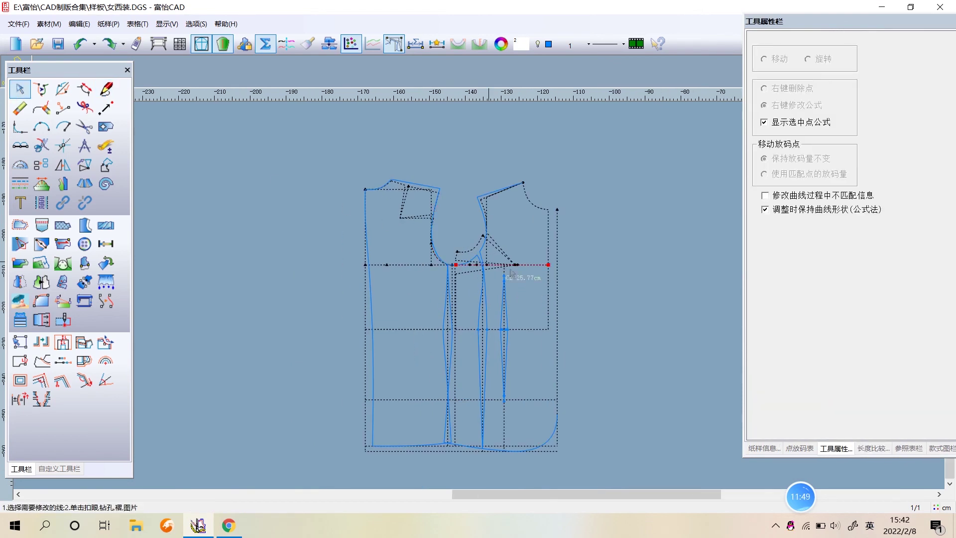
scroll(473, 244, "up", 3)
scroll(497, 278, "up", 3)
left_click(516, 323)
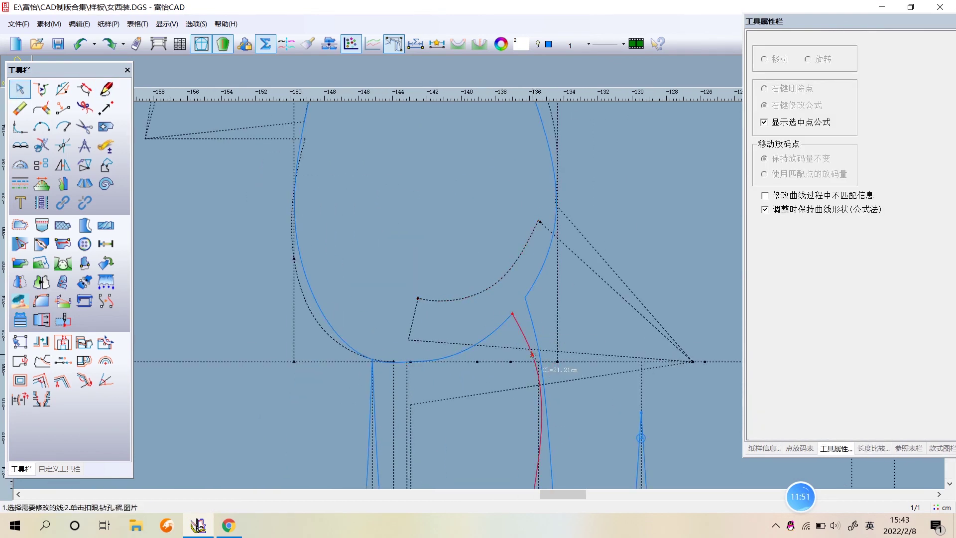
right_click(510, 307)
left_click(508, 319)
right_click(512, 314)
left_click_drag(514, 317, 509, 306)
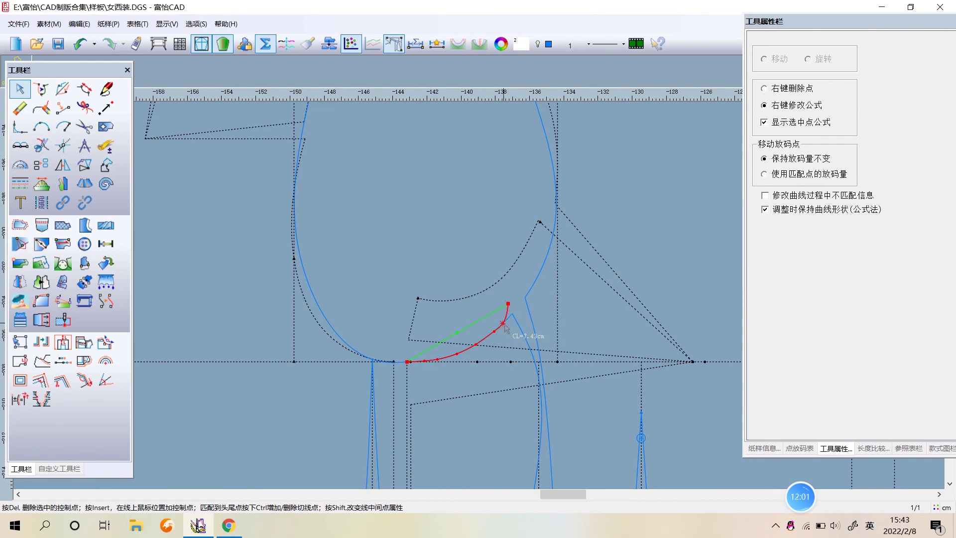
left_click_drag(504, 325, 502, 324)
Step: Finish refining the underarm armhole curve's shape
left_click(420, 252)
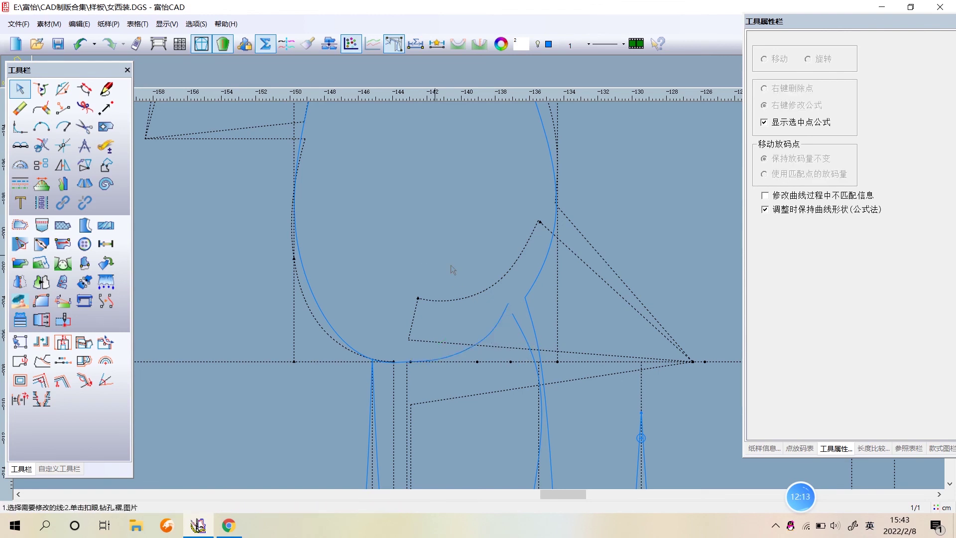
scroll(463, 281, "down", 1)
scroll(484, 308, "up", 1)
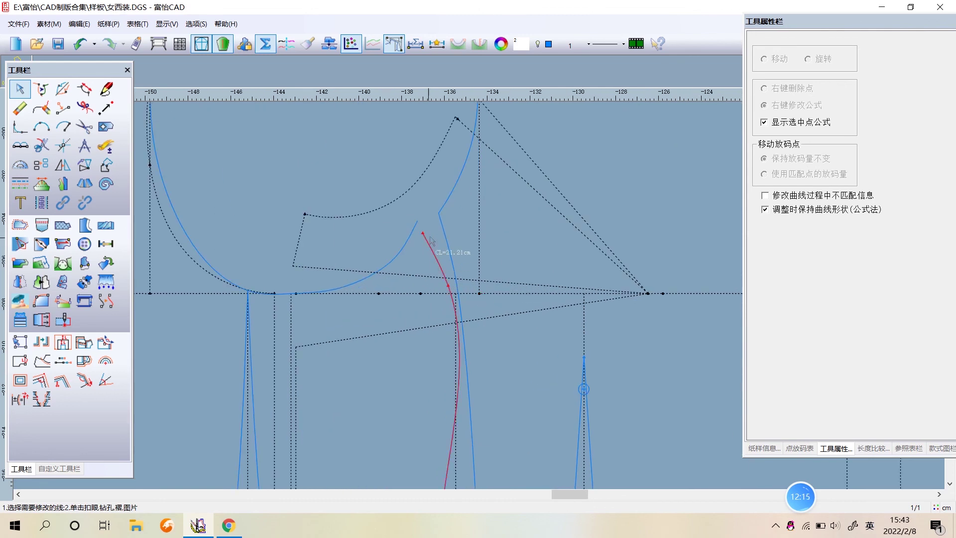
left_click(416, 227)
left_click(394, 257)
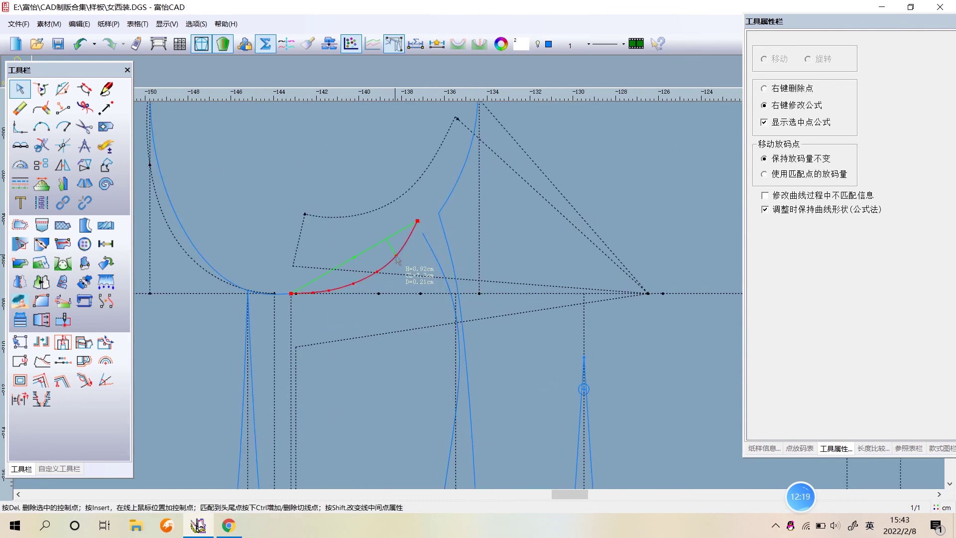
right_click(426, 197)
Step: Extend the armhole and princess seam curves into a sharp corner, totalling 13.77 cm
key("r")
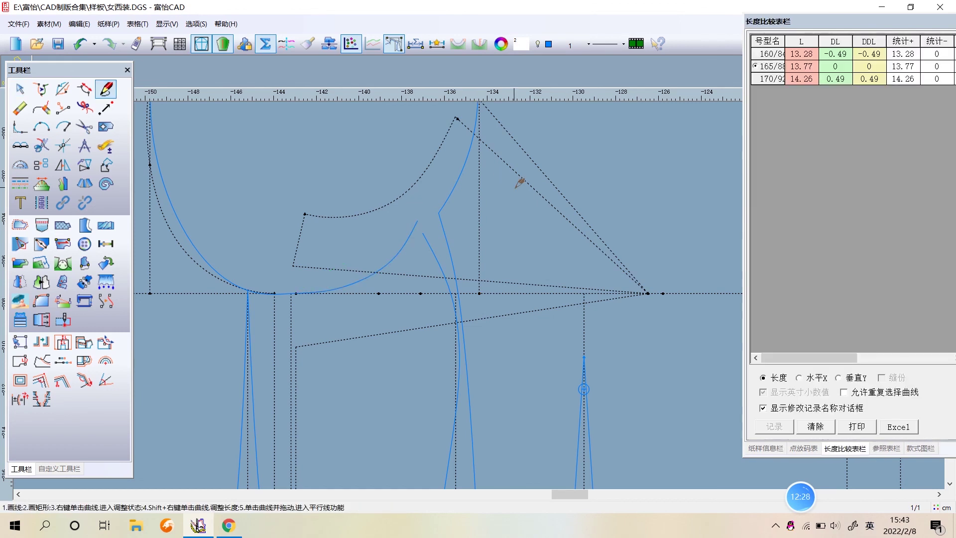
left_click(23, 93)
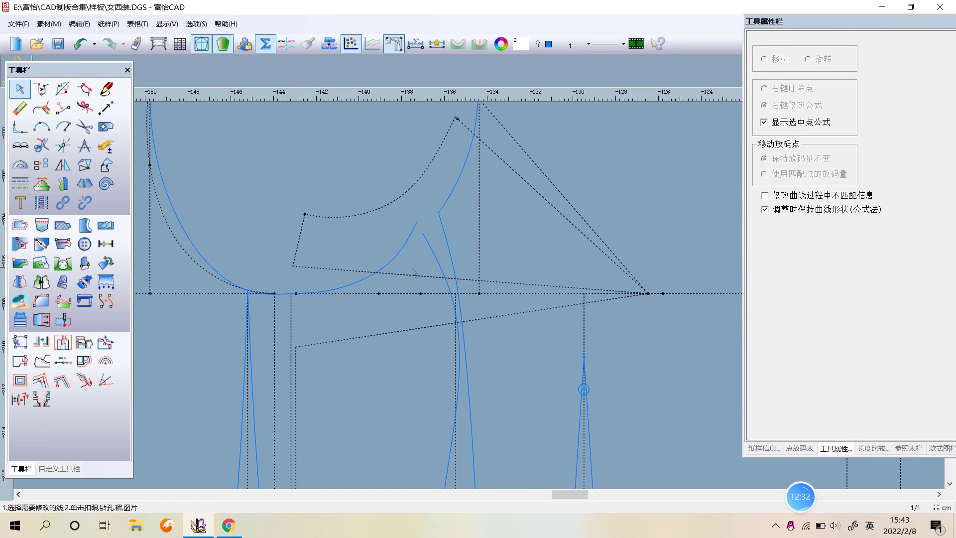
key("f")
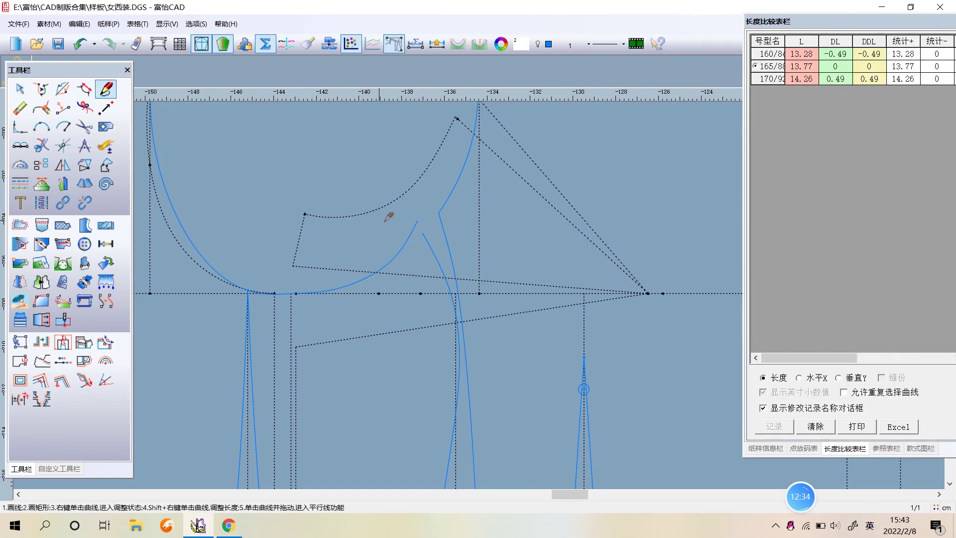
left_click(411, 230)
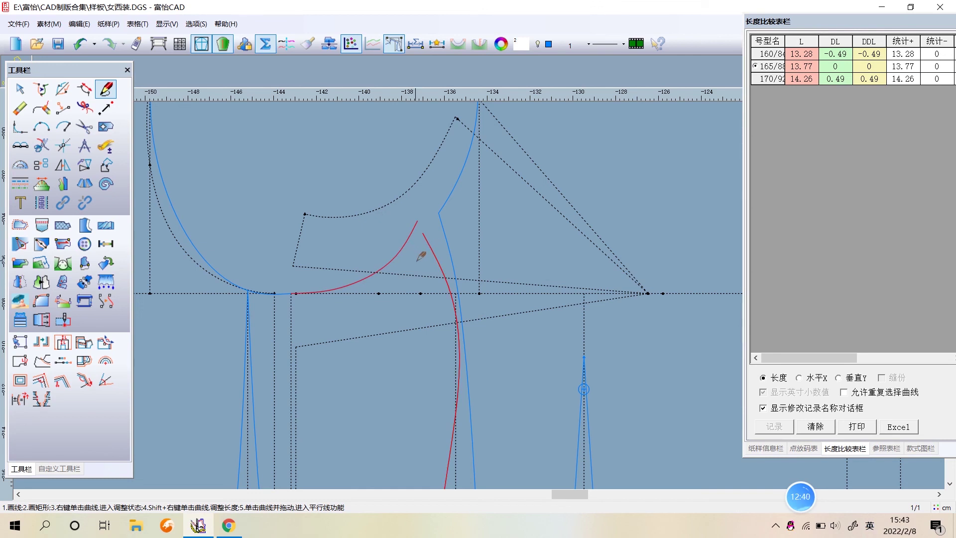
right_click(415, 254)
scroll(486, 293, "down", 2)
scroll(506, 324, "down", 2)
scroll(489, 288, "down", 2)
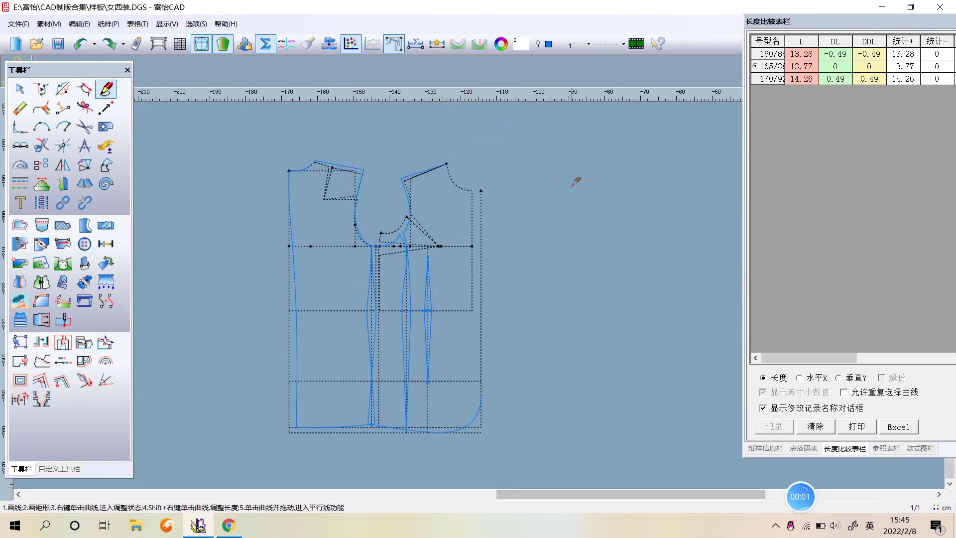
Step: On layer 0, start and cancel a parallel line off the front edge, then restore blue layer 1
left_click(566, 58)
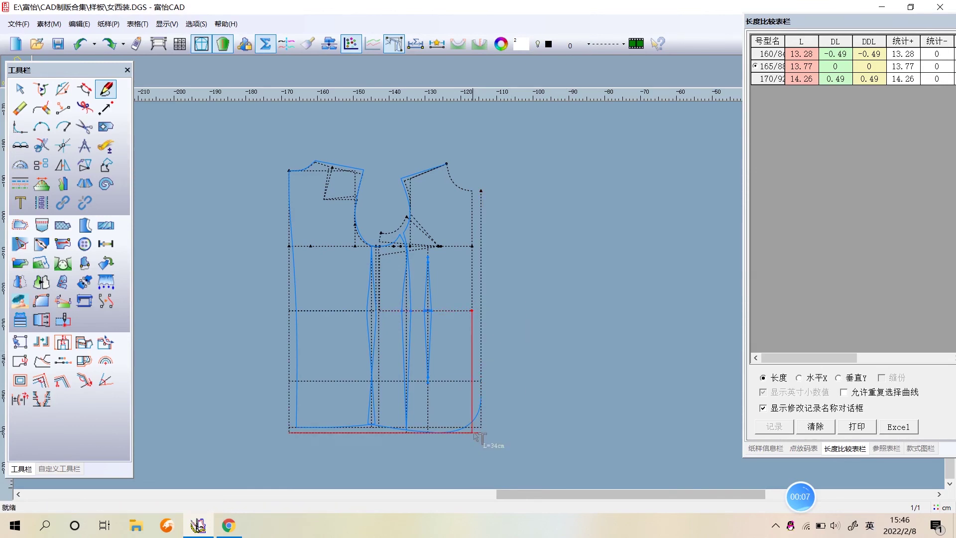
left_click(20, 146)
left_click(472, 311)
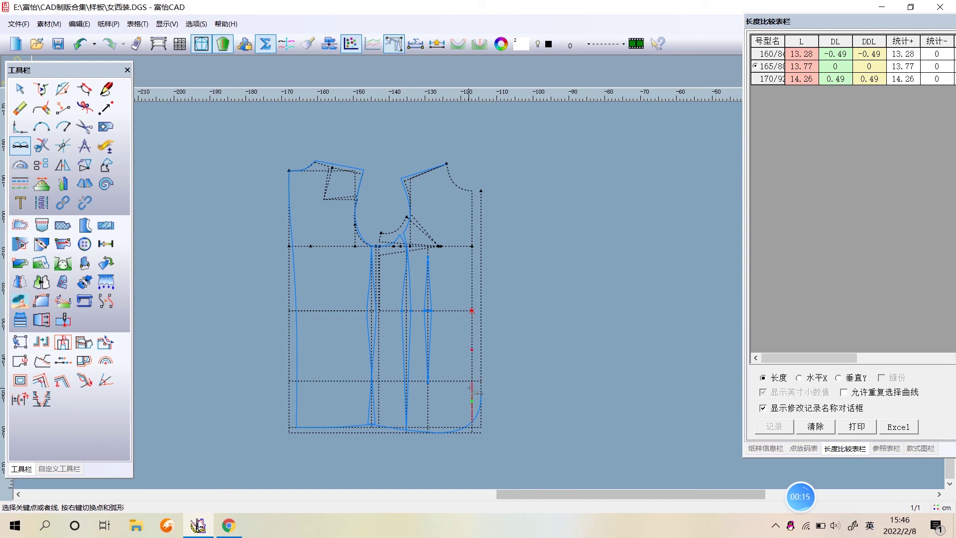
key("Escape")
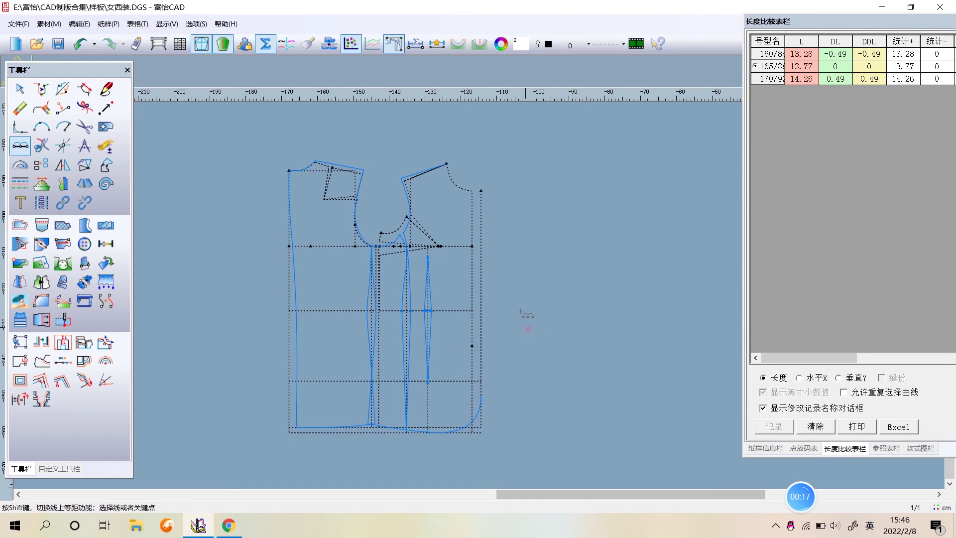
left_click(560, 63)
scroll(409, 338, "up", 1)
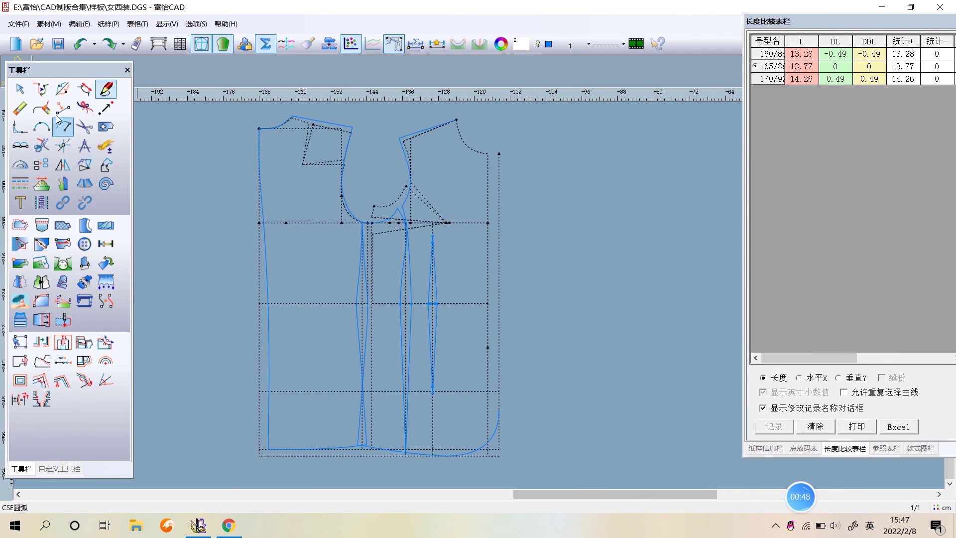
left_click(59, 116)
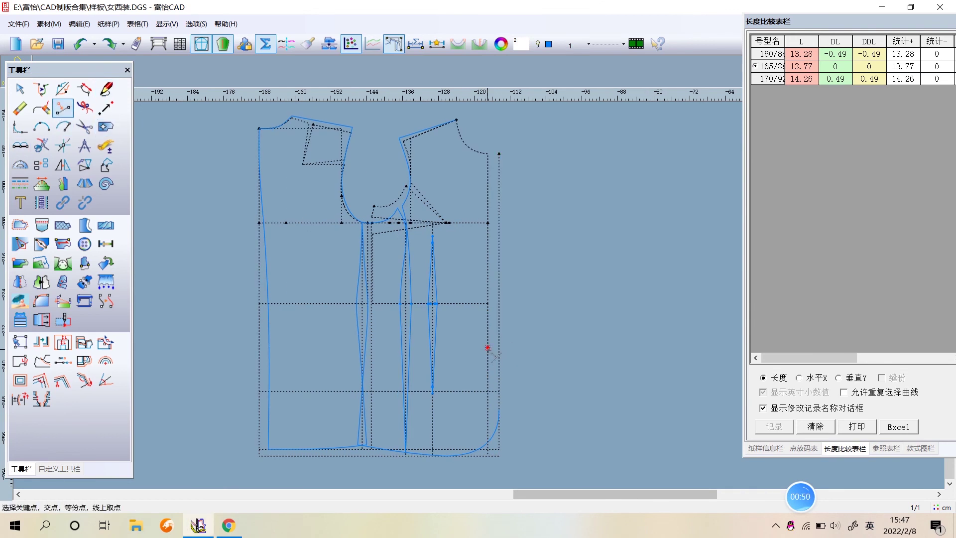
Step: Mark a point 8.5 cm in from the front edge and draw a line to offset 0.5, -17
left_click(488, 348)
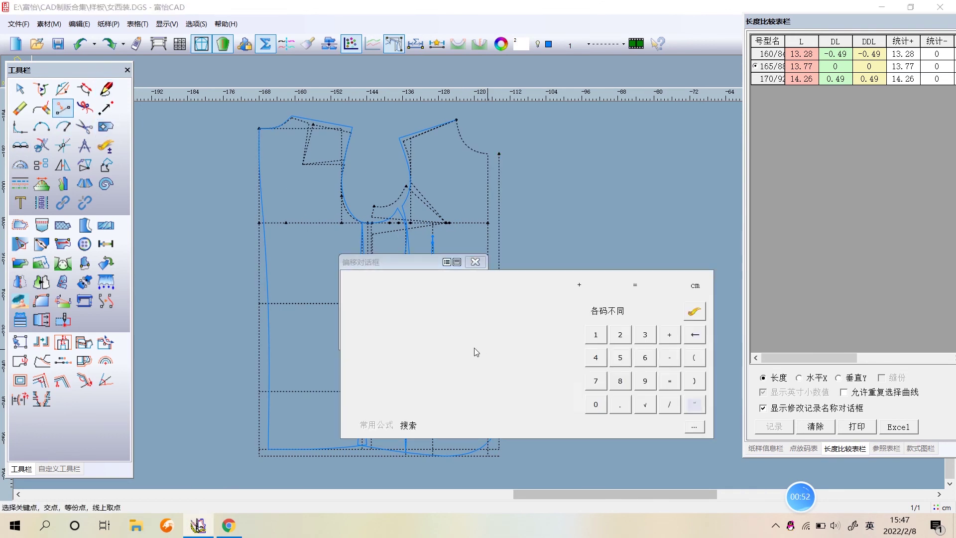
type("-8.5")
left_click(371, 337)
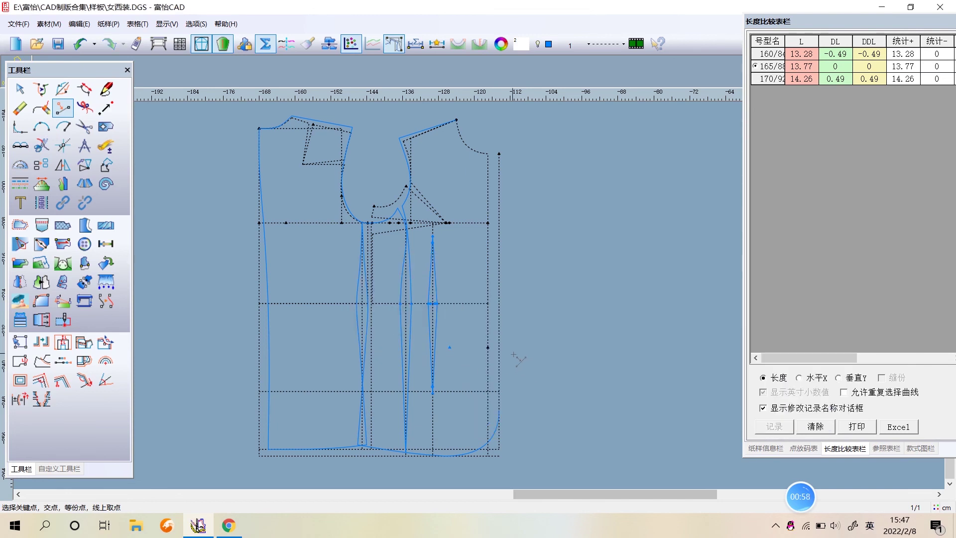
left_click(106, 88)
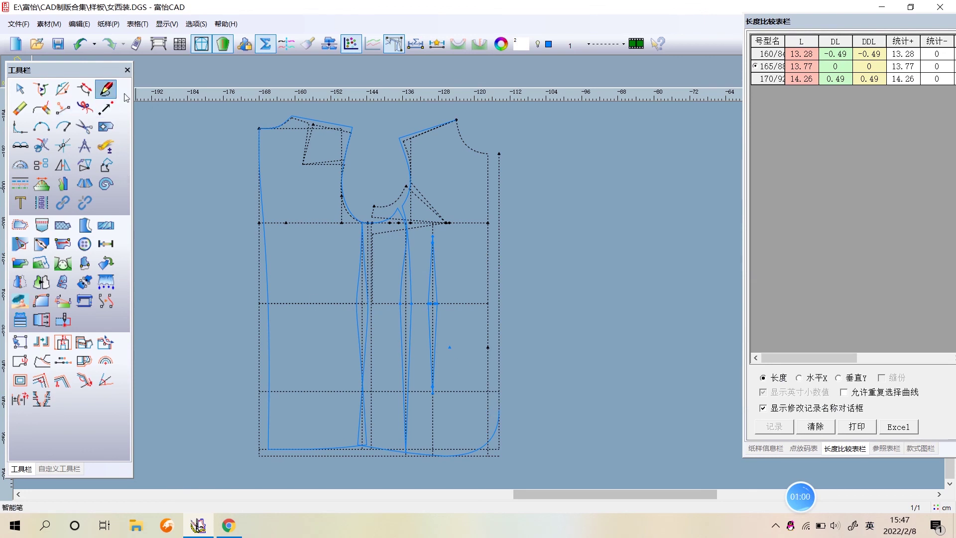
left_click(450, 347)
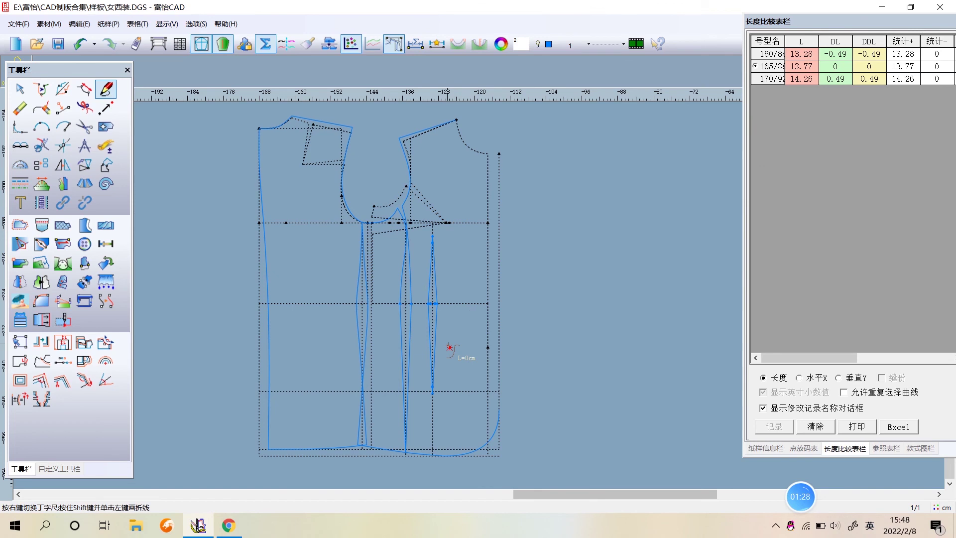
key("Return")
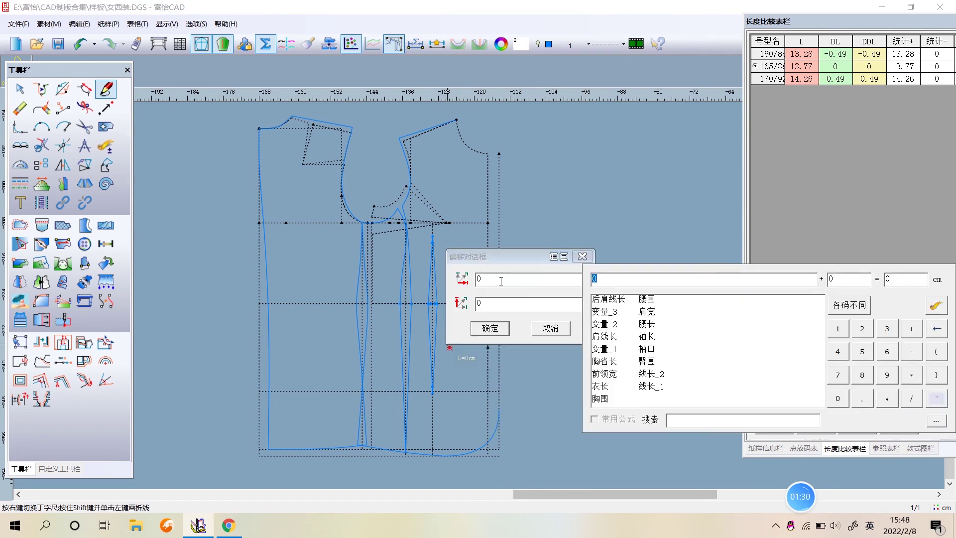
type("0.5")
left_click(498, 307)
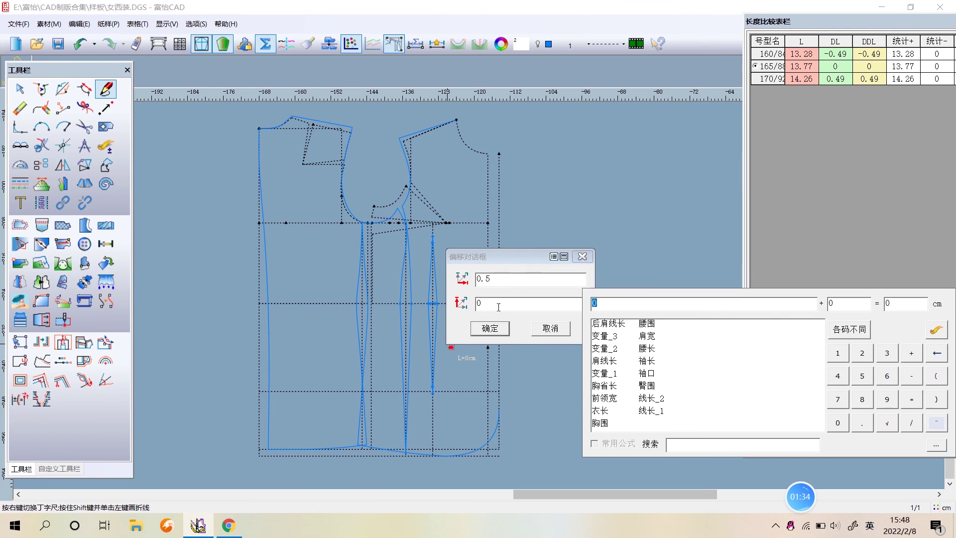
left_click(484, 330)
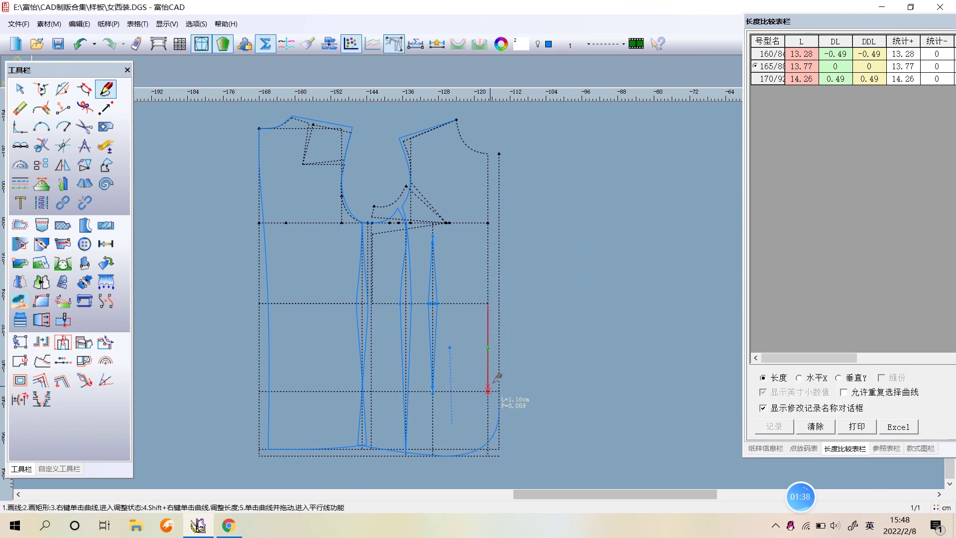
Step: Change the new dashed vertical line's style to solid
left_click(20, 183)
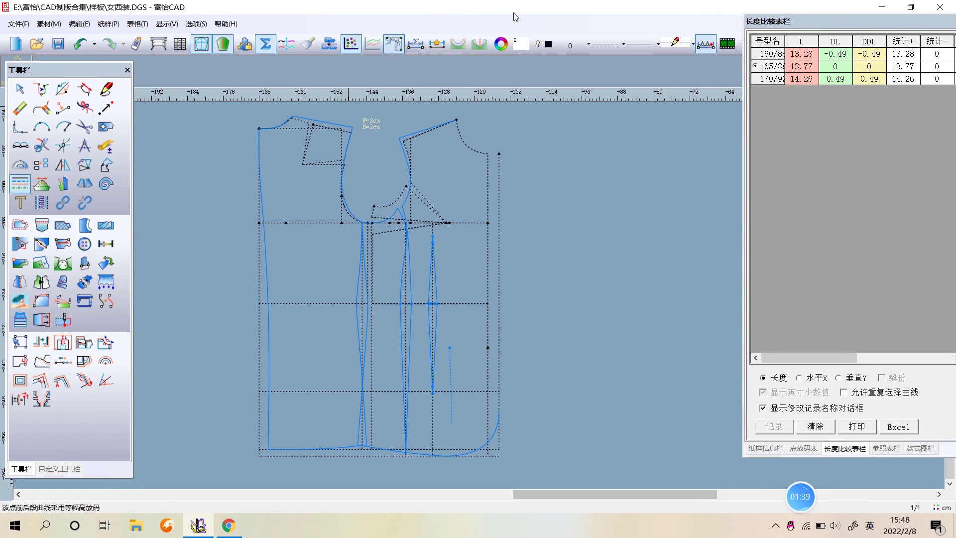
left_click(607, 54)
left_click(608, 56)
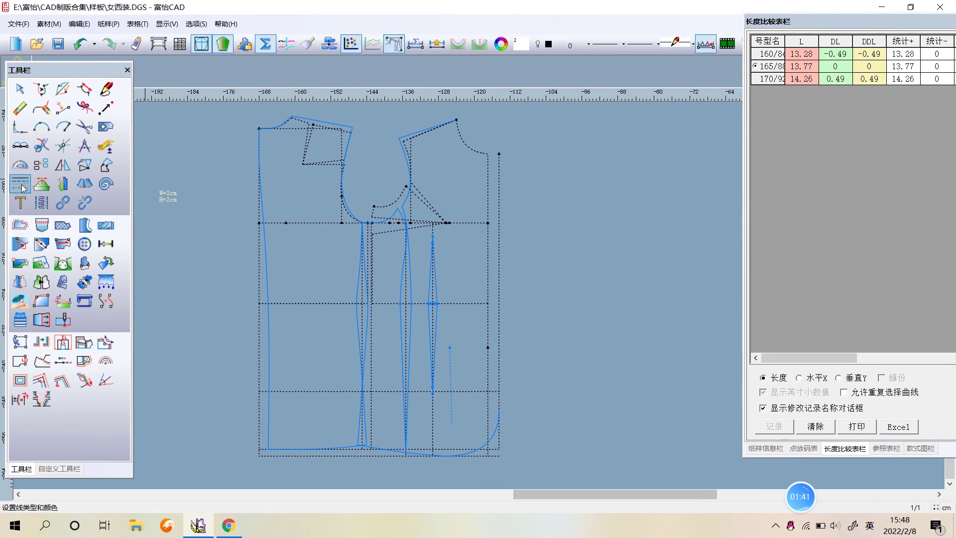
left_click(450, 377)
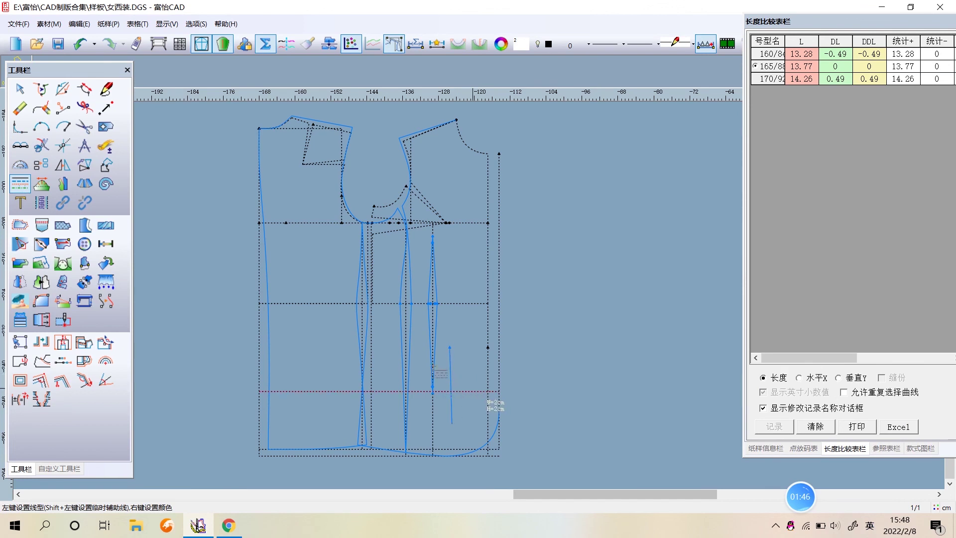
left_click(106, 88)
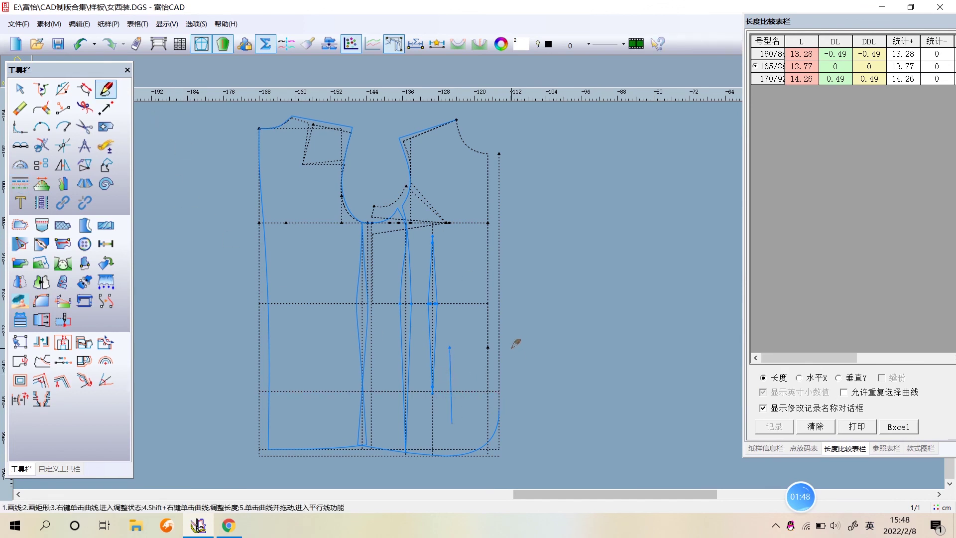
Step: On blue layer 1, draw the pocket opening line 15 cm left and 0.8 cm up from the vertical line's top
left_click(552, 44)
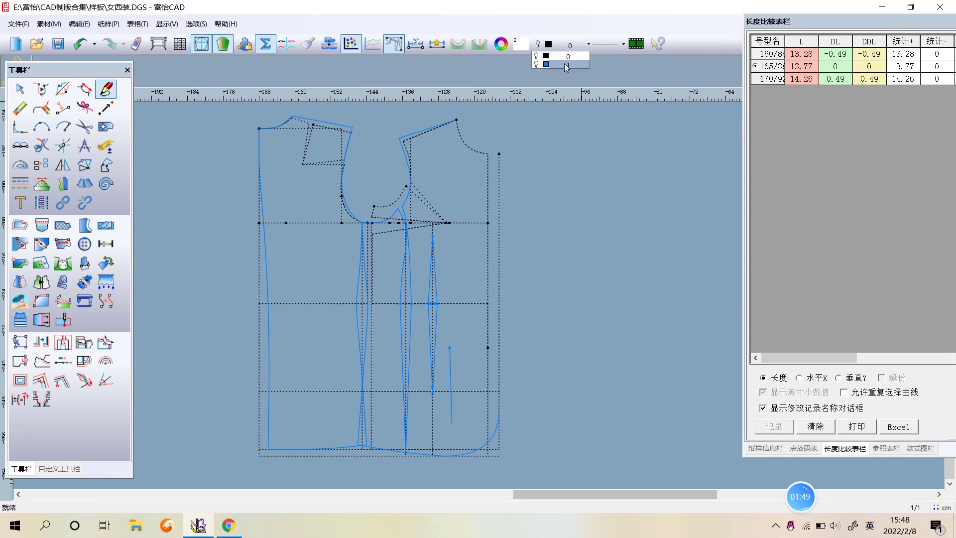
left_click(552, 65)
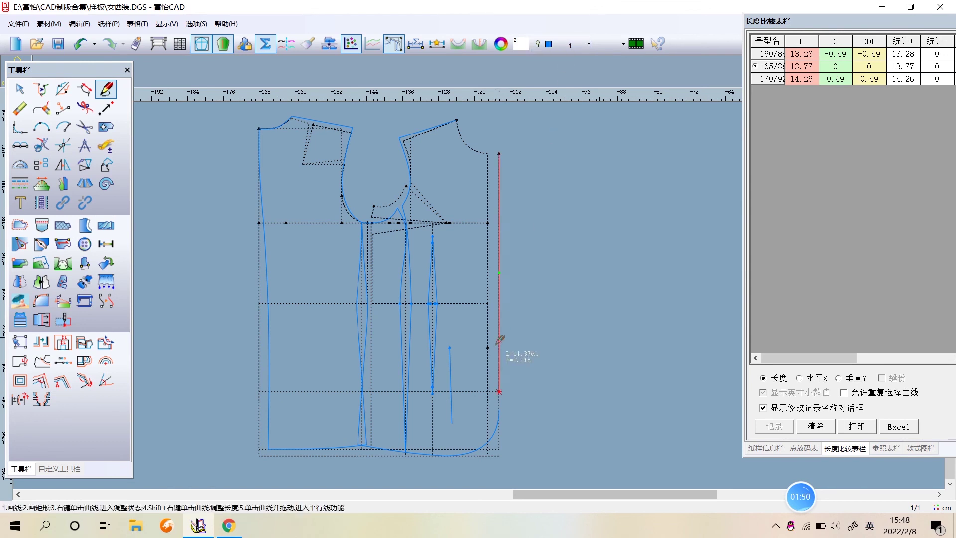
left_click(449, 347)
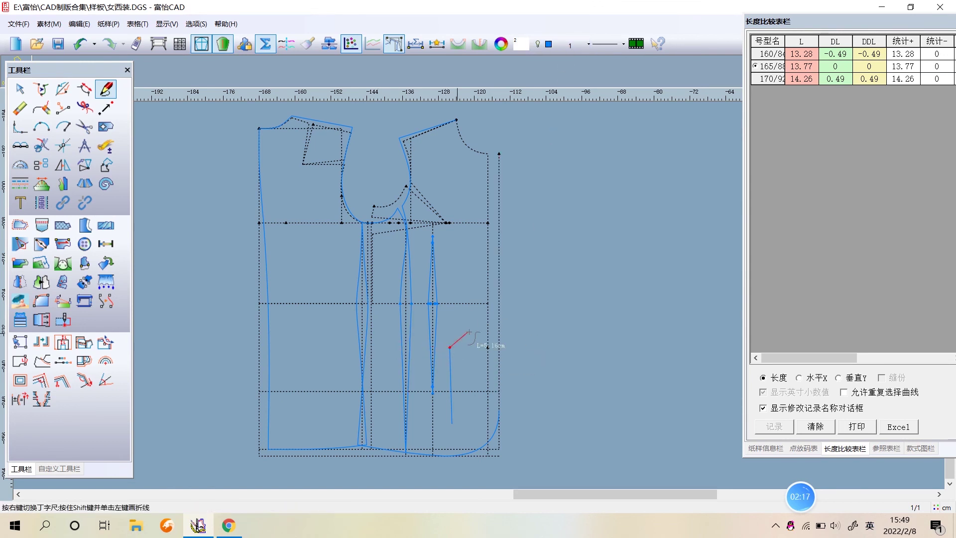
key("Return")
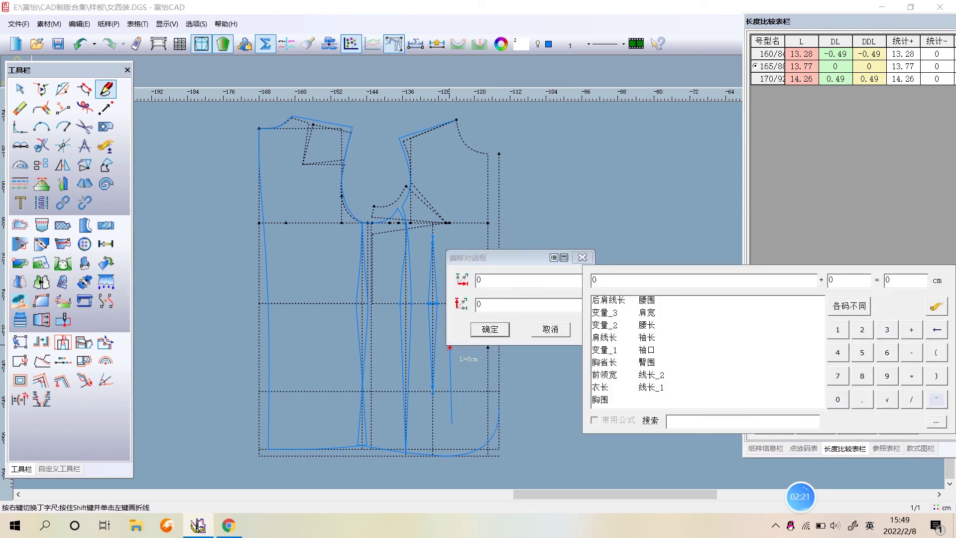
key("BackSpace")
type("-15")
left_click(514, 307)
type(".8")
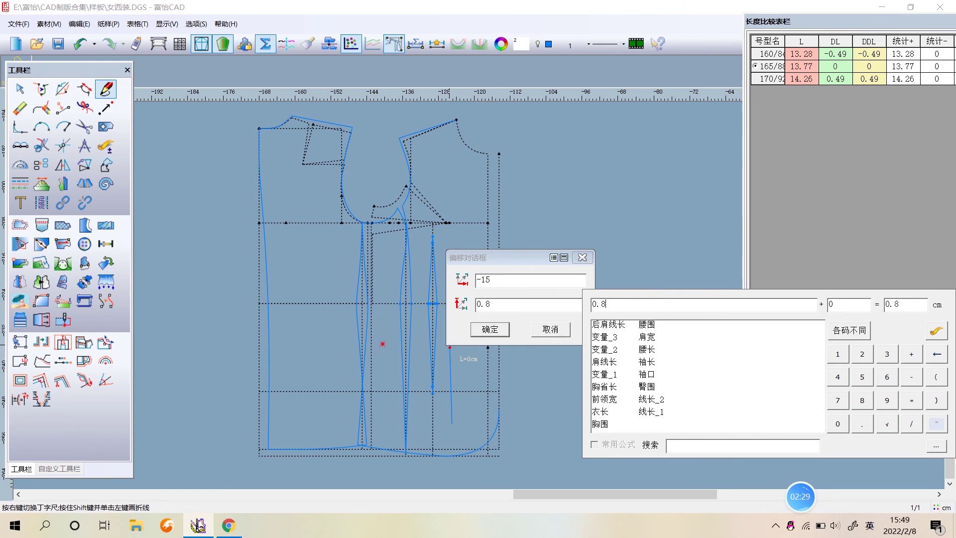
left_click(490, 329)
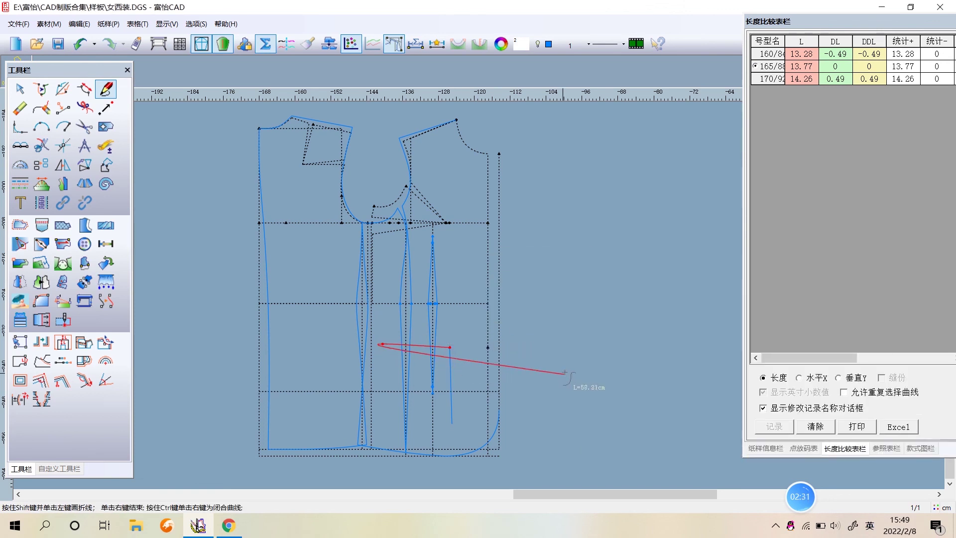
Step: Add the hip pocket's 18 cm side edge offset 0.5 cm sideways, then begin its bottom edge
scroll(398, 247, "up", 2)
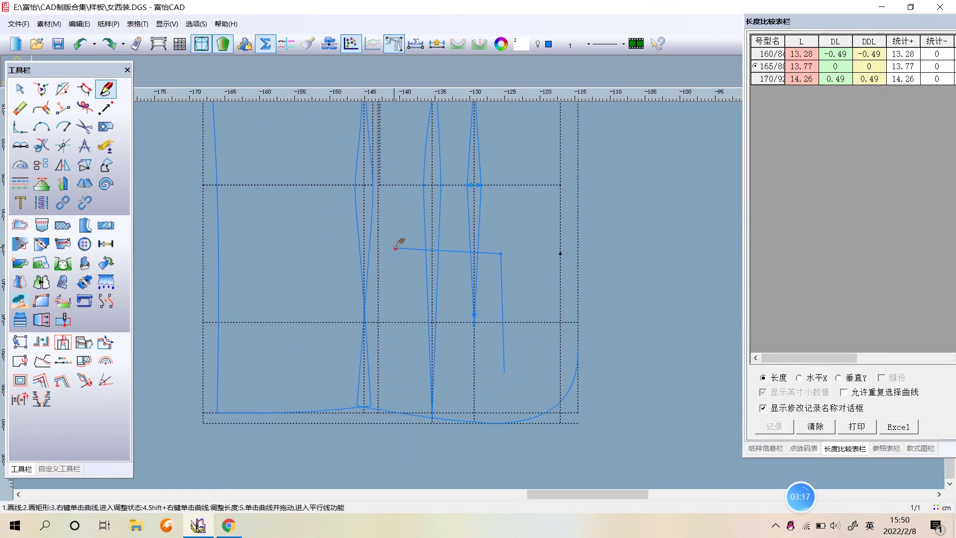
left_click(395, 247)
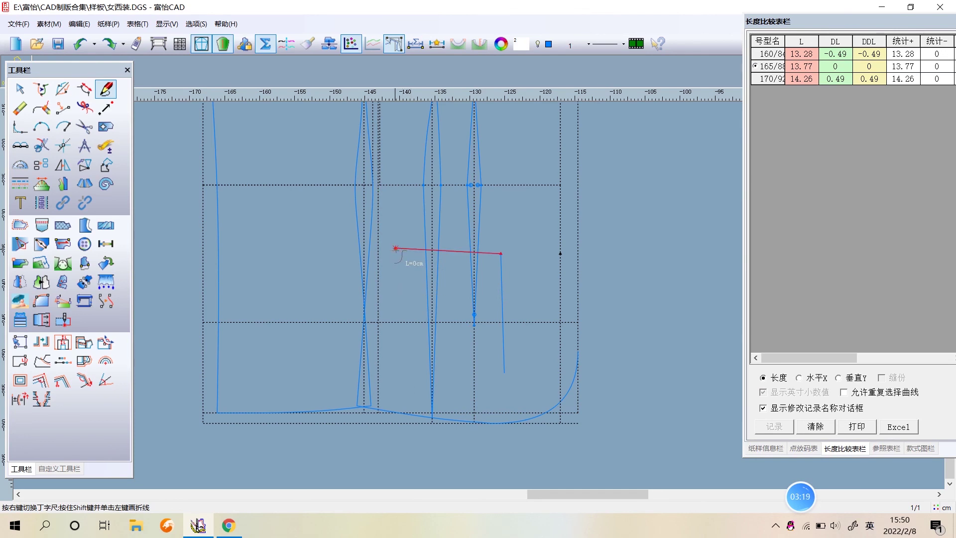
key("Return")
type("-0.5")
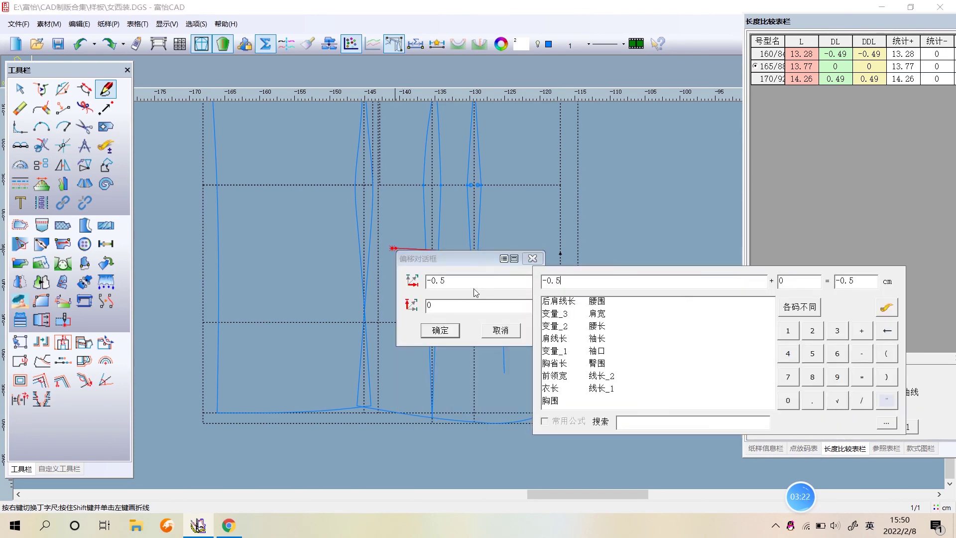
left_click(471, 306)
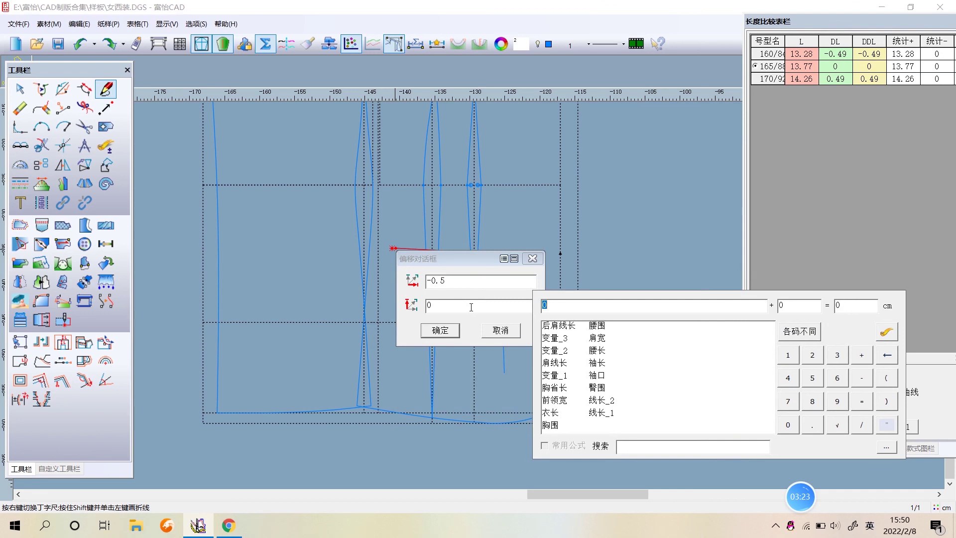
left_click(444, 333)
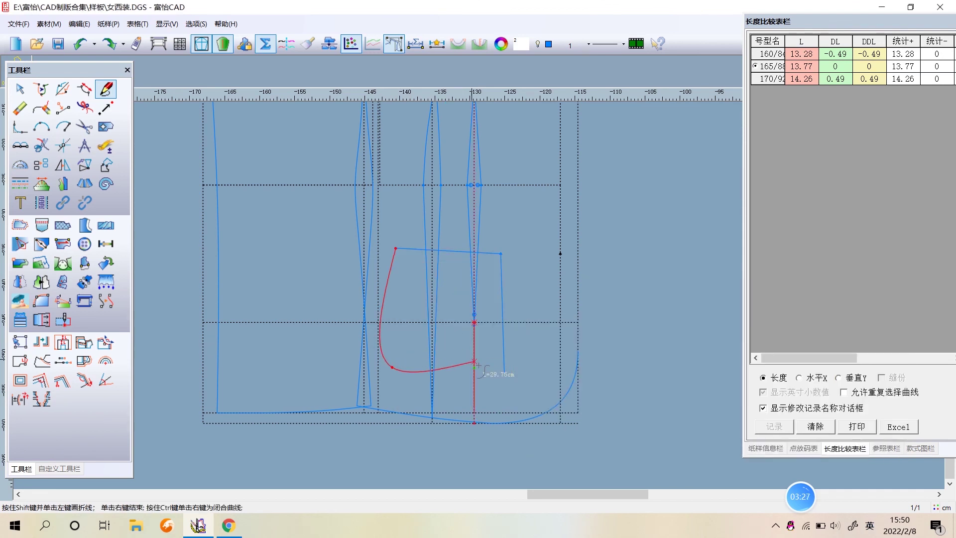
right_click(557, 386)
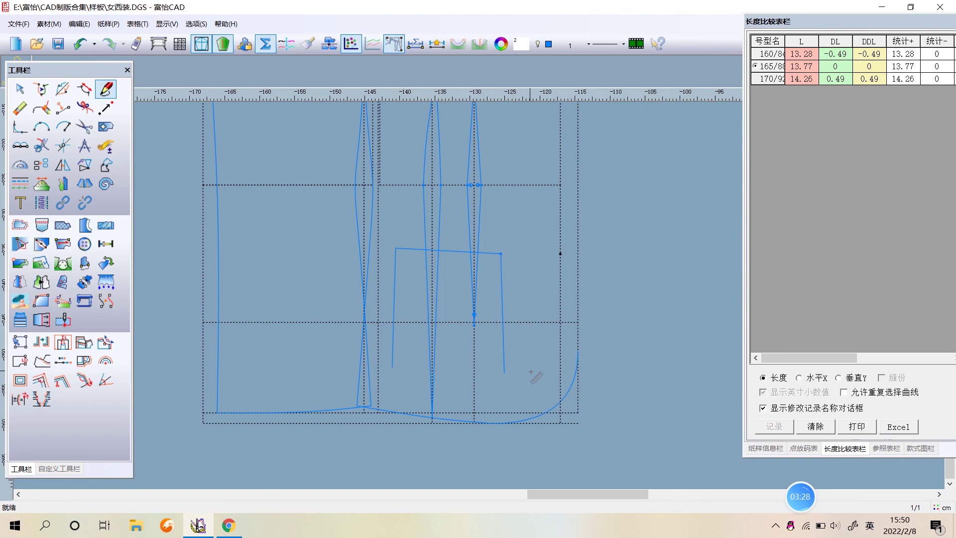
left_click(393, 366)
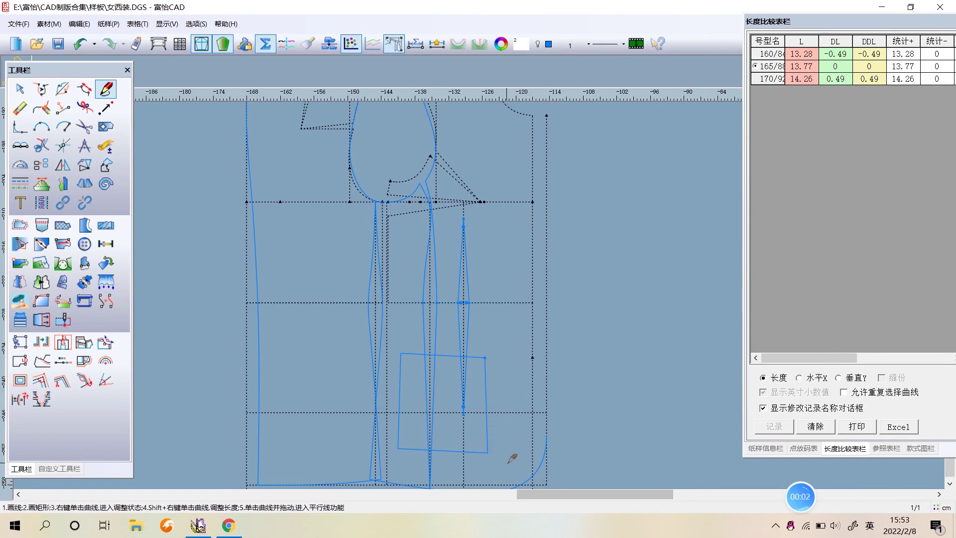
Step: Round the hip pocket's bottom-right corner with a 1.5 cm smooth fillet
left_click(17, 132)
scroll(477, 281, "up", 1)
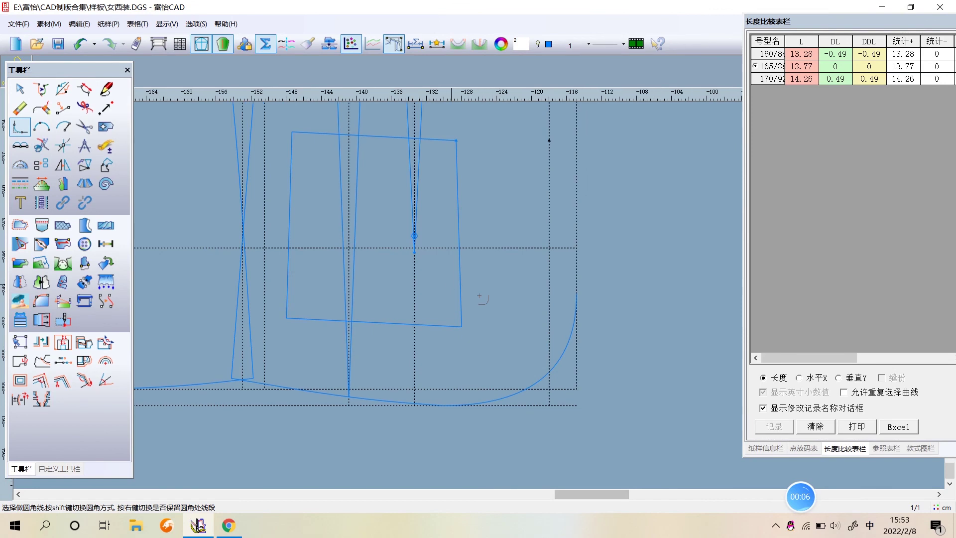
scroll(477, 281, "up", 1)
mouse_move(466, 284)
left_mouse_down()
mouse_move(503, 301)
mouse_move(474, 334)
left_mouse_up()
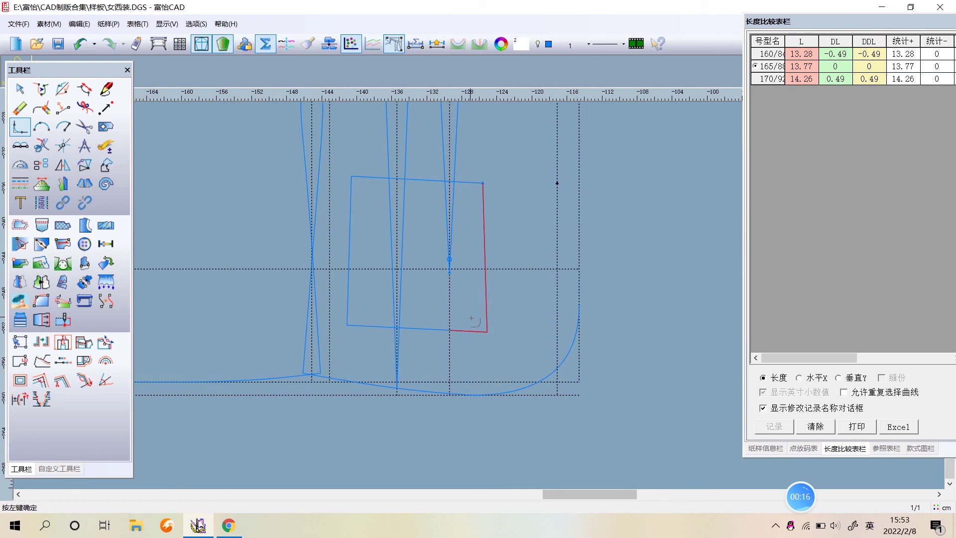
left_click(474, 317)
mouse_move(465, 316)
left_mouse_down()
mouse_move(470, 344)
mouse_move(494, 311)
left_mouse_up()
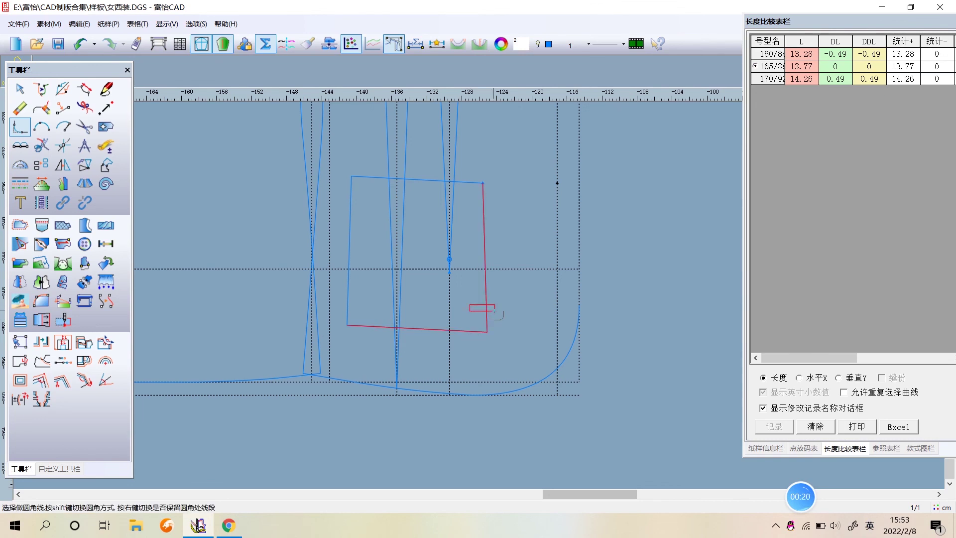
left_click(499, 307)
left_click(533, 253)
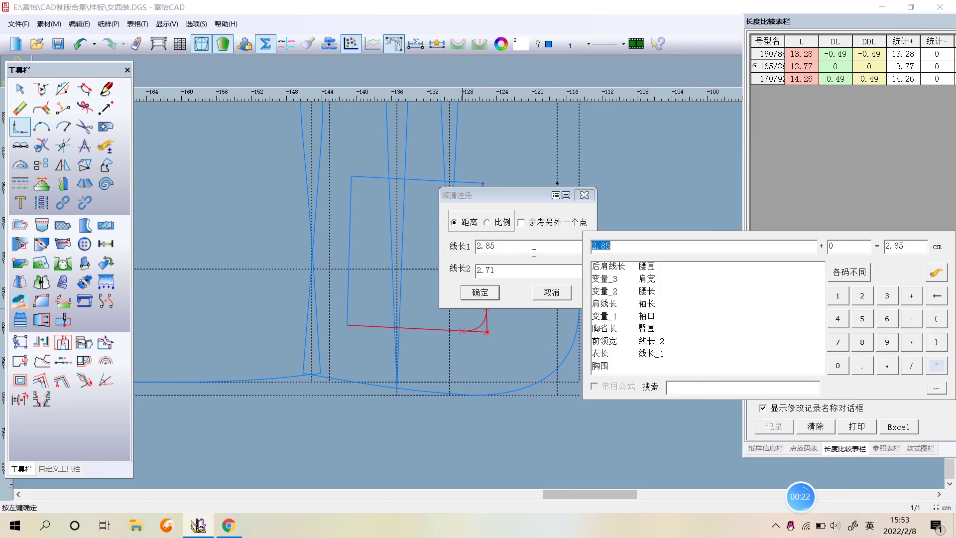
type("1.5")
left_click(485, 293)
Step: Round the pocket's bottom-left corner with the same 1.5 cm fillet
left_click(347, 296)
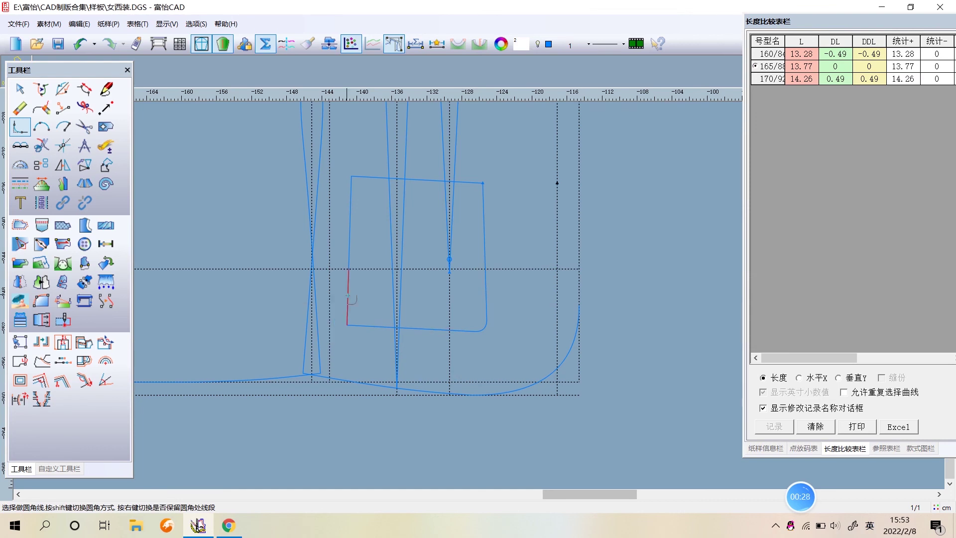
left_click(366, 327)
left_click(364, 305)
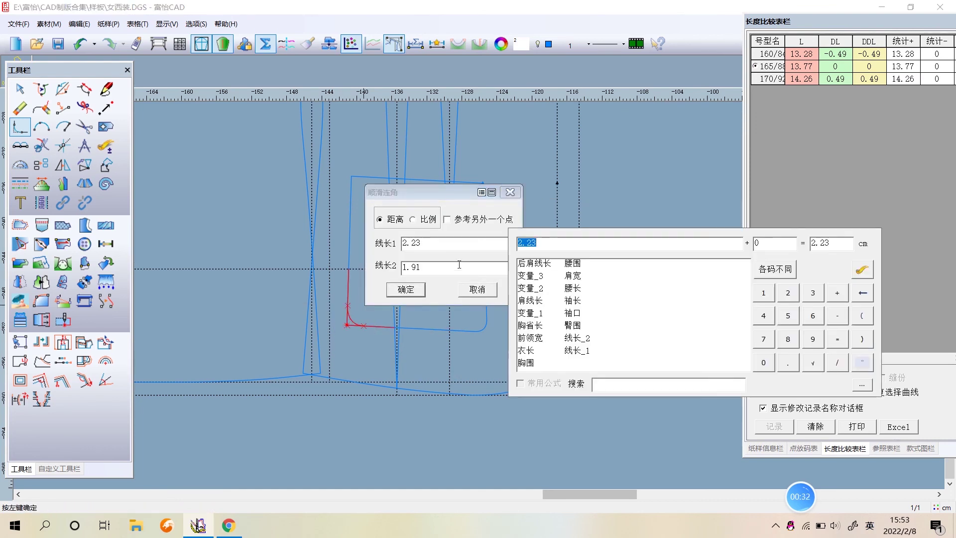
type("1. 5")
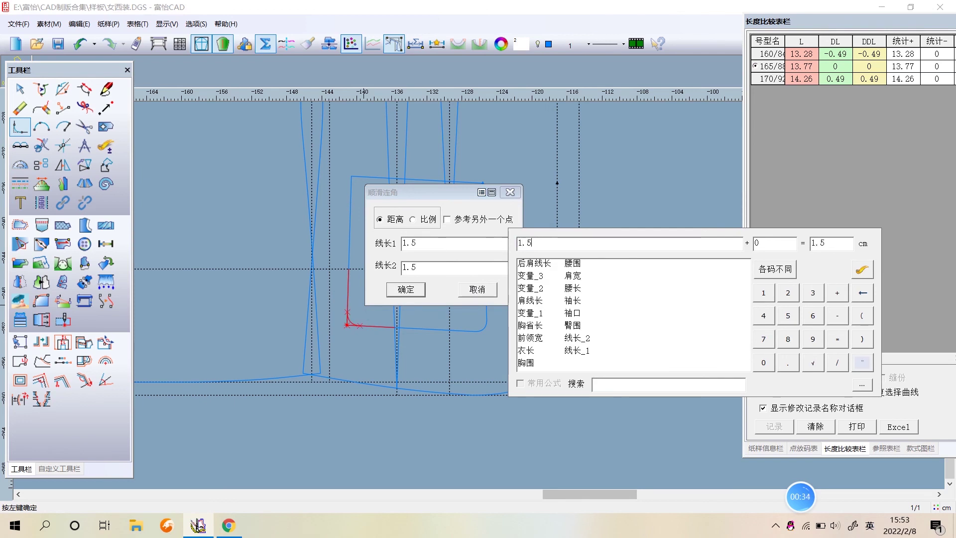
left_click(414, 289)
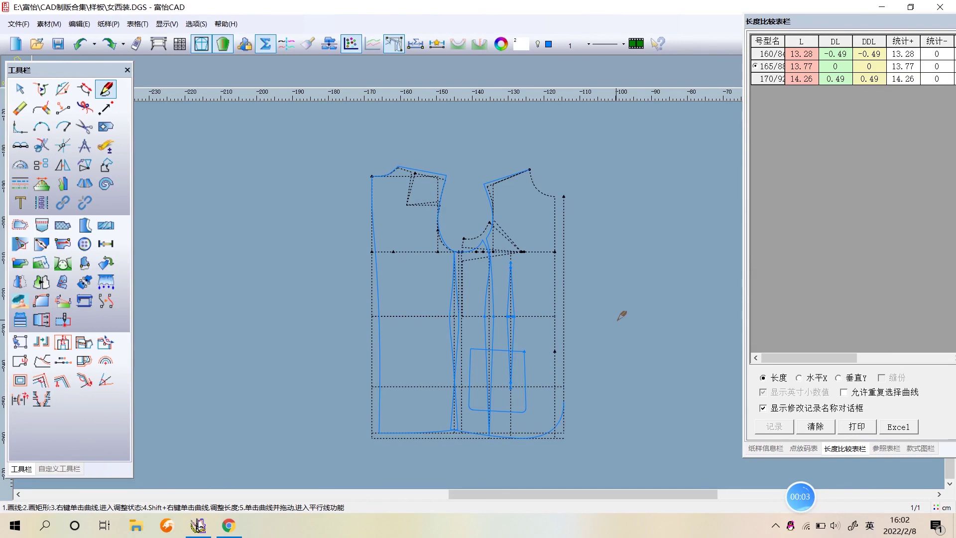
Step: Mark a point about 2 cm along the chest line near the front
scroll(491, 277, "up", 1)
scroll(491, 276, "up", 1)
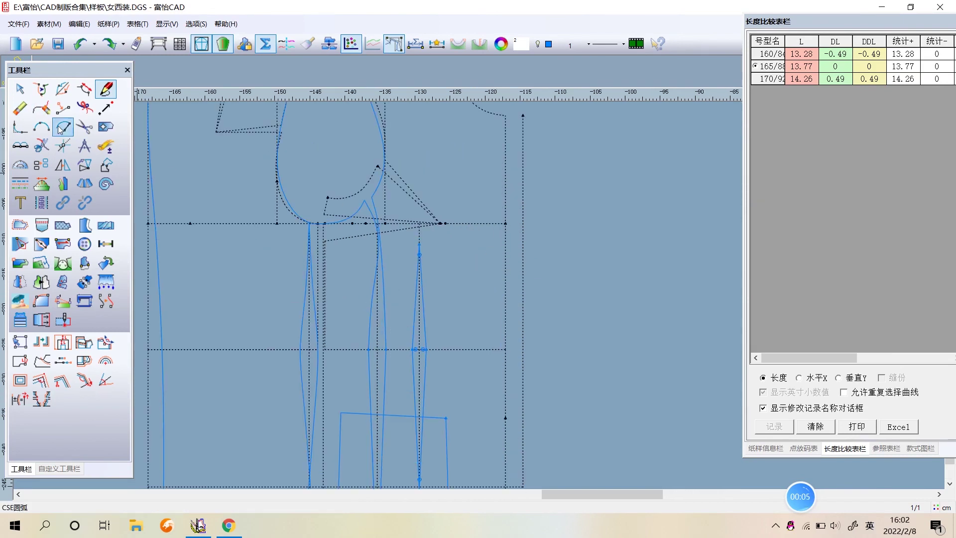
left_click(63, 107)
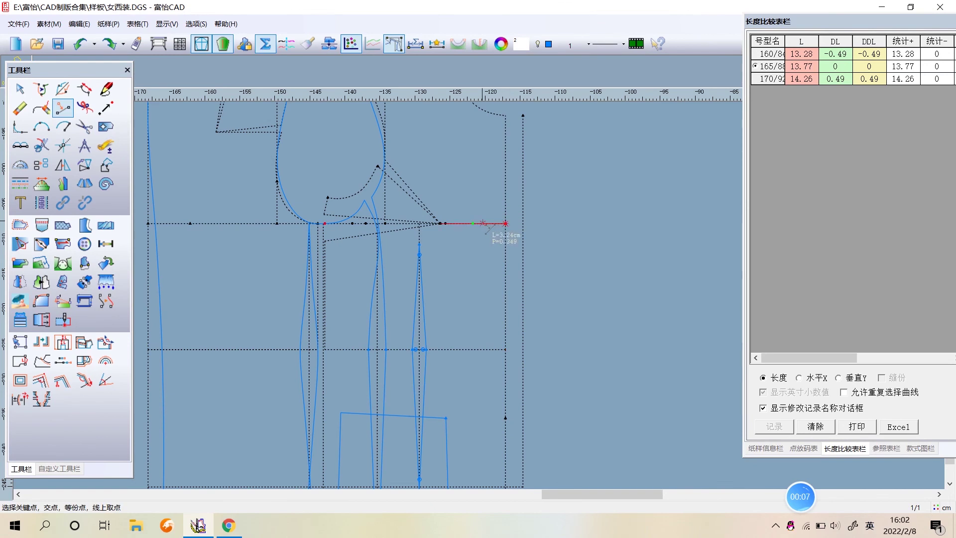
left_click(485, 223)
type("2")
left_click(393, 323)
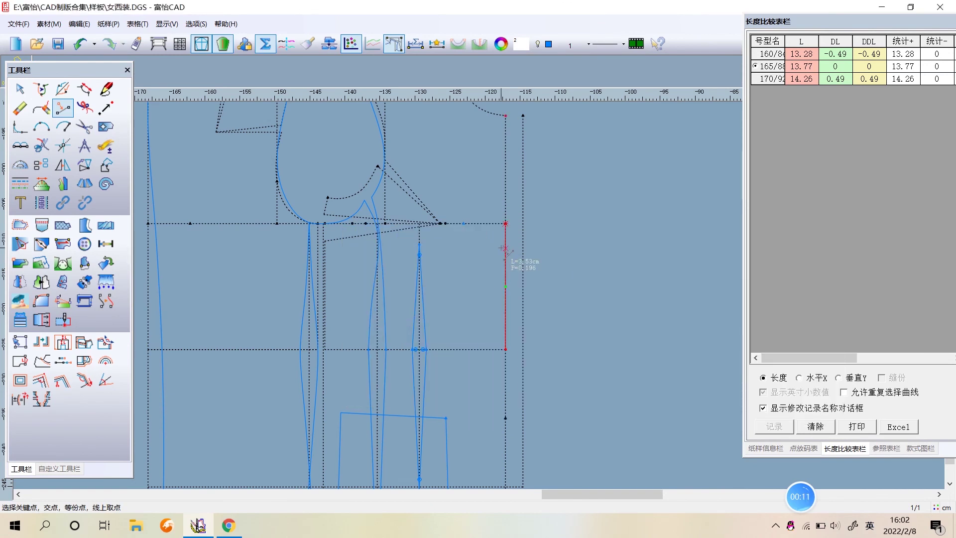
Step: Begin a short line from the new chest-line point with a roughly 1 cm first segment
left_click(106, 88)
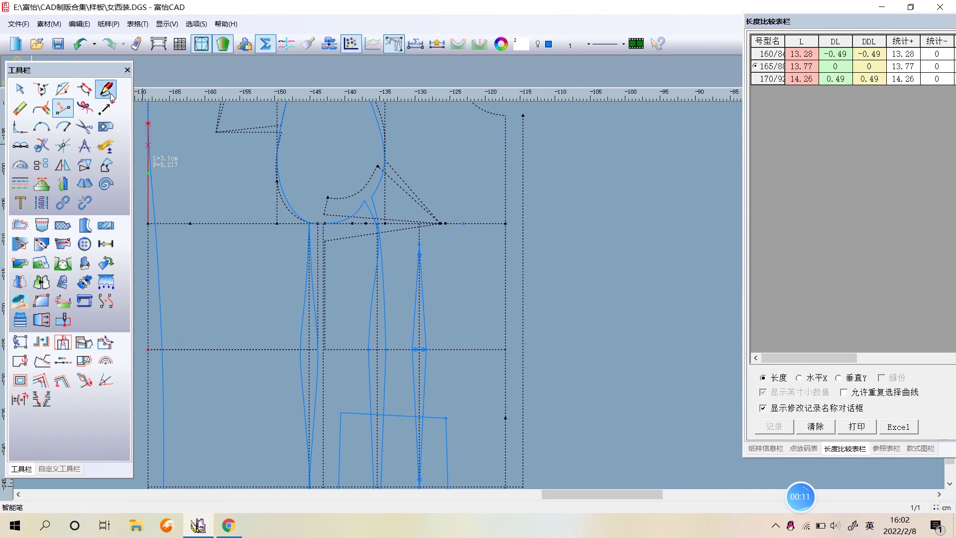
left_click(462, 224)
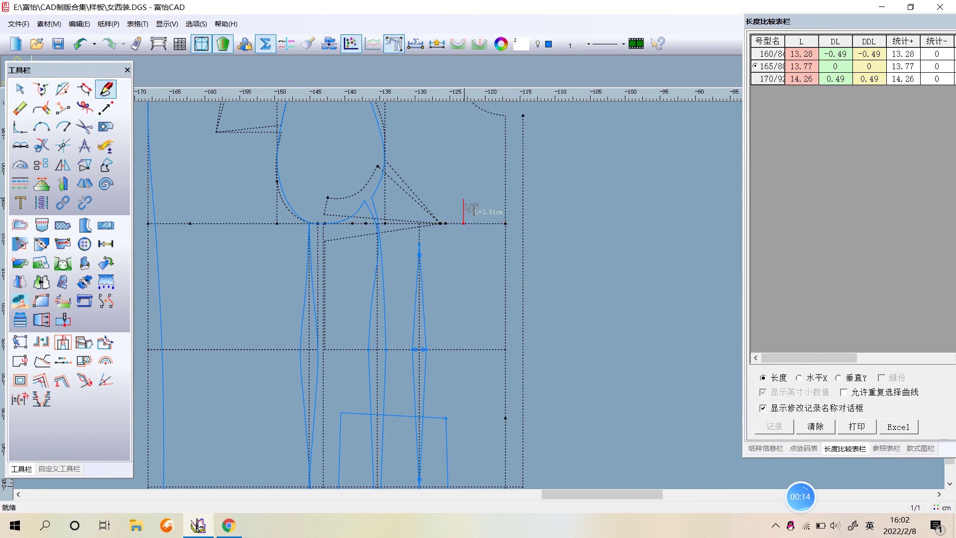
key("Return")
type("1. 25")
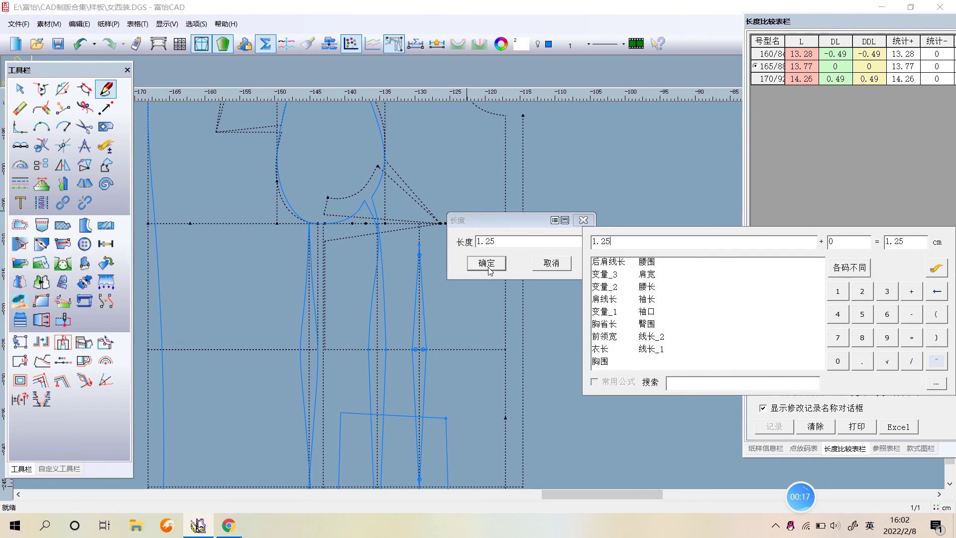
left_click(489, 264)
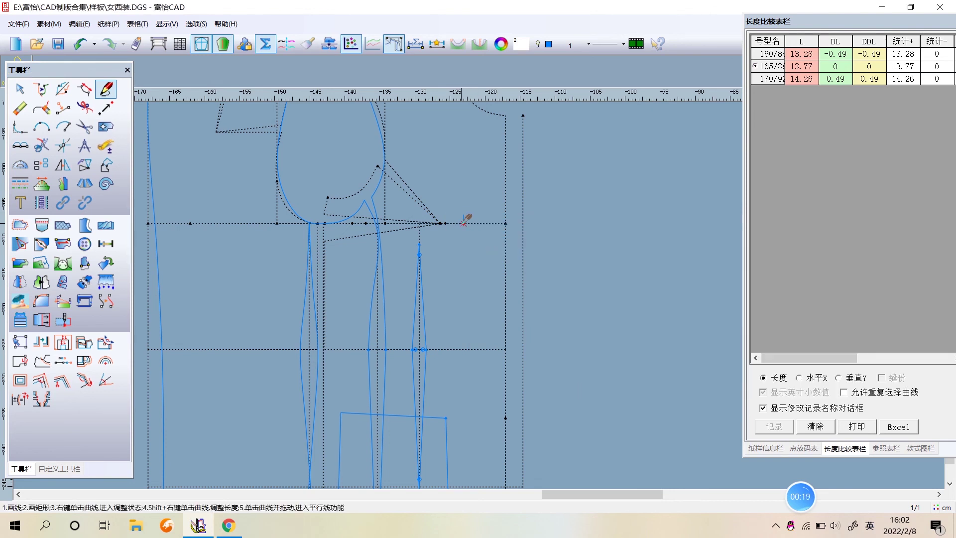
key("Return")
Step: Finish the 1 cm mark and draw the welt pocket's 10 cm slanted lower edge from it
type("1")
left_click(487, 286)
scroll(473, 239, "up", 1)
scroll(475, 238, "up", 1)
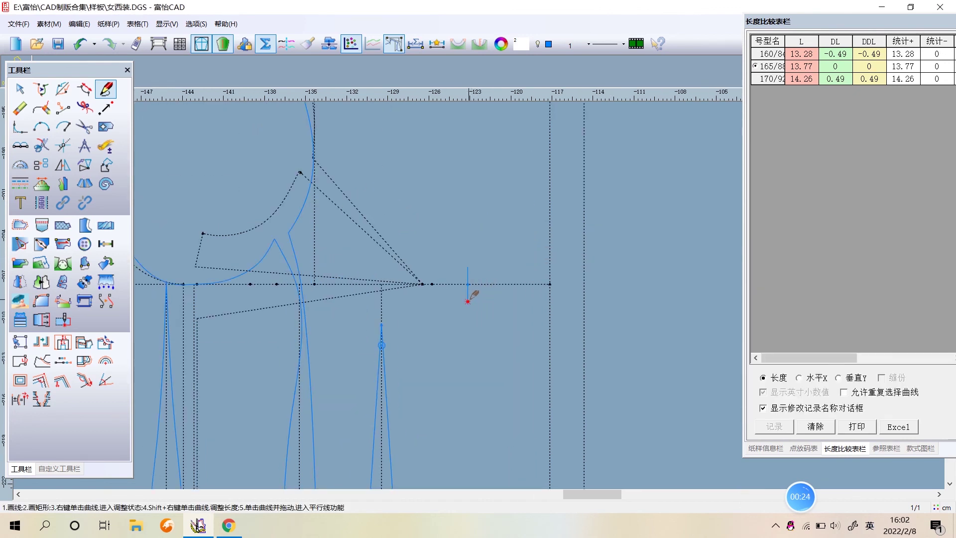
left_click(467, 301)
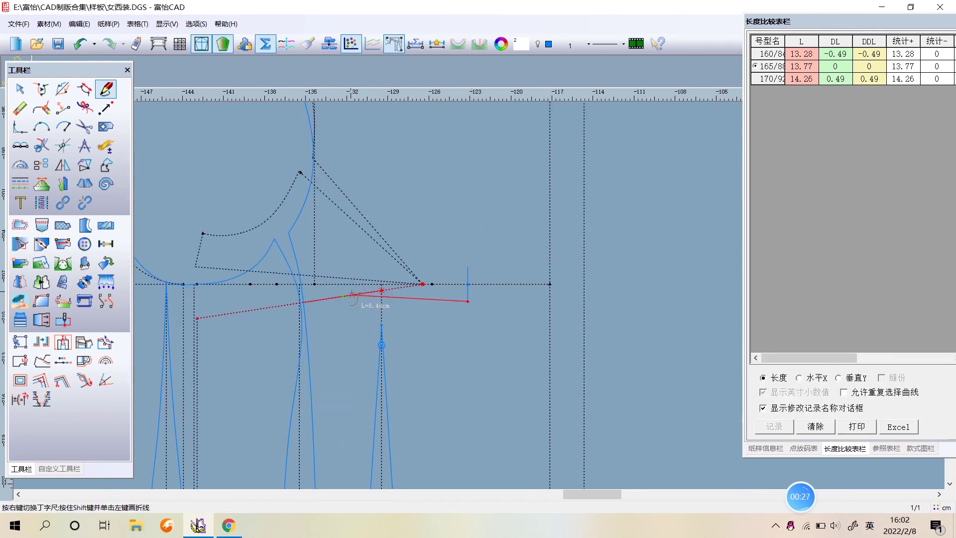
scroll(211, 290, "up", 1)
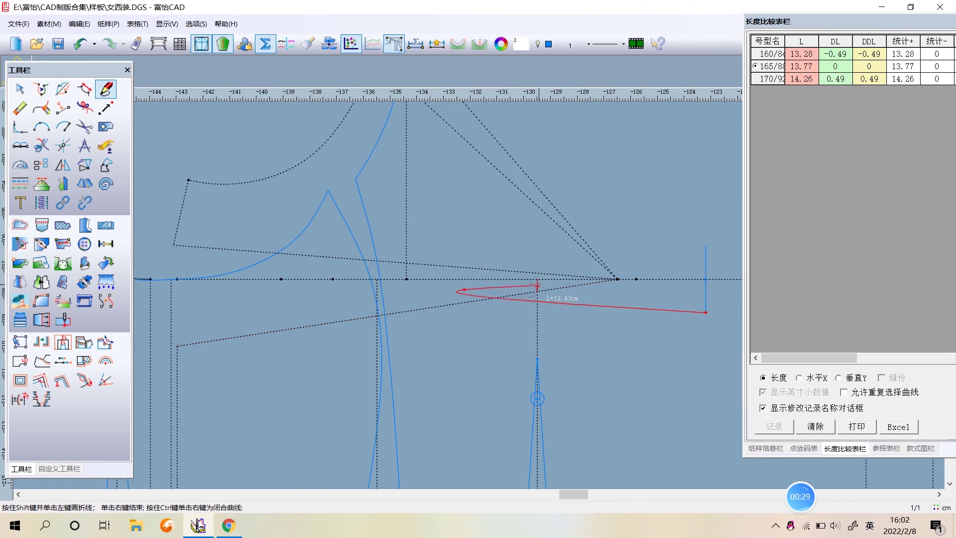
key("Return")
type("10")
left_click(463, 365)
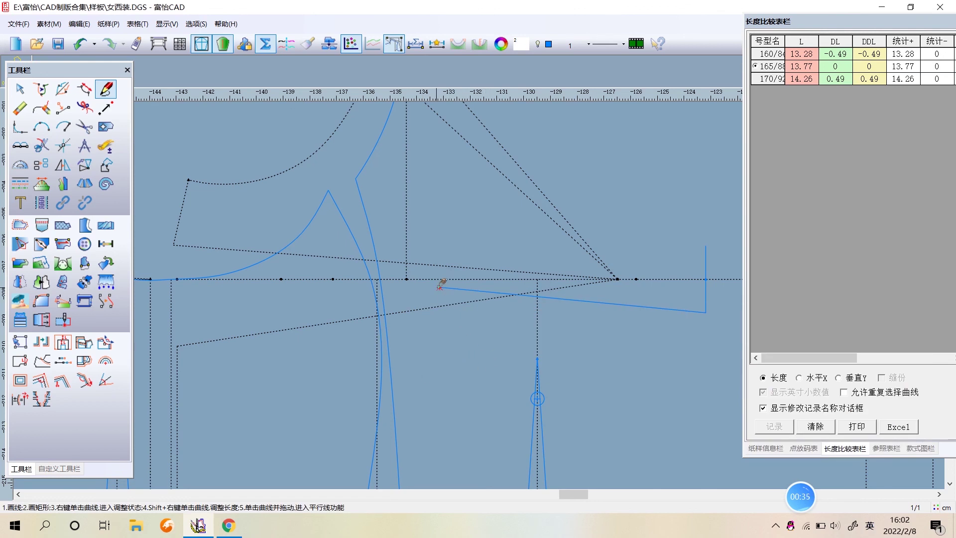
Step: Add the 2.5 cm upright side at the end of the lower edge
key("Return")
type("2.5")
left_click(489, 278)
scroll(558, 296, "down", 3)
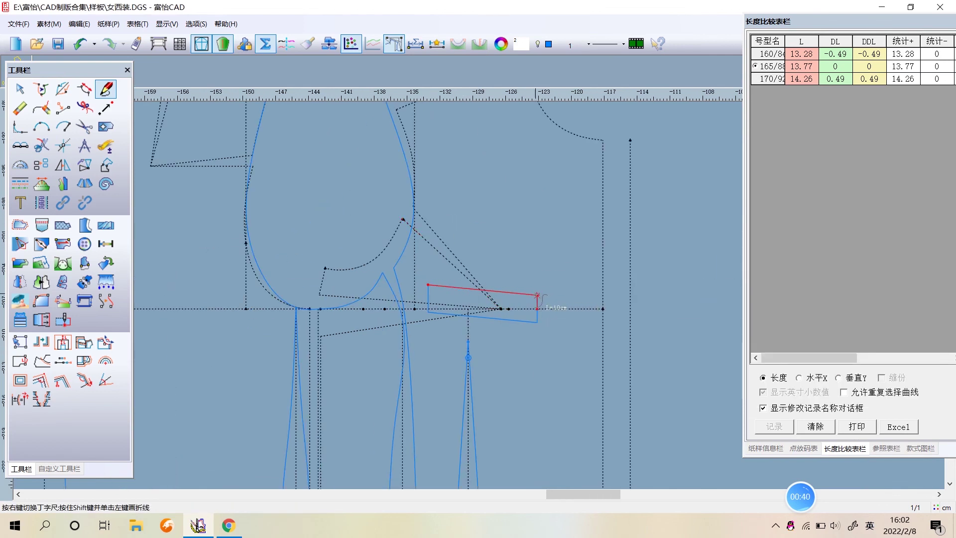